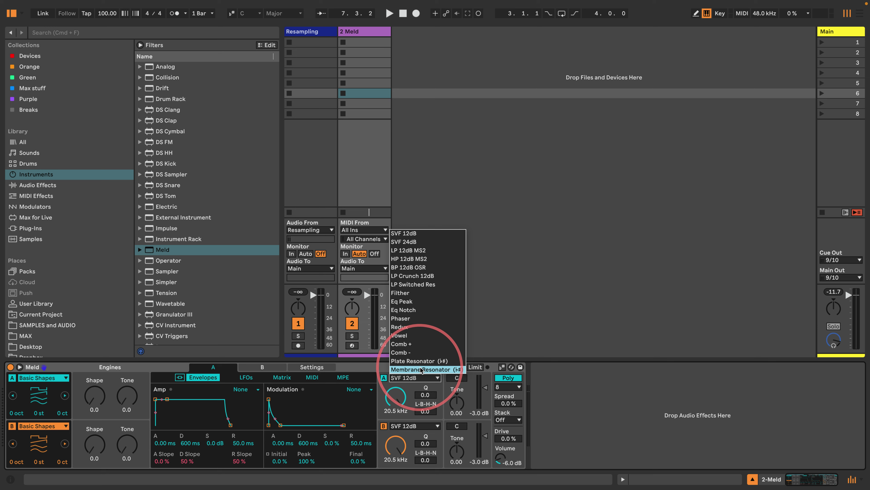
# Close the filter list, remove the Meld instrument and load the Collision instrument onto track 2
pyautogui.click(396, 391)
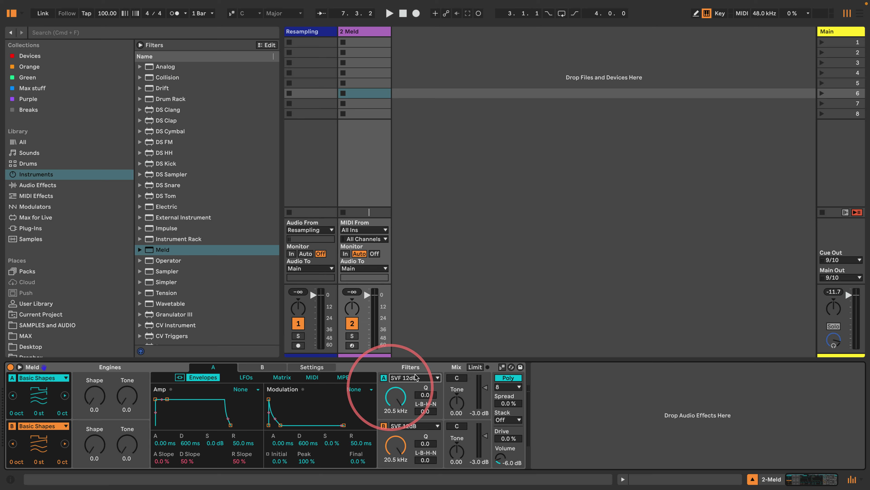
pyautogui.click(140, 368)
pyautogui.press('Delete')
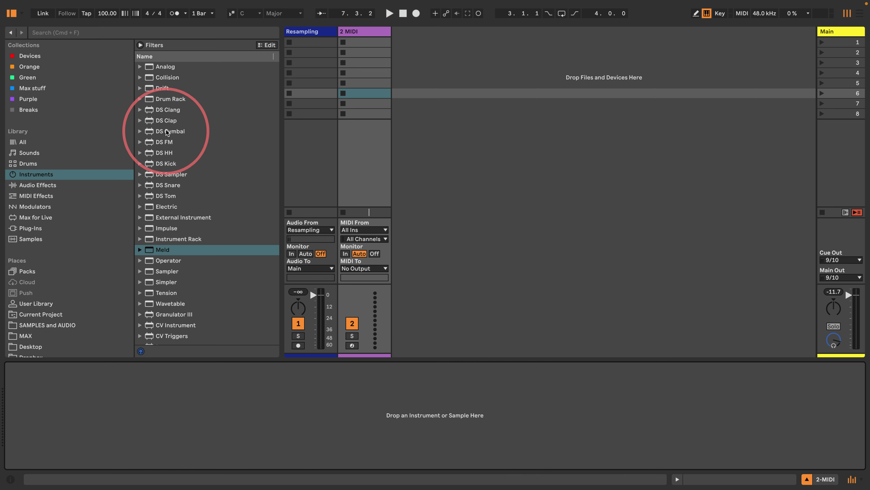
pyautogui.moveTo(163, 77); pyautogui.dragTo(366, 33)
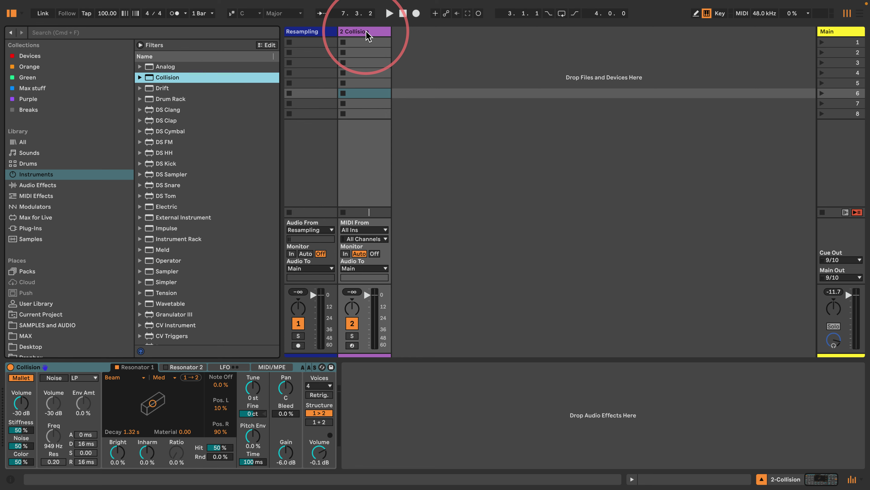
# Create a one-bar MIDI clip in the Collision track's first slot, fill it with 1/16 notes on C1, and play it
pyautogui.doubleClick(363, 42)
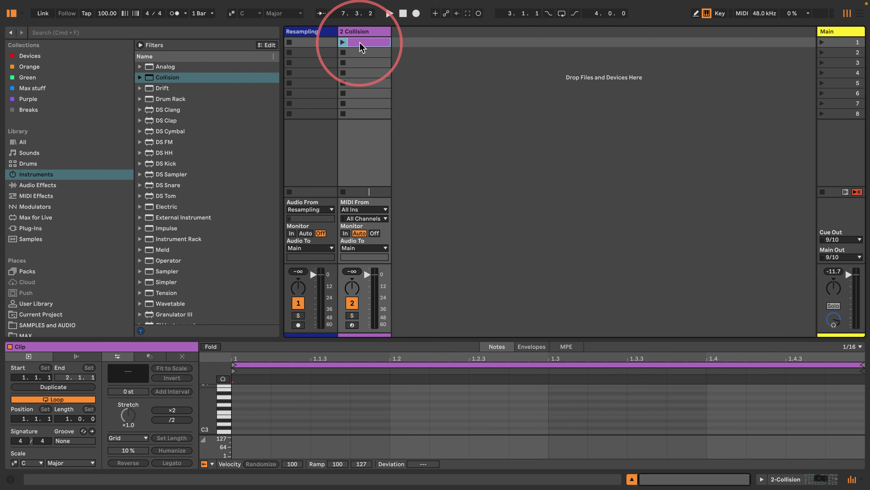
pyautogui.moveTo(241, 338); pyautogui.dragTo(259, 177)
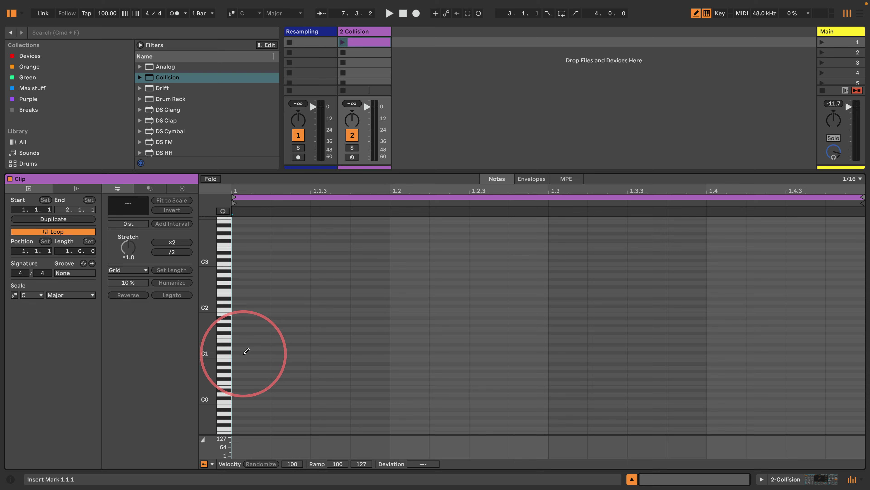
pyautogui.moveTo(245, 352)
pyautogui.mouseDown()
pyautogui.moveTo(509, 355)
pyautogui.moveTo(838, 341)
pyautogui.mouseUp()
pyautogui.click(399, 102)
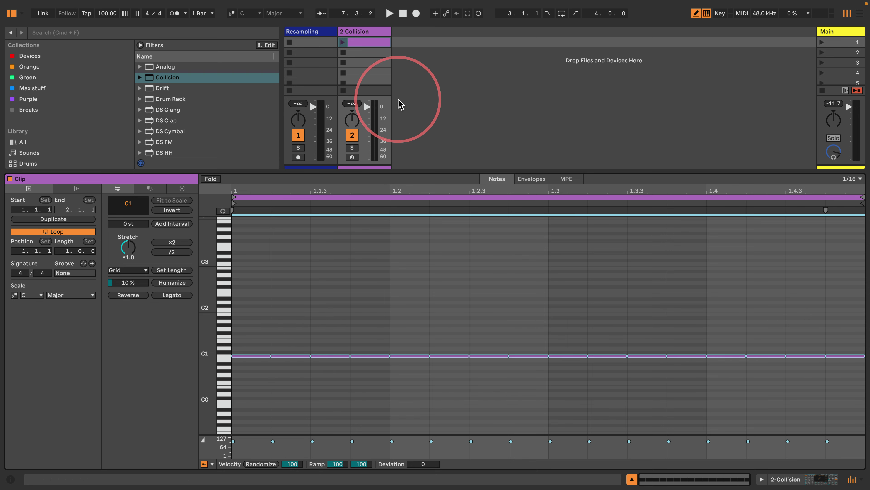
pyautogui.click(342, 42)
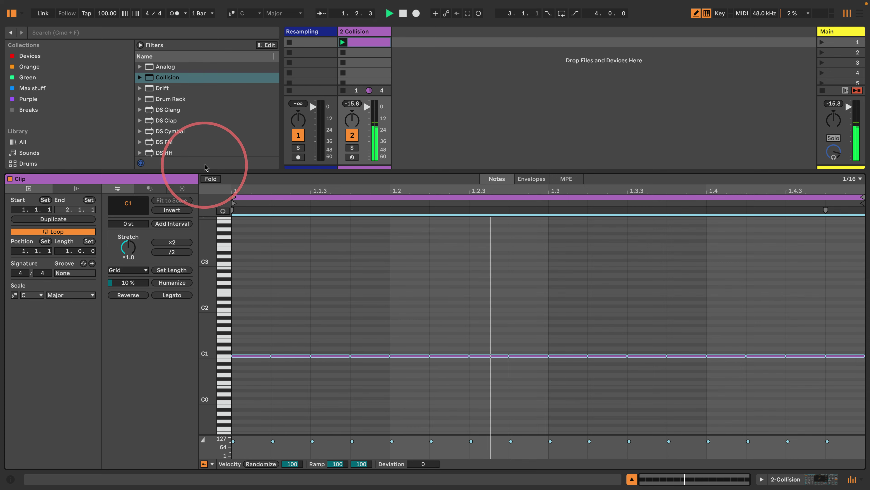
# Resize the clip's note editor, show the Collision device below it, and stop playback
pyautogui.moveTo(205, 171); pyautogui.dragTo(198, 252)
pyautogui.moveTo(210, 358); pyautogui.dragTo(203, 337)
pyautogui.moveTo(217, 412); pyautogui.dragTo(217, 408)
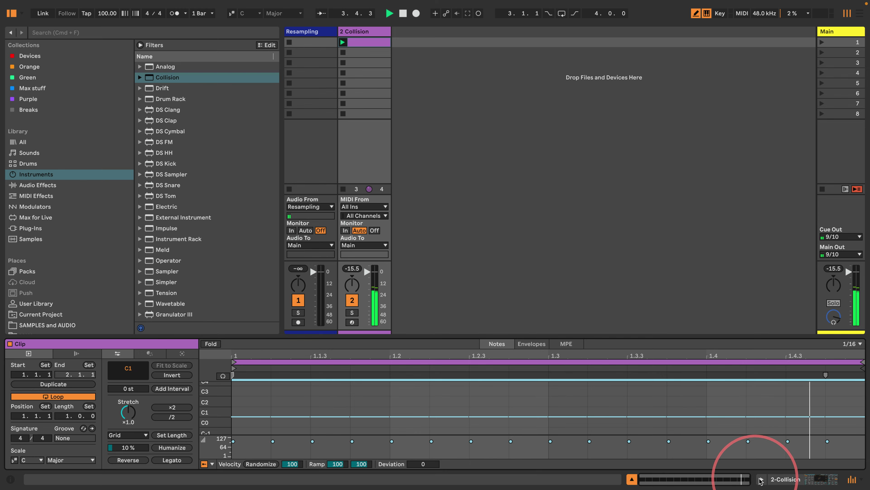
pyautogui.click(760, 480)
pyautogui.moveTo(248, 231); pyautogui.dragTo(243, 134)
pyautogui.moveTo(229, 272); pyautogui.dragTo(194, 269)
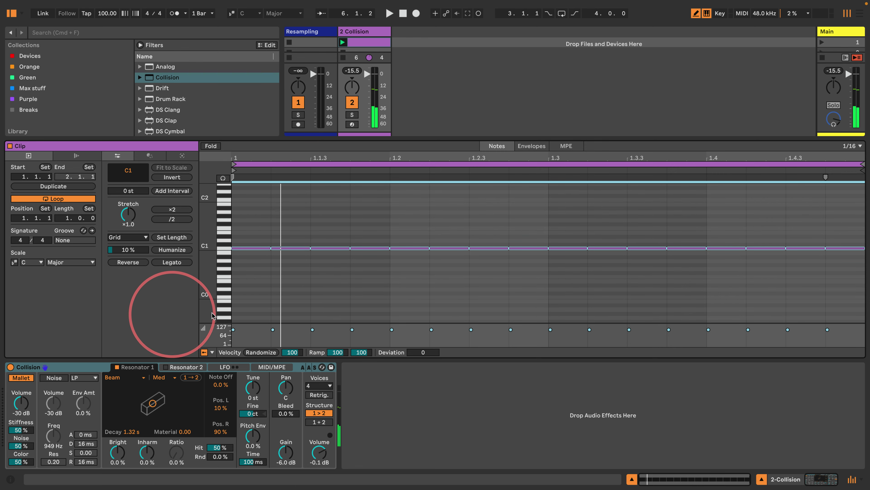
# Show the Chance lane and set the probability of every C1 note except the first to 36%
pyautogui.click(212, 352)
pyautogui.click(217, 380)
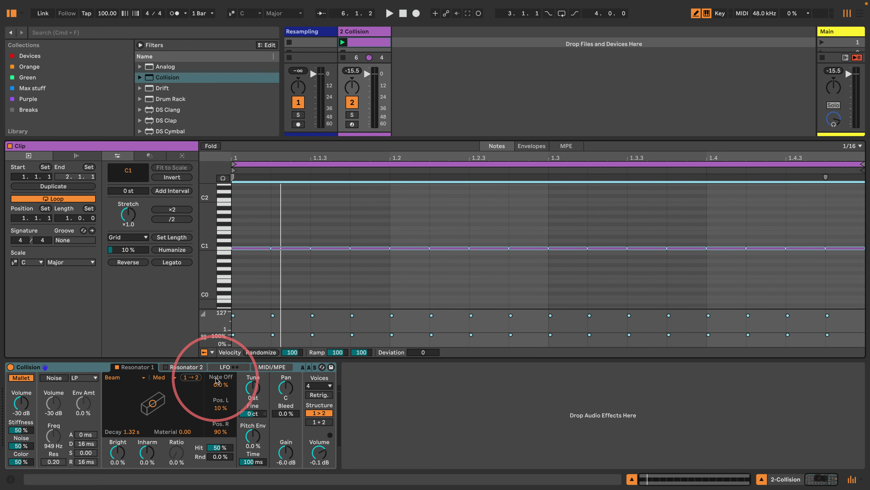
pyautogui.moveTo(287, 265); pyautogui.dragTo(848, 226)
pyautogui.click(247, 352)
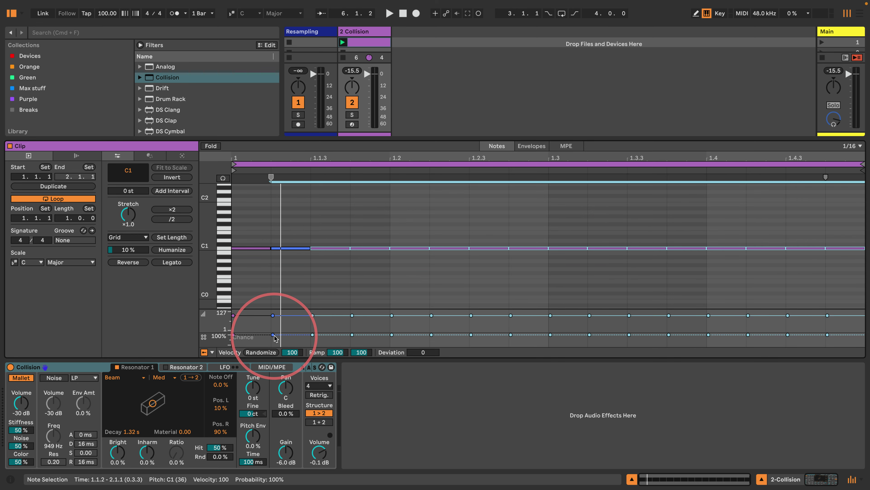
pyautogui.moveTo(273, 334); pyautogui.dragTo(273, 341)
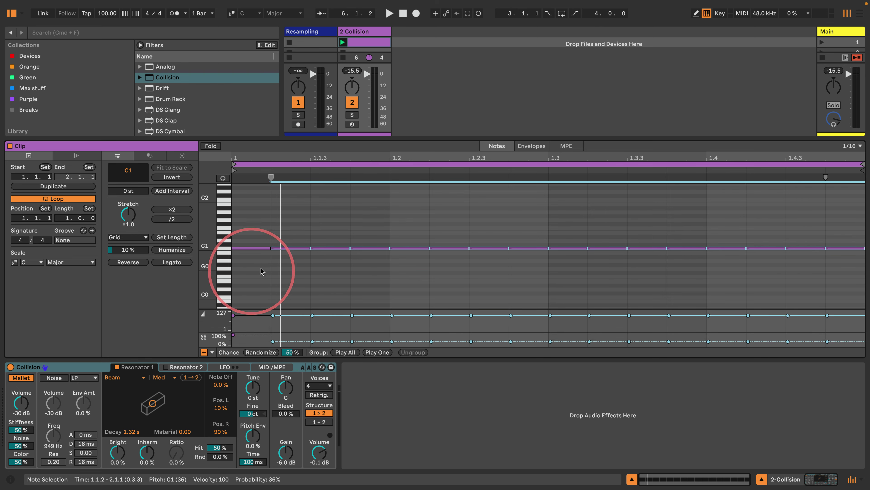
# Set the velocity of all notes after the first to 7 with a deviation of +97, and play the clip
pyautogui.moveTo(287, 270); pyautogui.dragTo(847, 207)
pyautogui.moveTo(272, 315); pyautogui.dragTo(272, 331)
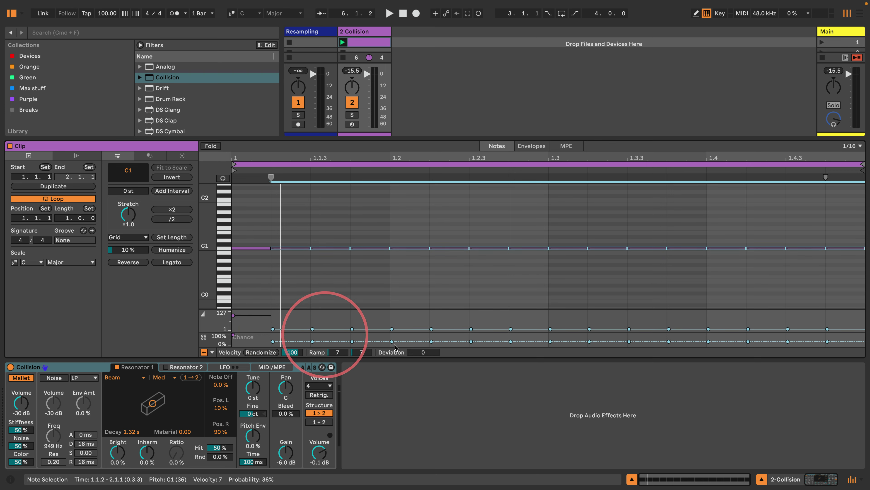
pyautogui.moveTo(415, 359); pyautogui.dragTo(417, 353)
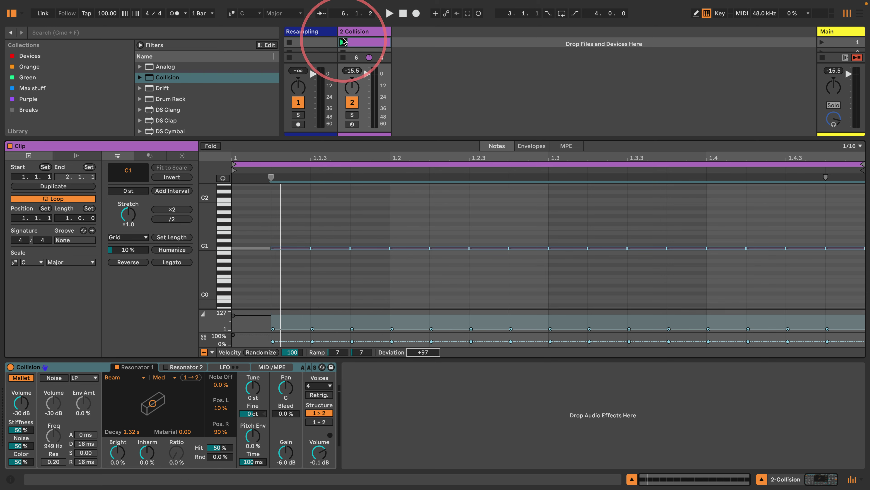
pyautogui.click(343, 42)
pyautogui.click(540, 118)
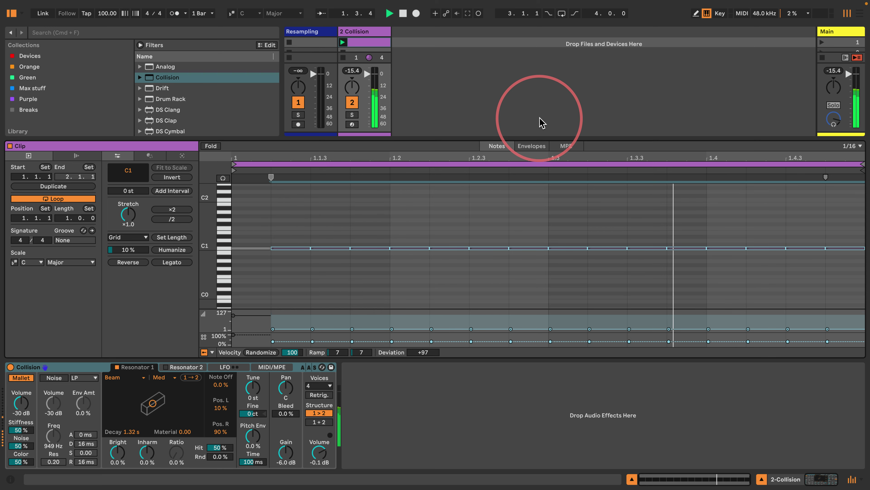
# Change Collision's Resonator 1 to Pipe with a decay of about 2.2 s and a radius of 35%
pyautogui.click(205, 401)
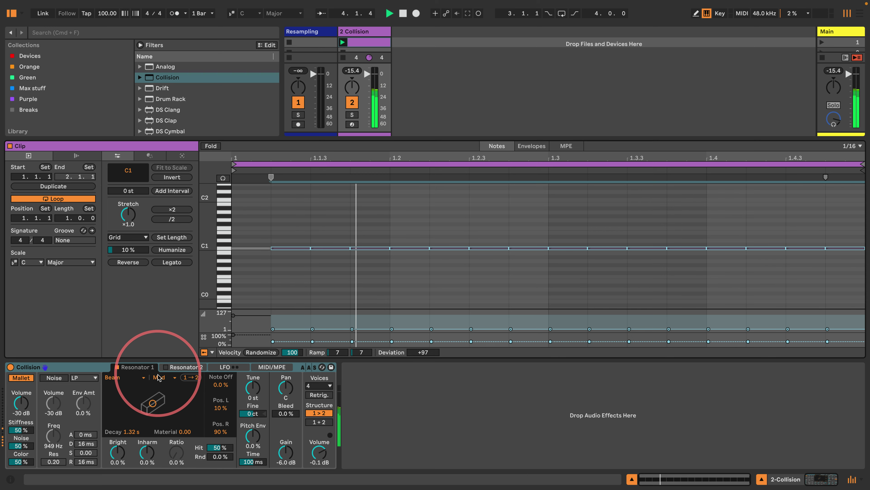
pyautogui.click(125, 377)
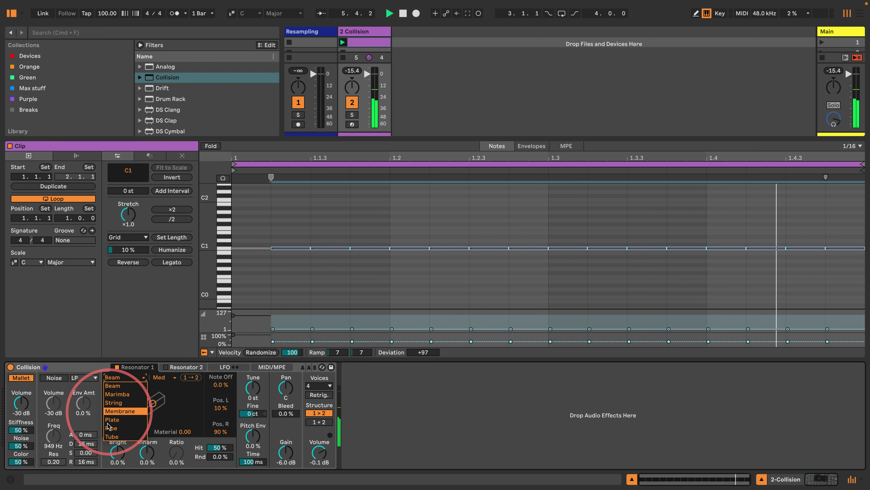
pyautogui.click(114, 428)
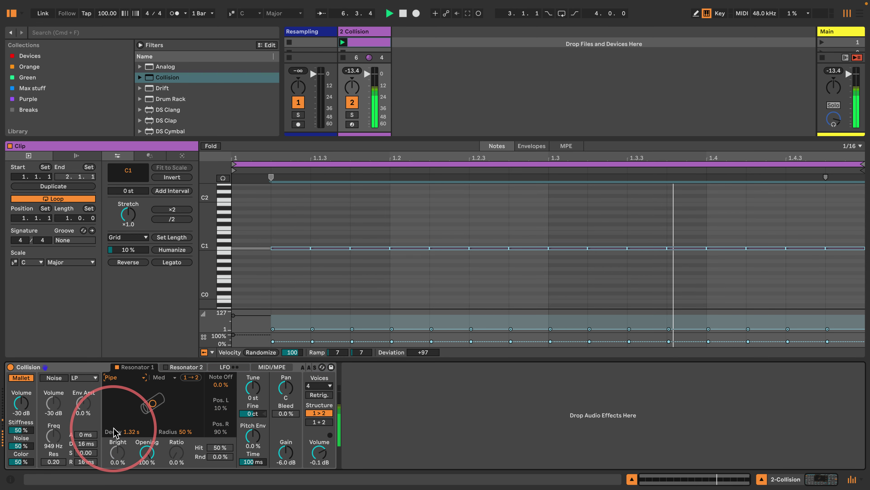
pyautogui.moveTo(152, 402)
pyautogui.mouseDown()
pyautogui.moveTo(171, 393)
pyautogui.moveTo(154, 393)
pyautogui.moveTo(146, 416)
pyautogui.moveTo(187, 398)
pyautogui.moveTo(158, 400)
pyautogui.moveTo(189, 387)
pyautogui.moveTo(163, 396)
pyautogui.moveTo(173, 388)
pyautogui.moveTo(189, 405)
pyautogui.moveTo(175, 386)
pyautogui.moveTo(117, 408)
pyautogui.moveTo(149, 410)
pyautogui.moveTo(192, 395)
pyautogui.moveTo(195, 384)
pyautogui.moveTo(150, 389)
pyautogui.moveTo(162, 408)
pyautogui.mouseUp()
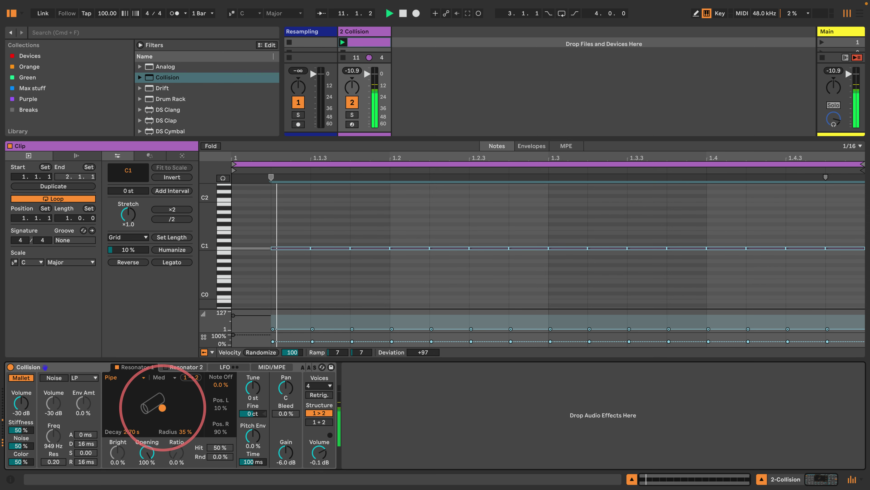
# Set velocity modulation of Res 1 Decay to 50% and adjust the velocity modulation of Res 1 Radius
pyautogui.click(271, 368)
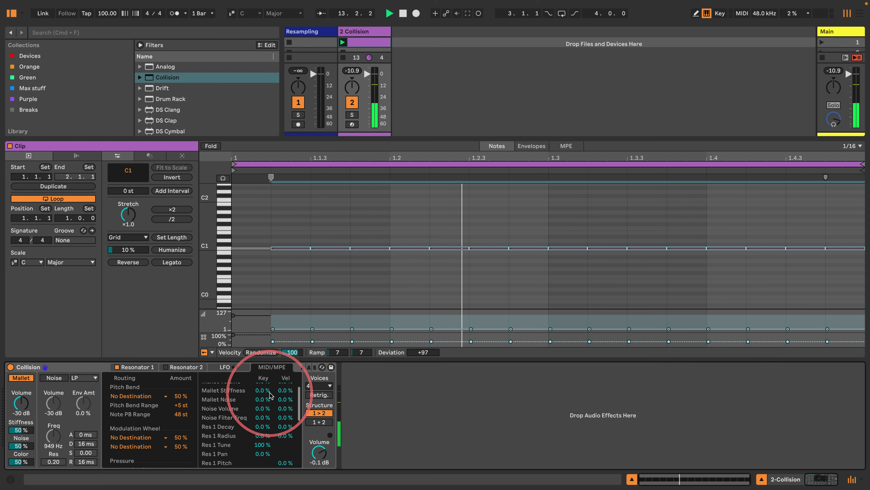
pyautogui.scroll(-1, 267, 436)
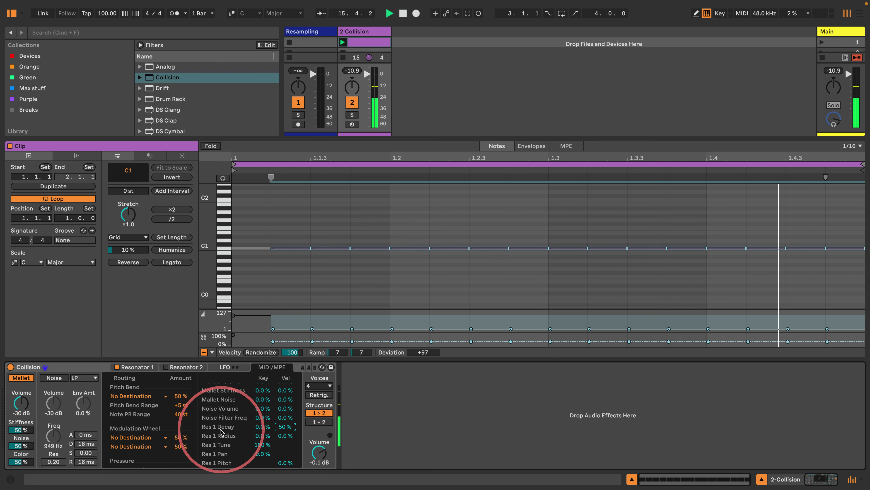
pyautogui.click(284, 434)
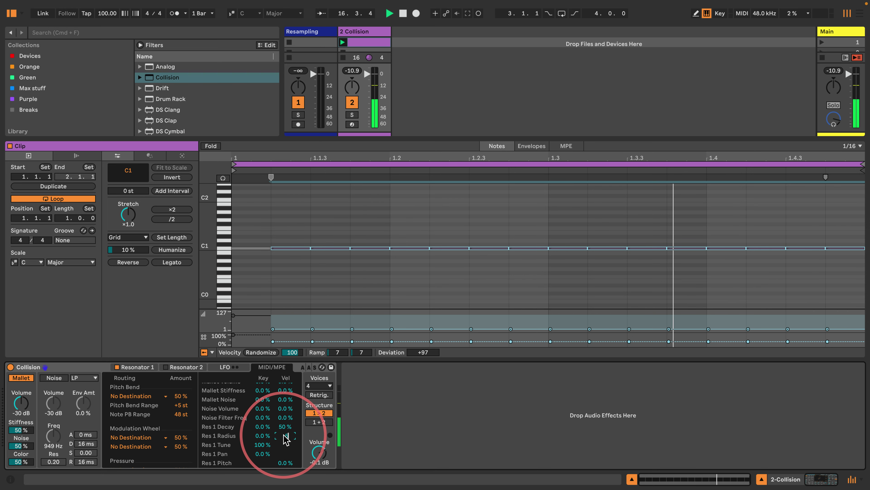
# Set Resonator 1's Pitch Env amount to 100%
pyautogui.click(134, 366)
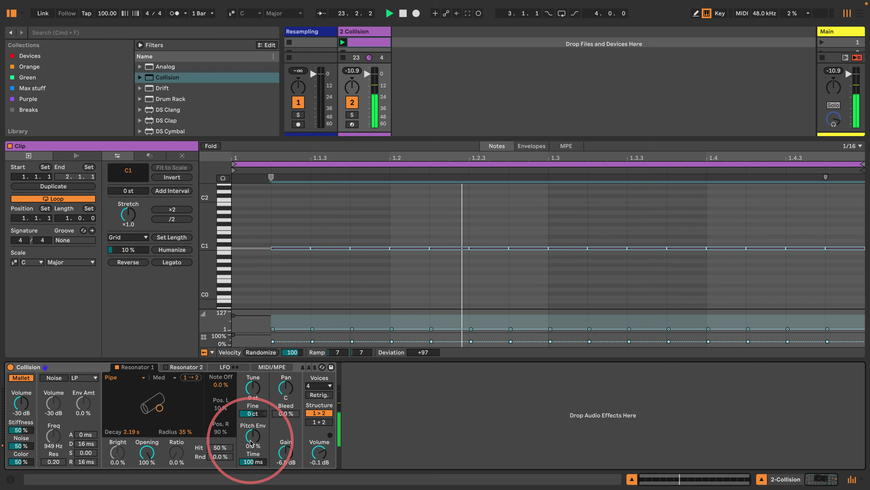
pyautogui.moveTo(252, 438); pyautogui.dragTo(252, 404)
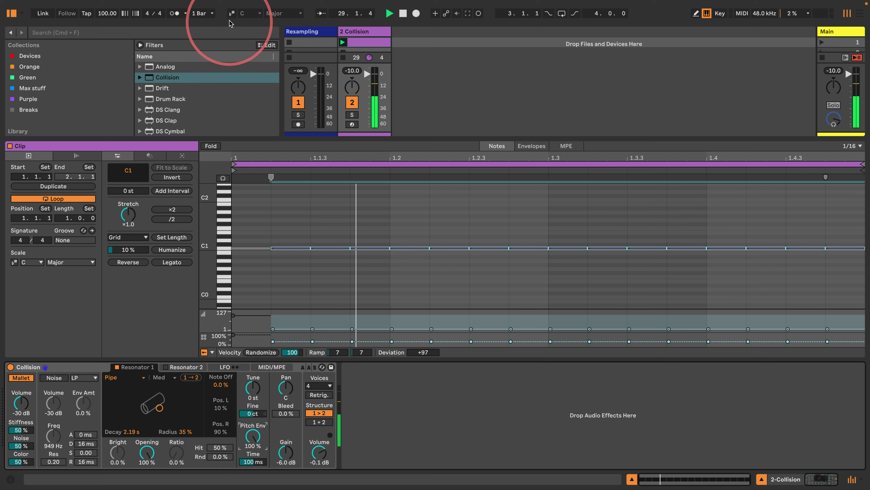
# Turn on scale mode for the set and choose the C Phrygian scale
pyautogui.click(232, 13)
pyautogui.click(278, 14)
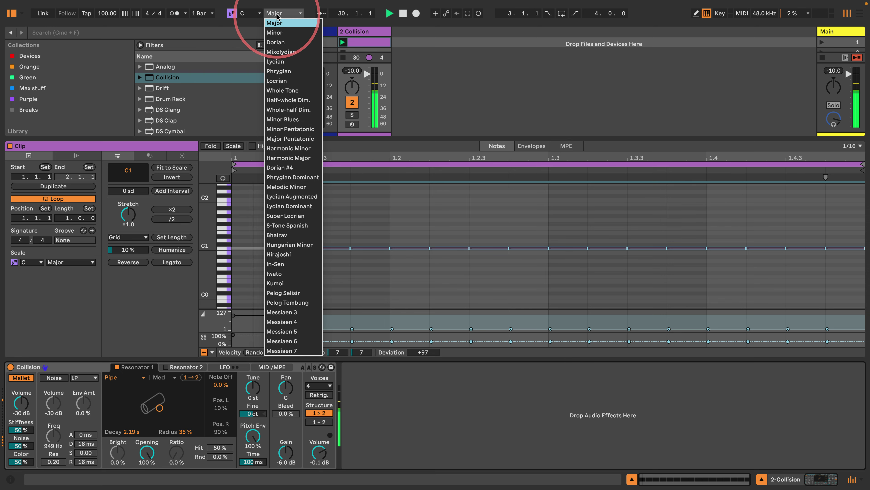
pyautogui.click(276, 70)
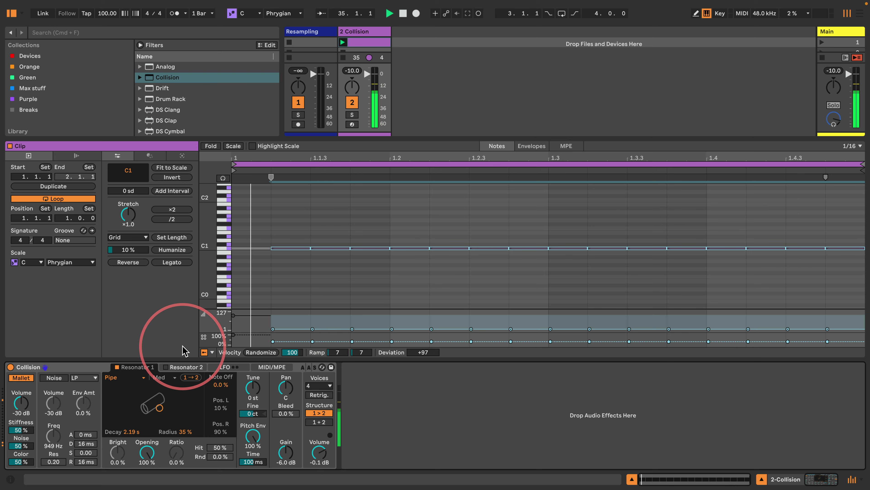
# Insert the Random MIDI effect before Collision with Chance 31%, Choices 12 and Sign set to Bi
pyautogui.scroll(-5, 38, 100)
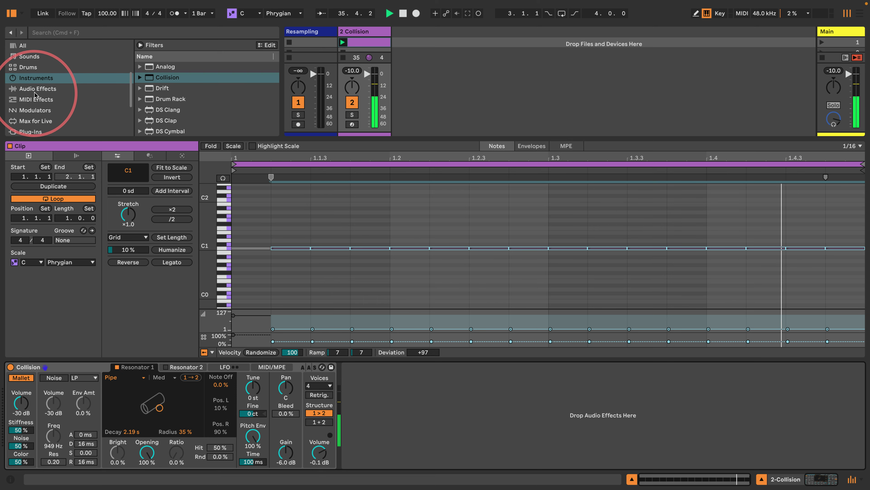
pyautogui.click(36, 99)
pyautogui.scroll(-3, 185, 124)
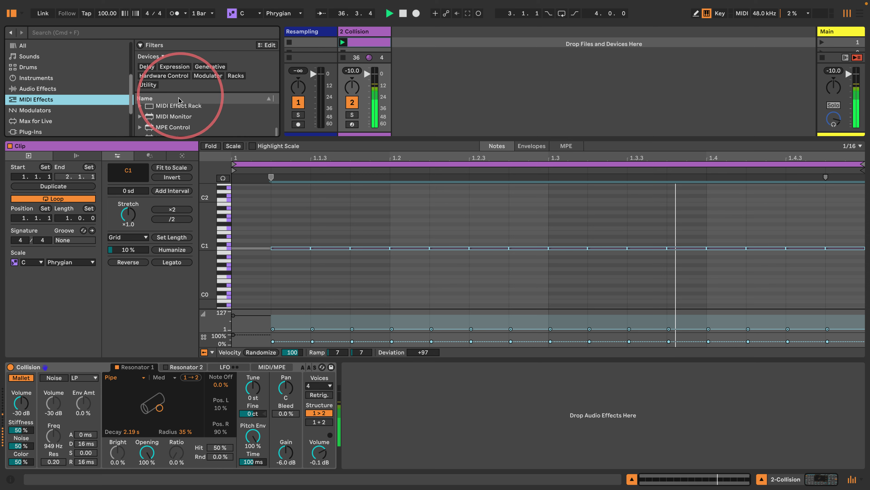
pyautogui.scroll(-2, 185, 124)
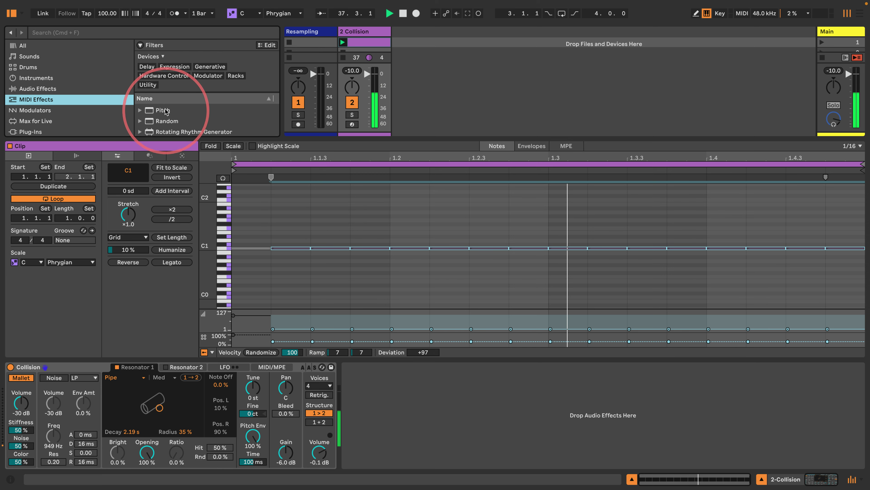
pyautogui.click(153, 45)
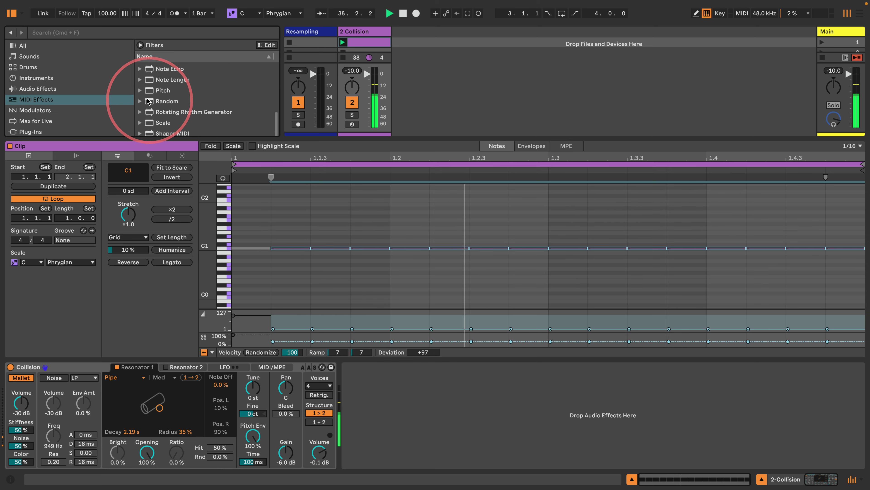
pyautogui.moveTo(150, 101); pyautogui.dragTo(20, 374)
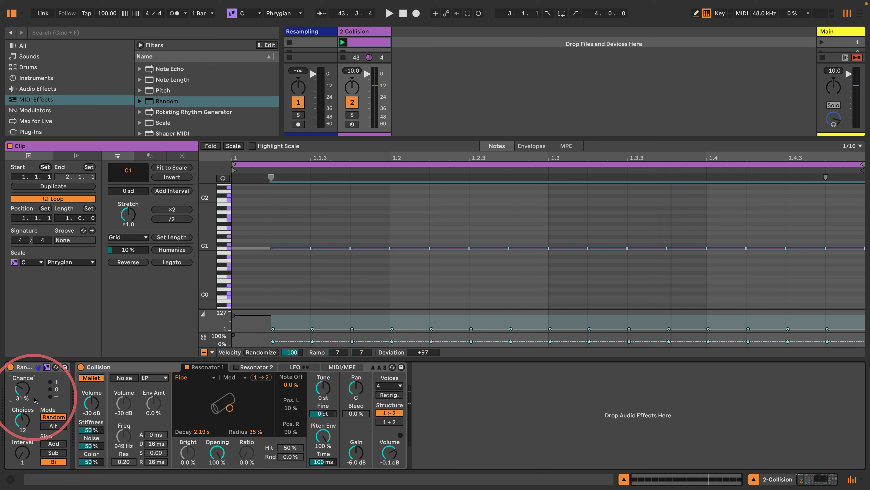
# Restart playback, set Collision's voices to Mono and enable Retrig
pyautogui.press('space')
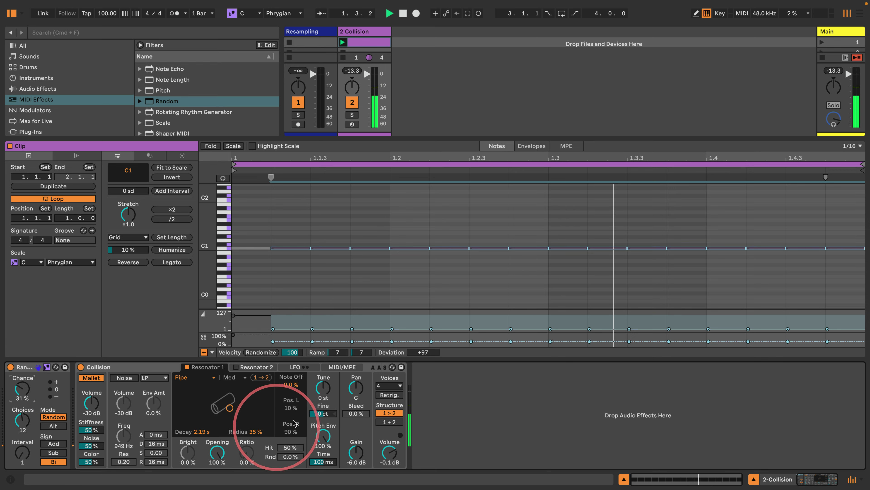
pyautogui.click(388, 386)
pyautogui.click(391, 395)
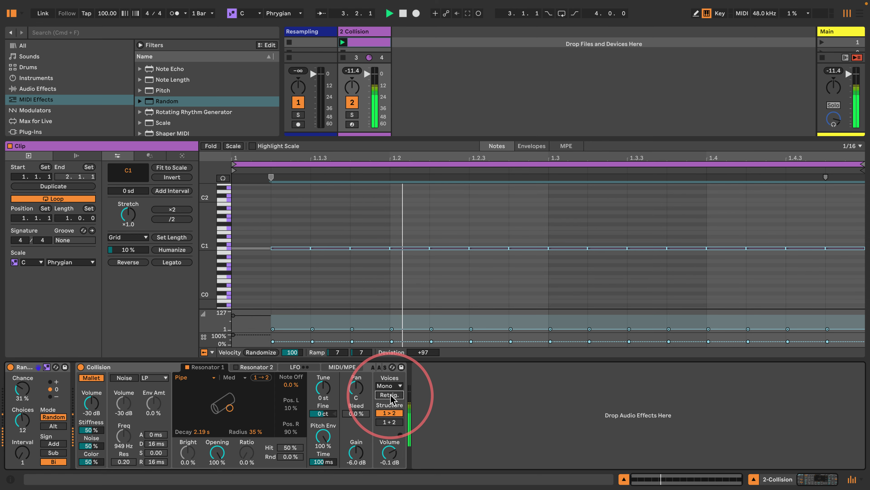
# Show the Info View to check the interface help, and hide it again
pyautogui.click(10, 480)
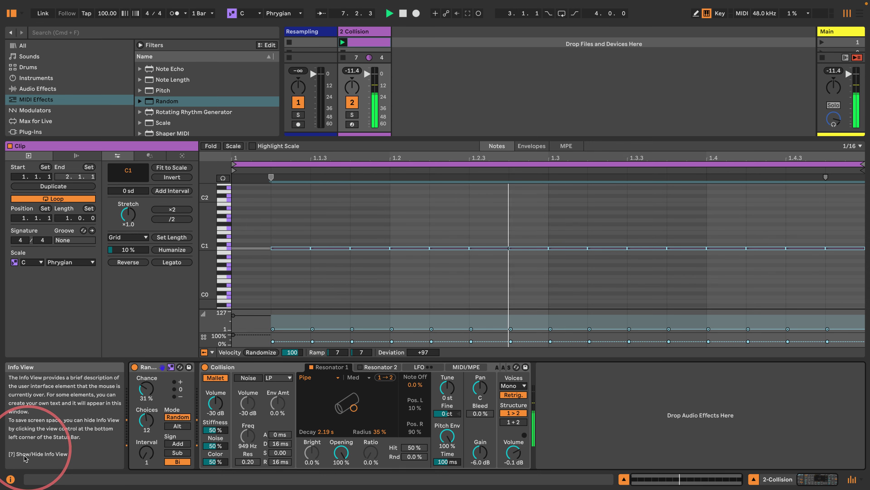
pyautogui.click(11, 480)
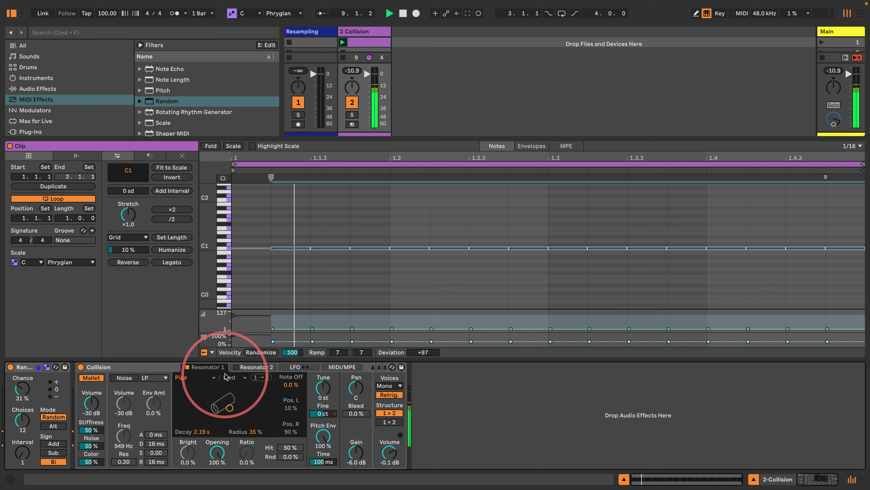
# Set Collision's Resonator 2 to the Pipe type and turn it on
pyautogui.click(249, 368)
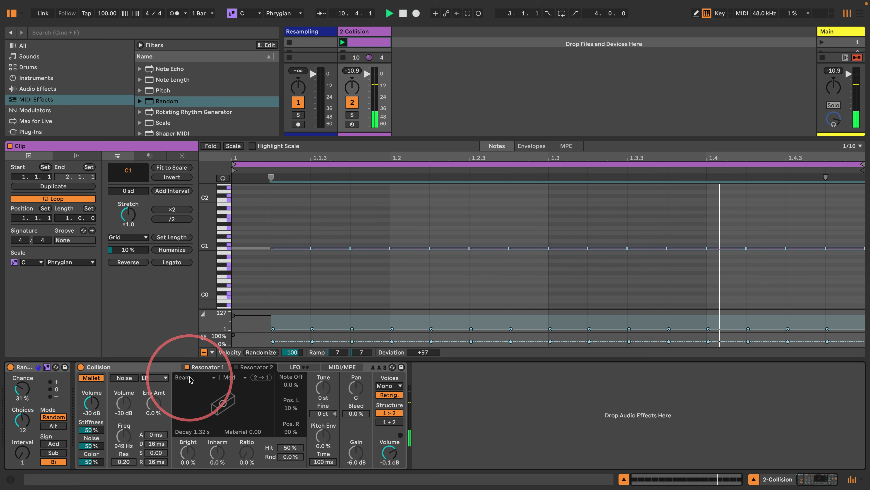
pyautogui.click(193, 378)
pyautogui.click(192, 418)
pyautogui.click(236, 367)
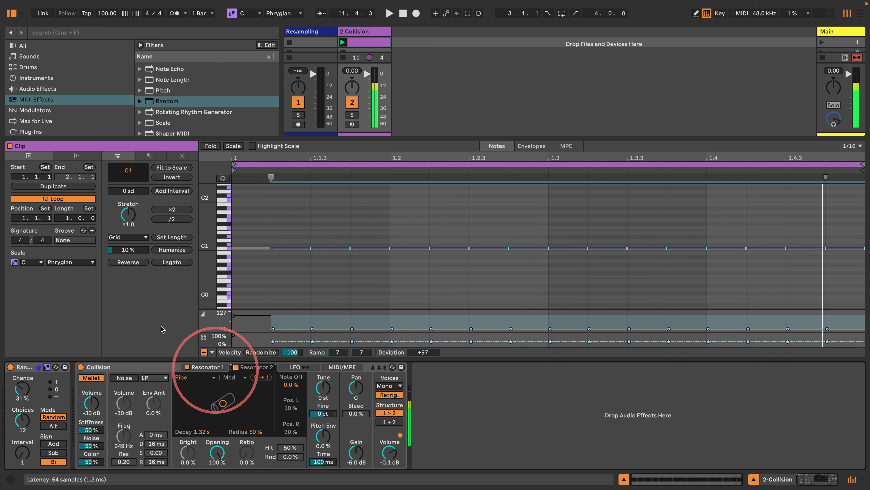
# Find the Limiter among the audio effects, insert it after Collision, and start playback
pyautogui.click(36, 88)
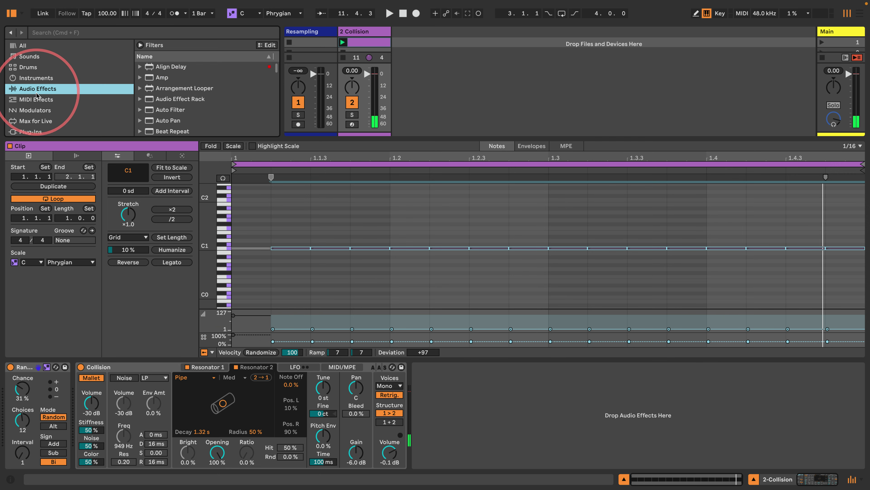
pyautogui.scroll(-5, 185, 103)
pyautogui.scroll(-10, 183, 103)
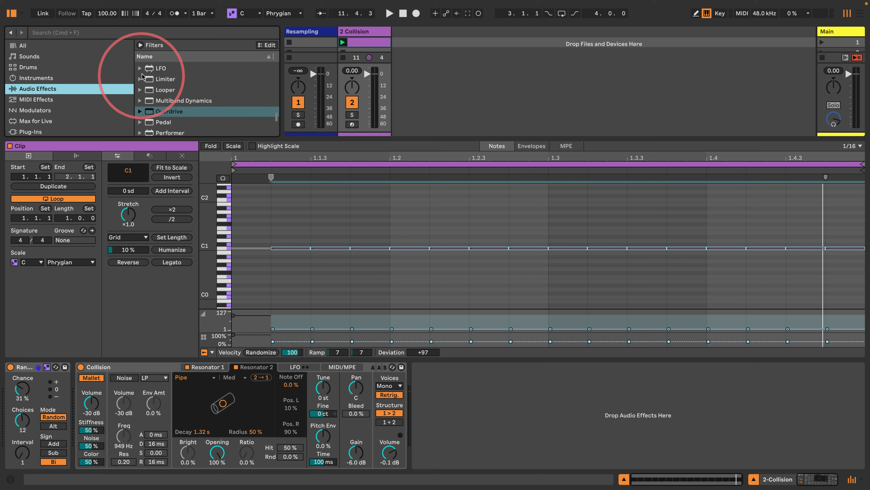
pyautogui.moveTo(166, 79); pyautogui.dragTo(423, 433)
pyautogui.press('space')
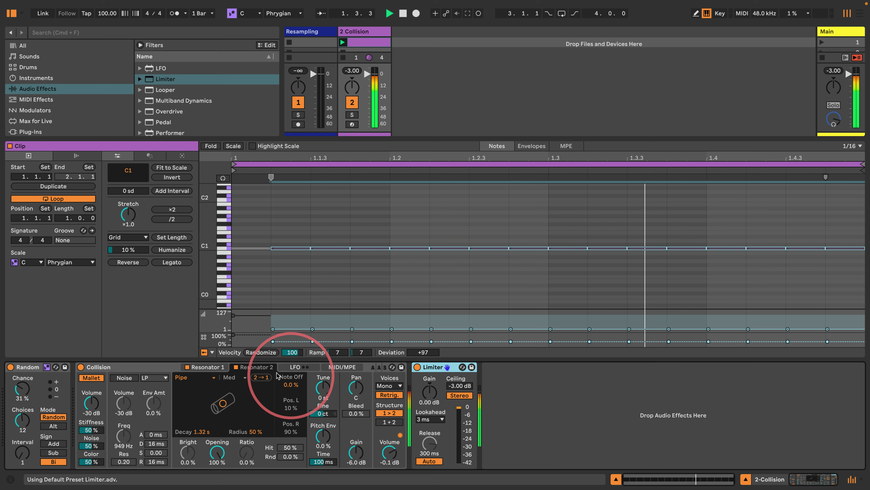
# Set Resonator 2's Decay to 1.63 s and Radius to 35%, and restart playback
pyautogui.moveTo(223, 403)
pyautogui.mouseDown()
pyautogui.moveTo(208, 416)
pyautogui.moveTo(231, 421)
pyautogui.moveTo(249, 395)
pyautogui.moveTo(226, 407)
pyautogui.mouseUp()
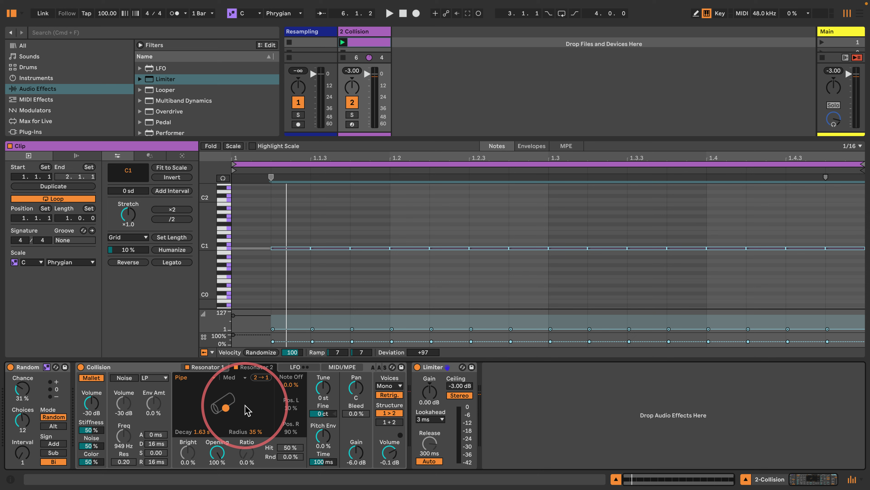
pyautogui.press('space')
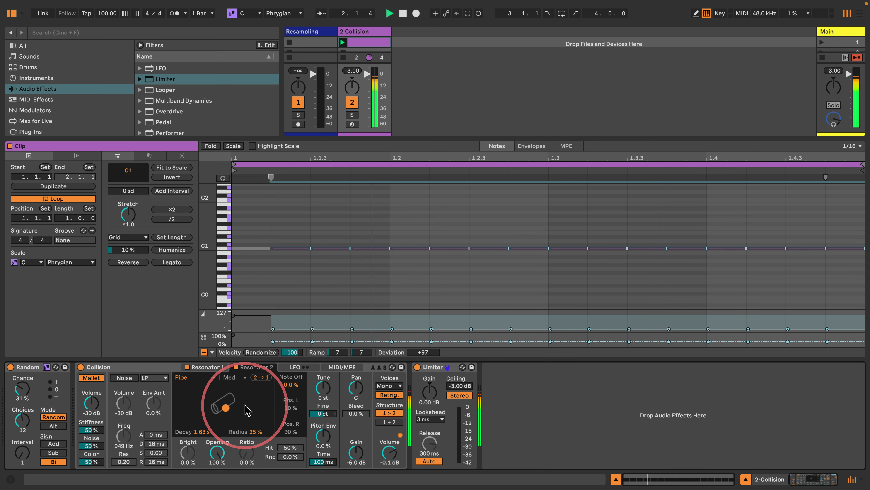
# Copy Resonator 1's parameters to Resonator 2, checking the Copy function's description in the Info View
pyautogui.click(208, 367)
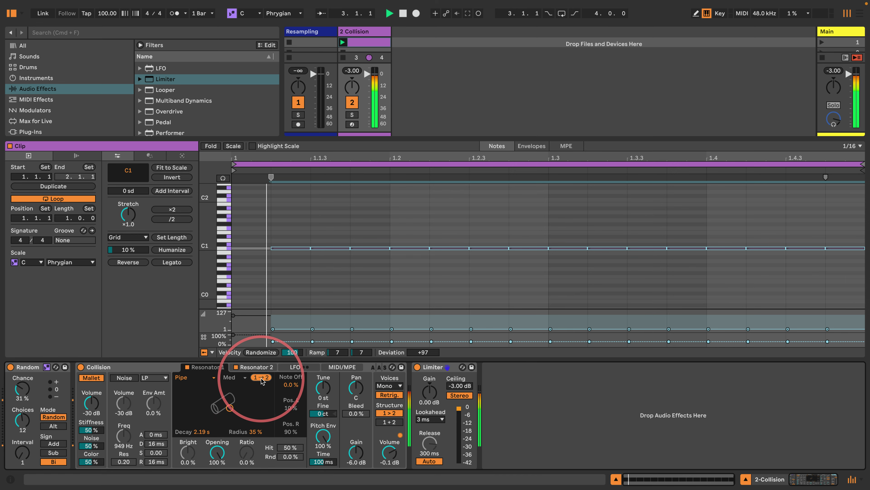
pyautogui.click(11, 479)
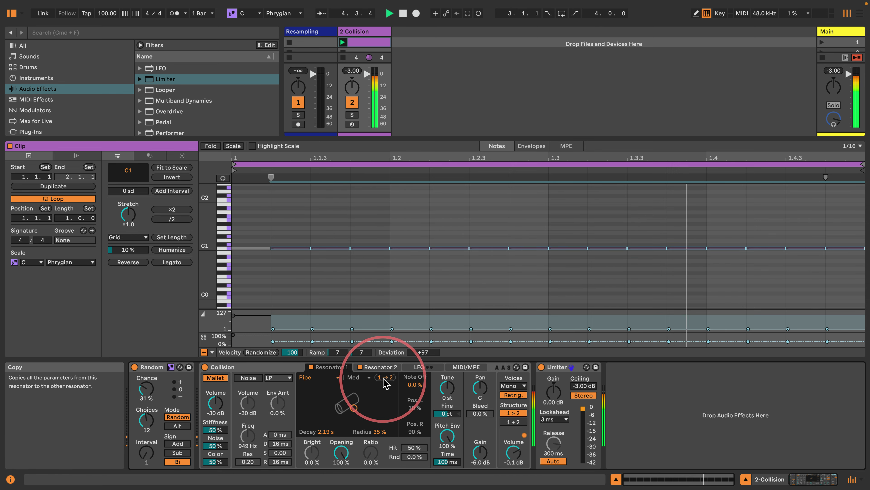
pyautogui.click(379, 367)
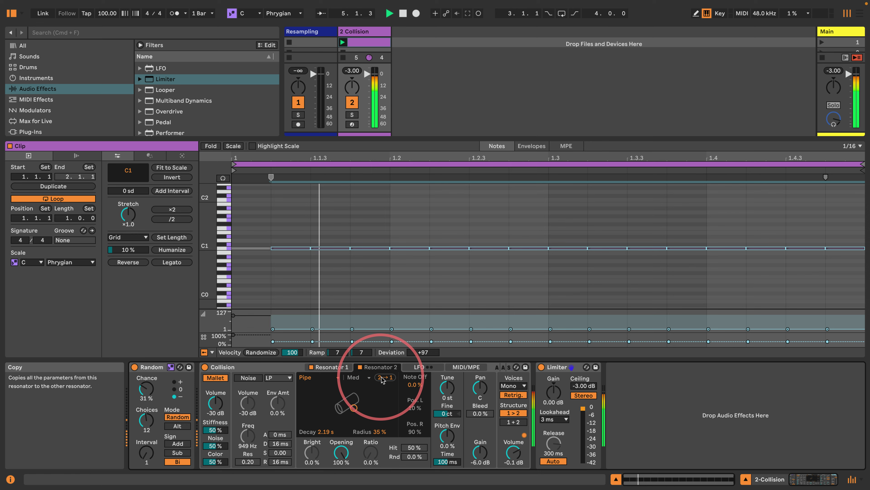
pyautogui.click(327, 369)
pyautogui.click(10, 479)
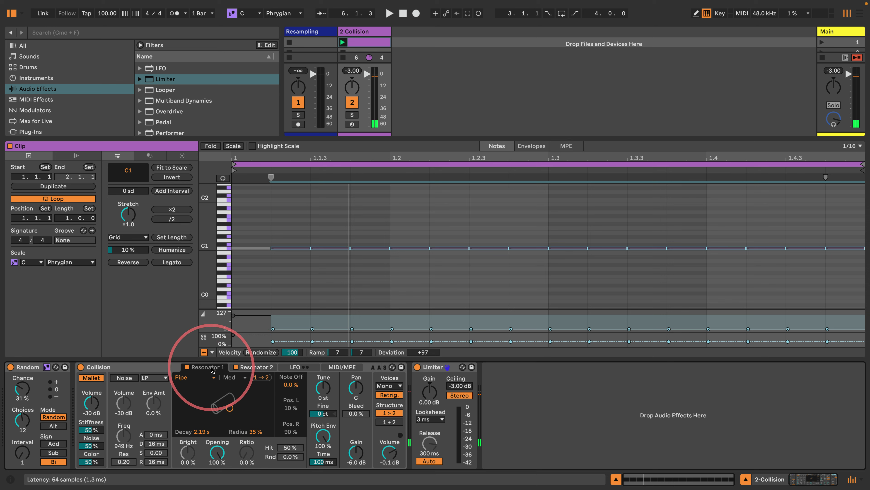
# Compare the two resonators and examine how velocity modulates their decay and radius in the MIDI/MPE settings
pyautogui.click(342, 366)
pyautogui.click(256, 367)
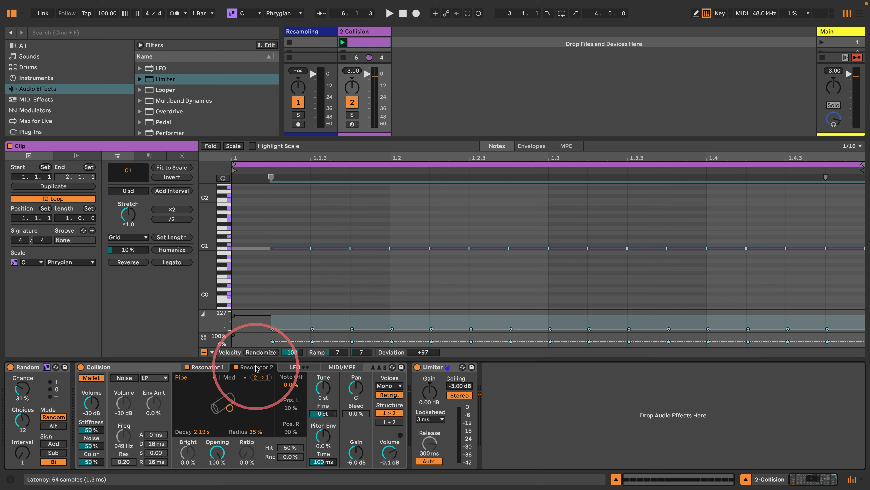
pyautogui.click(342, 366)
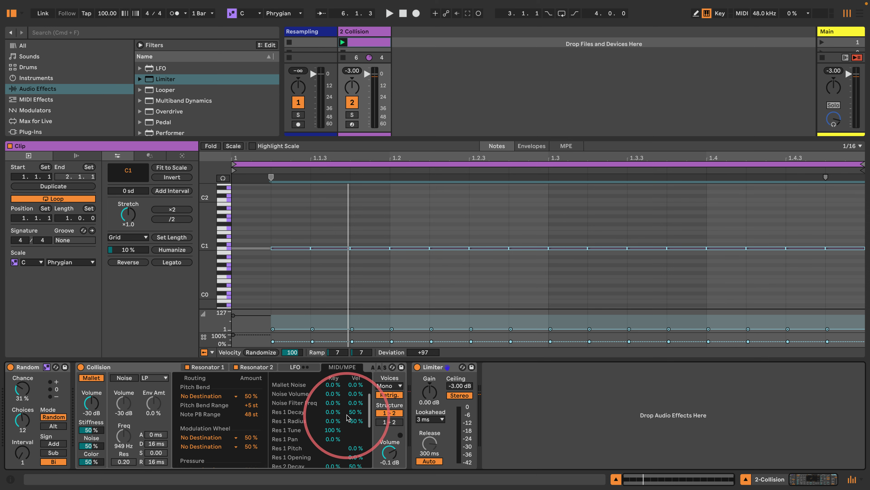
pyautogui.scroll(-3, 347, 417)
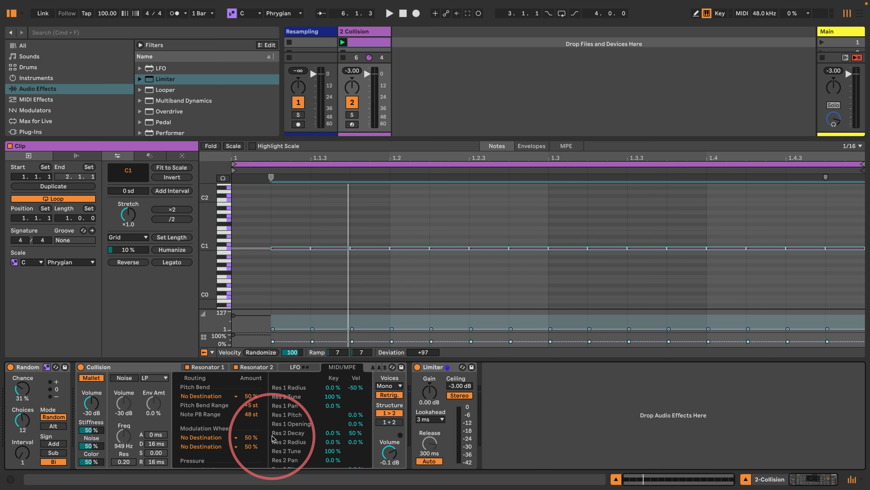
pyautogui.scroll(1, 304, 430)
pyautogui.click(211, 367)
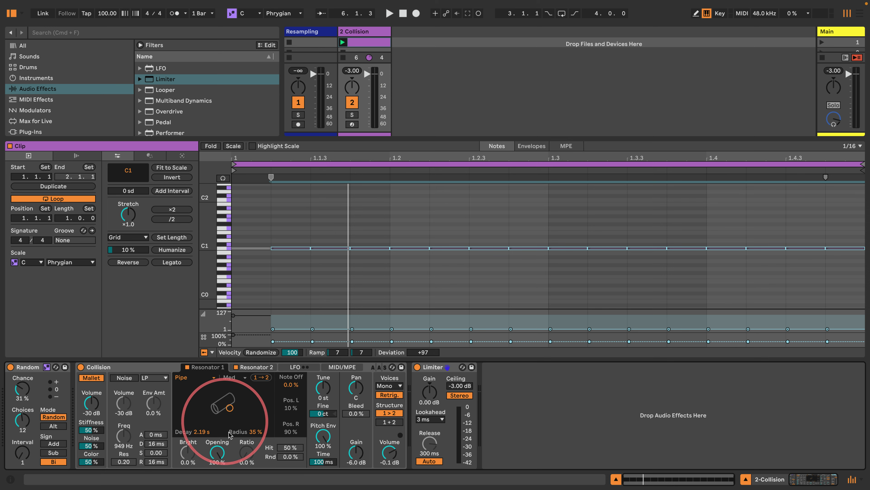
# Set the velocity modulation of Res 2 Decay to -50% and Res 2 Radius to 50%, and start playback
pyautogui.click(328, 367)
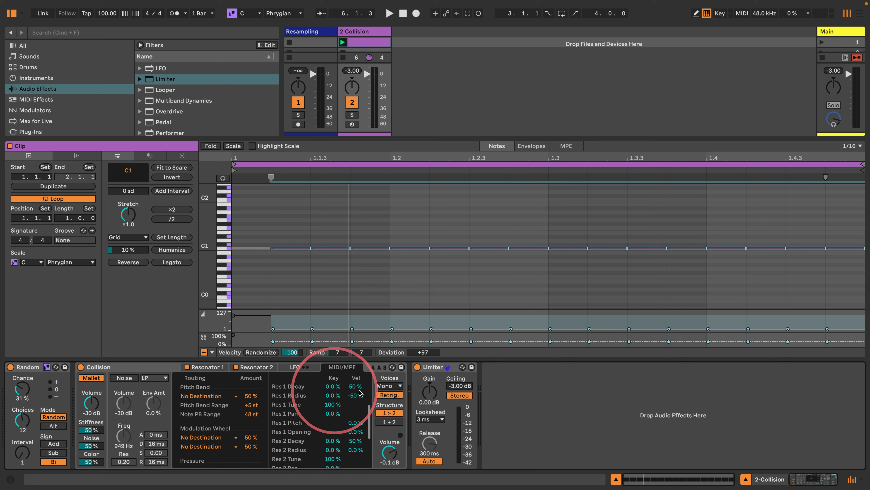
pyautogui.scroll(-1, 340, 401)
pyautogui.scroll(-1, 341, 404)
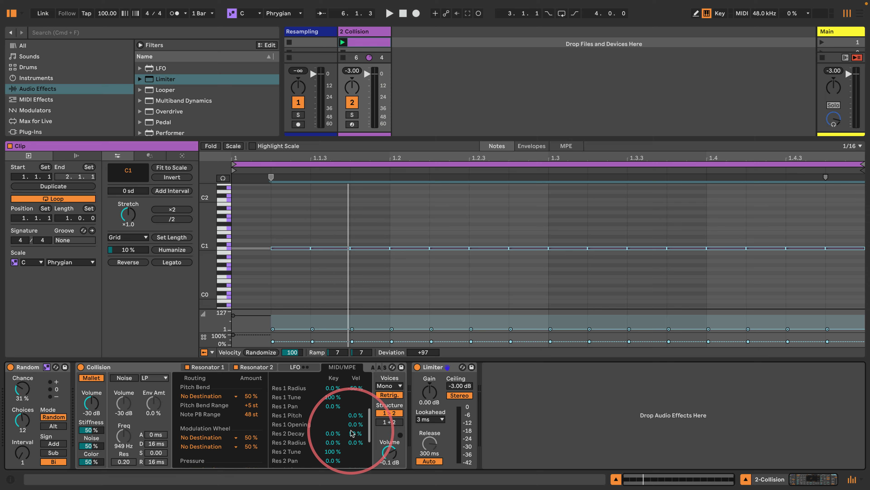
pyautogui.write('0')
pyautogui.press('Return')
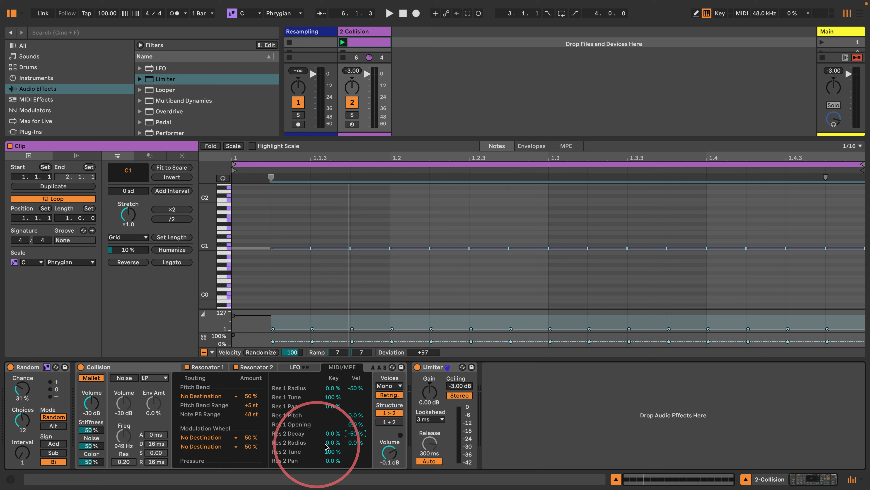
pyautogui.write('50')
pyautogui.press('Return')
pyautogui.press('space')
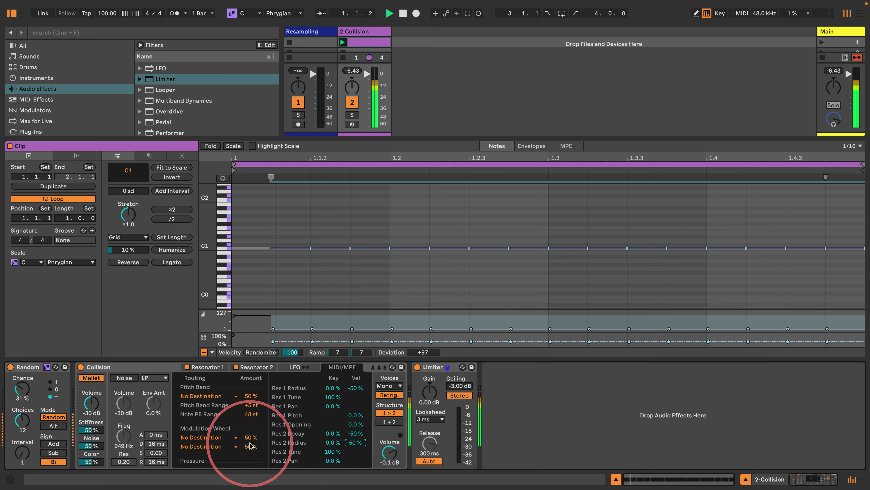
# Try a different number of choices on the Random effect and return Choices to 12
pyautogui.click(209, 368)
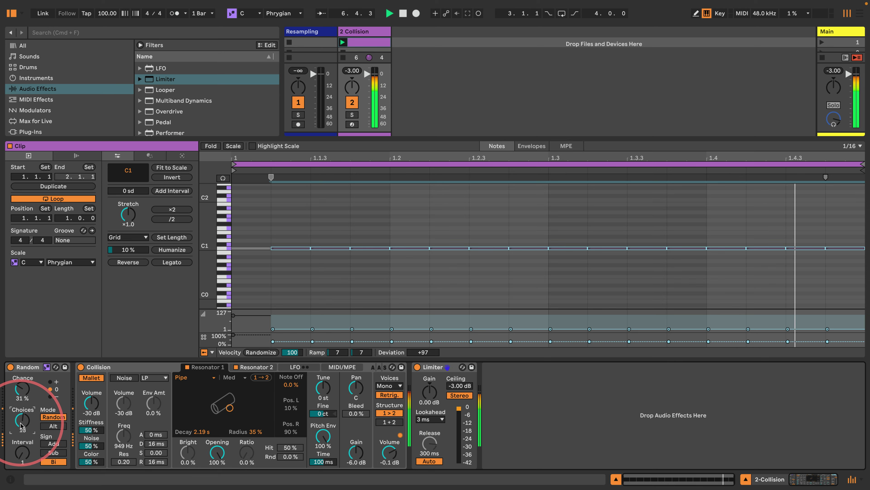
pyautogui.scroll(-1, 21, 426)
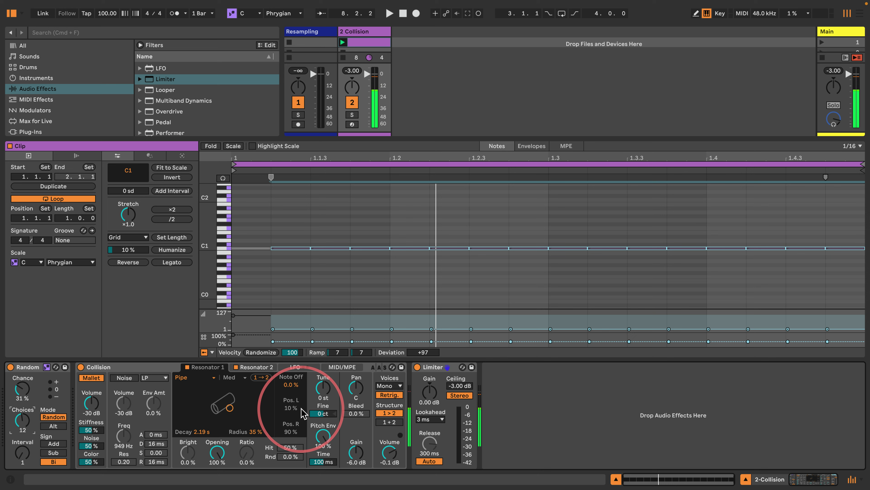
# Turn on Collision's LFO 1 with the stepped random waveform and lower its Rate to 0.0 Hz
pyautogui.click(117, 368)
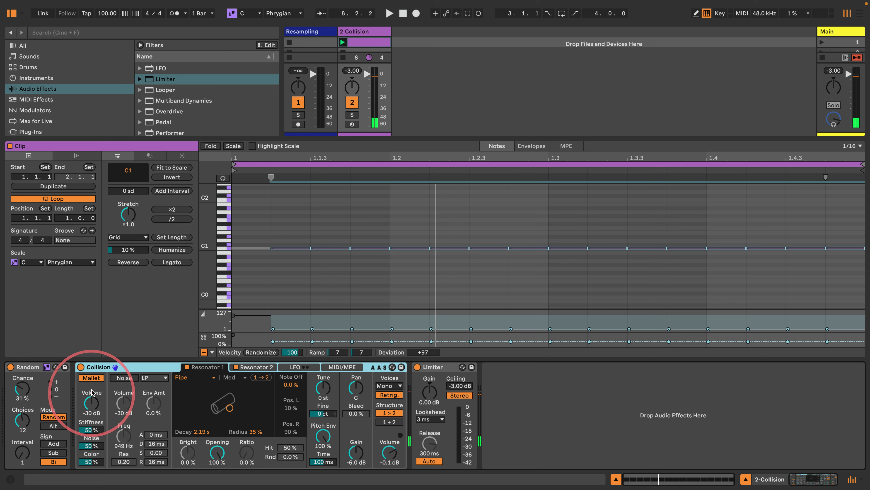
pyautogui.click(343, 369)
pyautogui.click(297, 368)
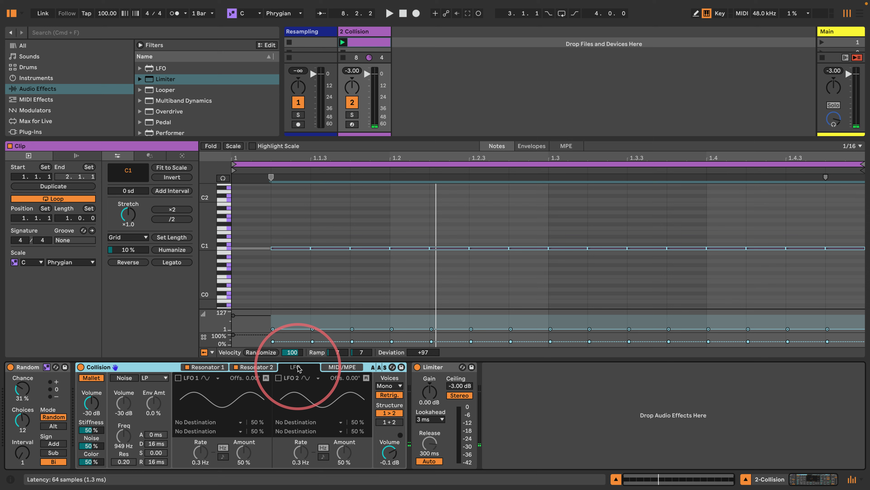
pyautogui.click(343, 368)
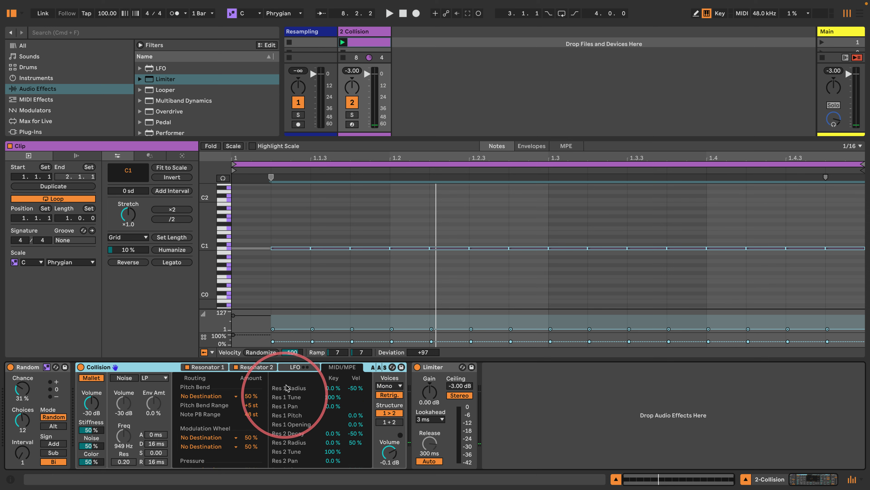
pyautogui.click(291, 368)
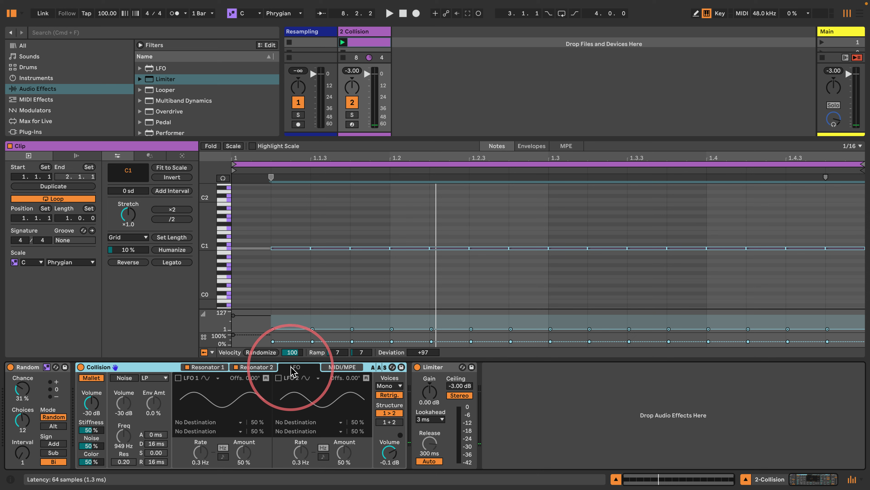
pyautogui.click(178, 377)
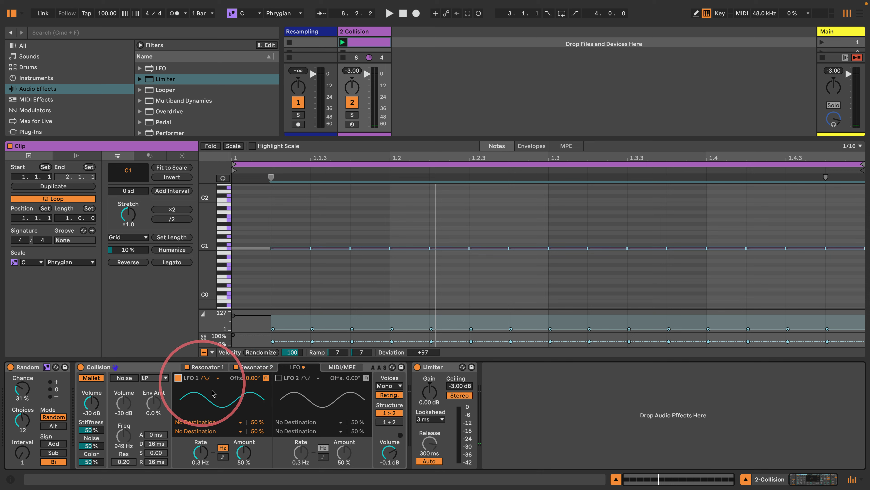
pyautogui.click(215, 377)
pyautogui.click(206, 417)
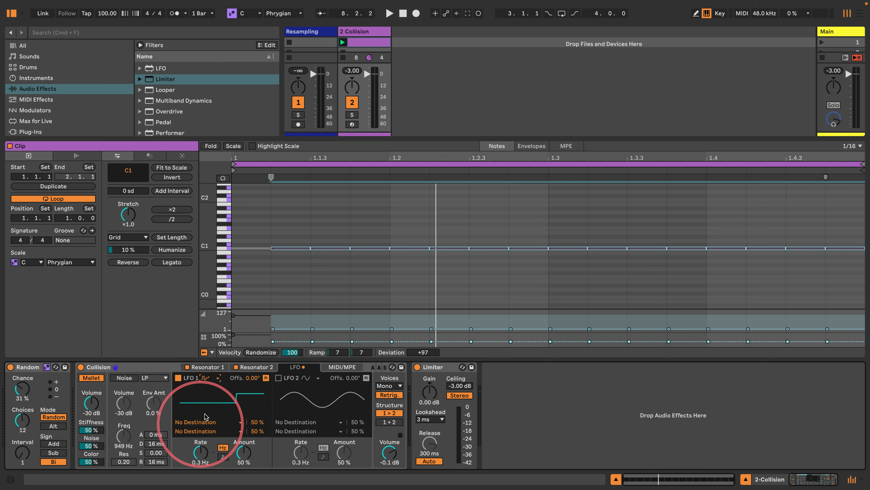
pyautogui.moveTo(201, 453); pyautogui.dragTo(201, 469)
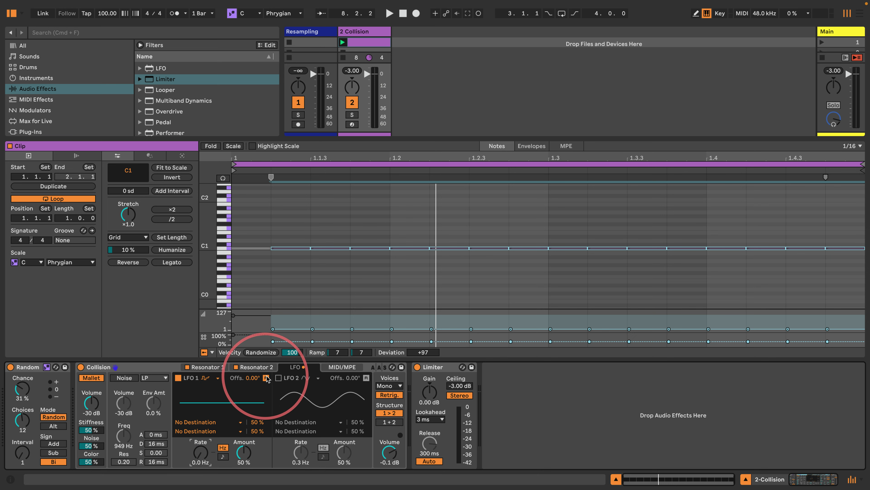
# Route LFO 1 to Mallet Stiffness and raise the LFO Amount to 100% during playback
pyautogui.click(202, 422)
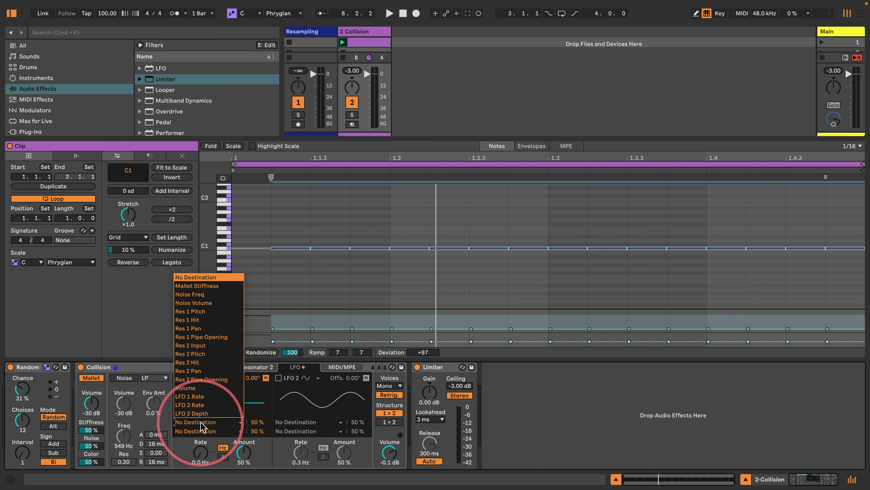
pyautogui.click(208, 286)
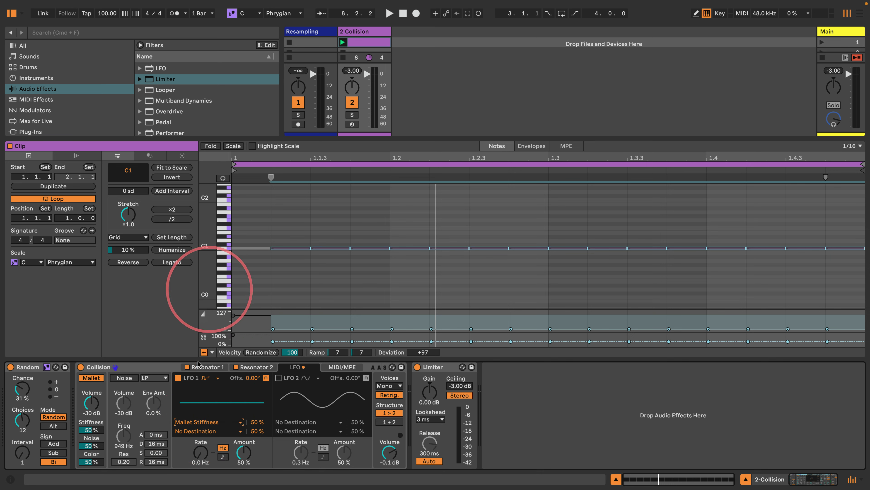
pyautogui.press('space')
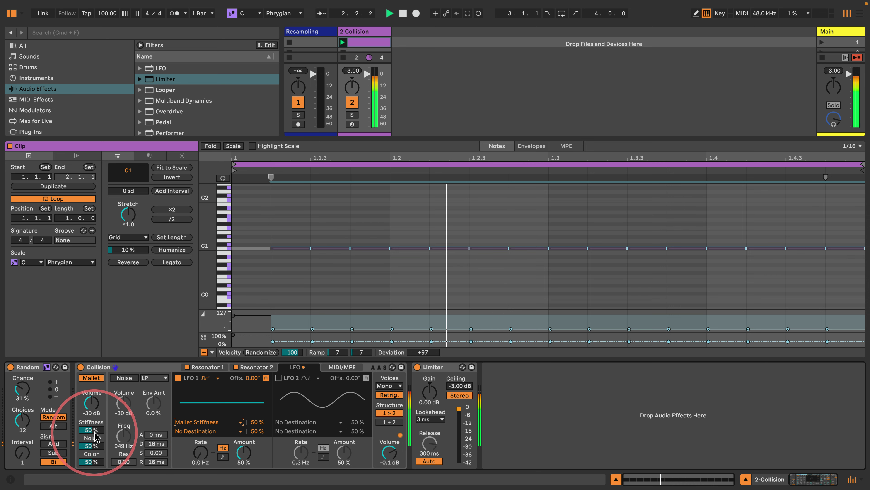
pyautogui.moveTo(95, 434)
pyautogui.mouseDown()
pyautogui.moveTo(95, 417)
pyautogui.moveTo(93, 431)
pyautogui.mouseUp()
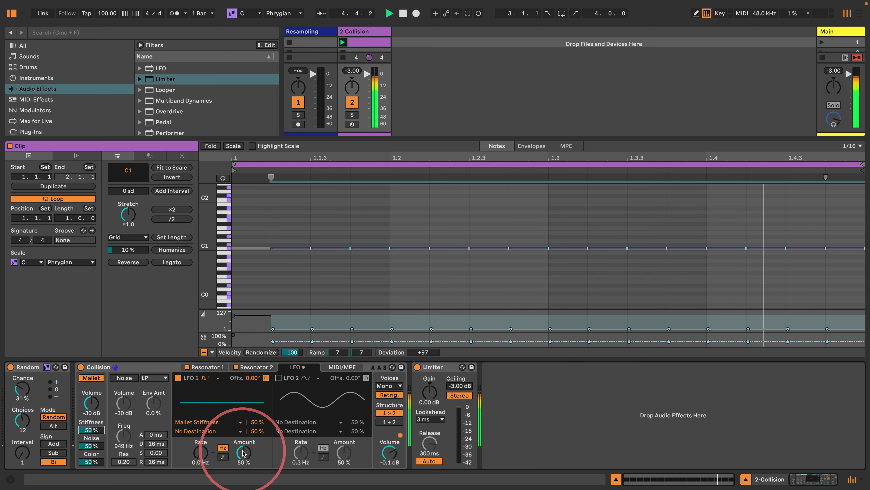
pyautogui.moveTo(242, 453); pyautogui.dragTo(237, 443)
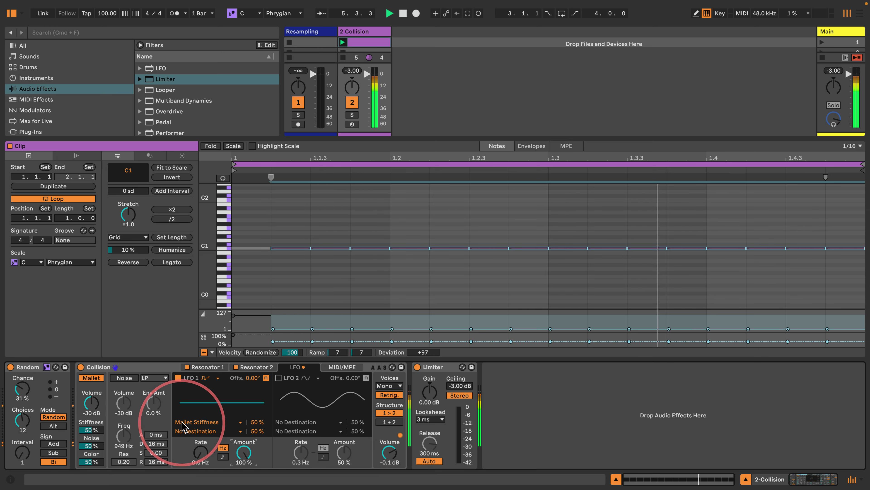
# Try adjusting the mallet's Noise amount and turn on Collision's Noise section
pyautogui.moveTo(91, 446)
pyautogui.mouseDown()
pyautogui.moveTo(92, 435)
pyautogui.moveTo(91, 453)
pyautogui.mouseUp()
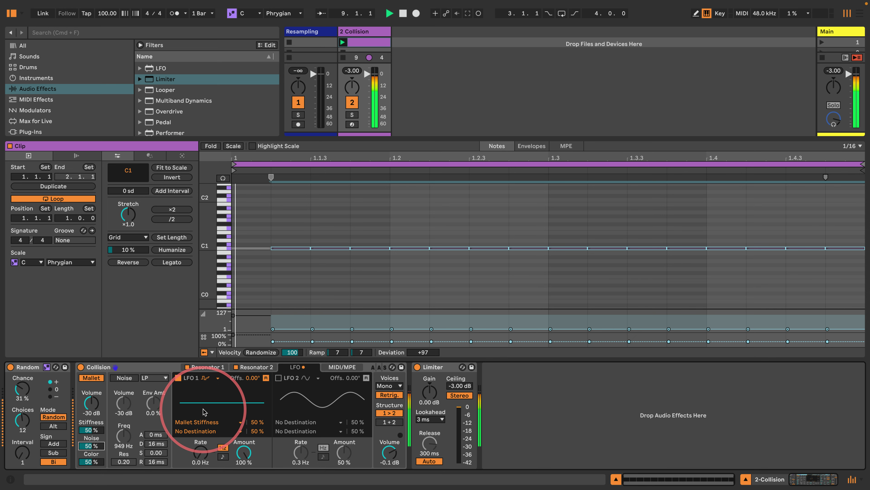
pyautogui.click(121, 378)
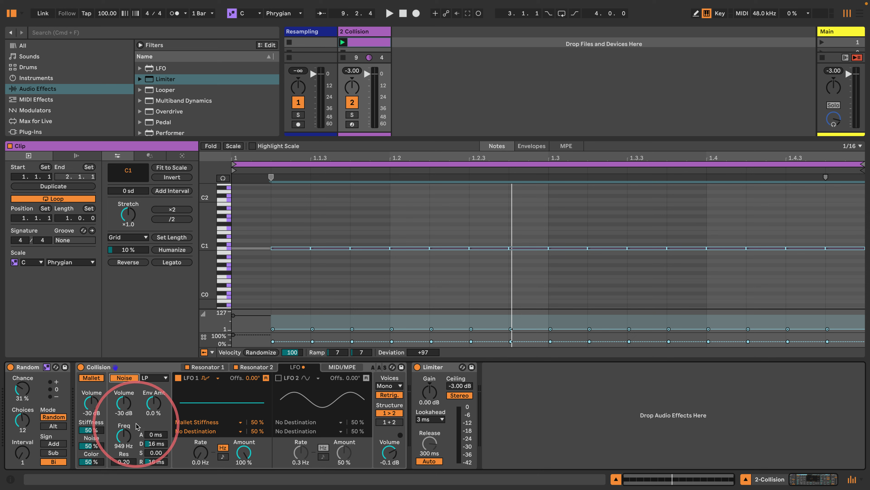
# Turn on LFO 2 with the stepped random waveform, route it to Noise Freq at a 0.0 Hz Rate, and audition it
pyautogui.press('space')
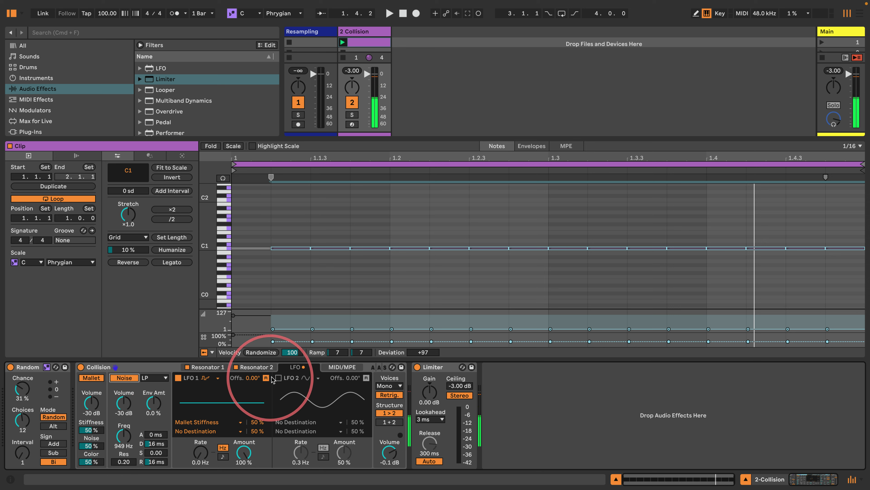
pyautogui.click(306, 378)
pyautogui.click(306, 420)
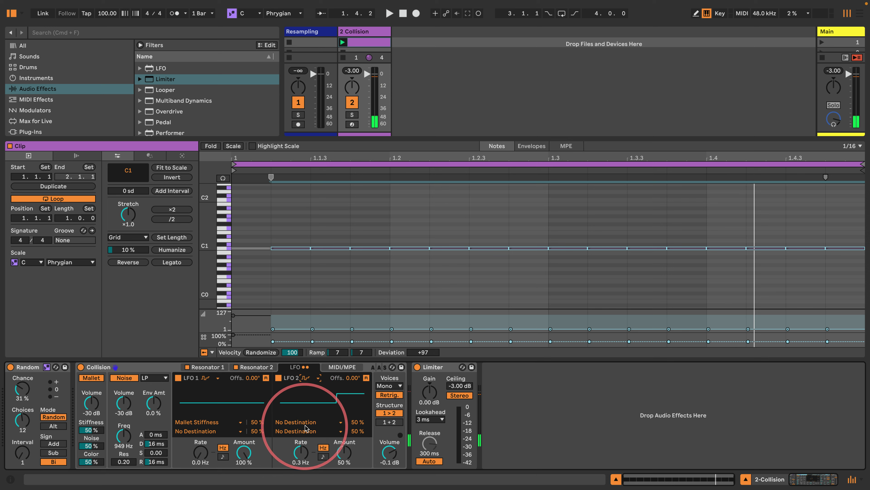
pyautogui.click(292, 421)
pyautogui.click(291, 294)
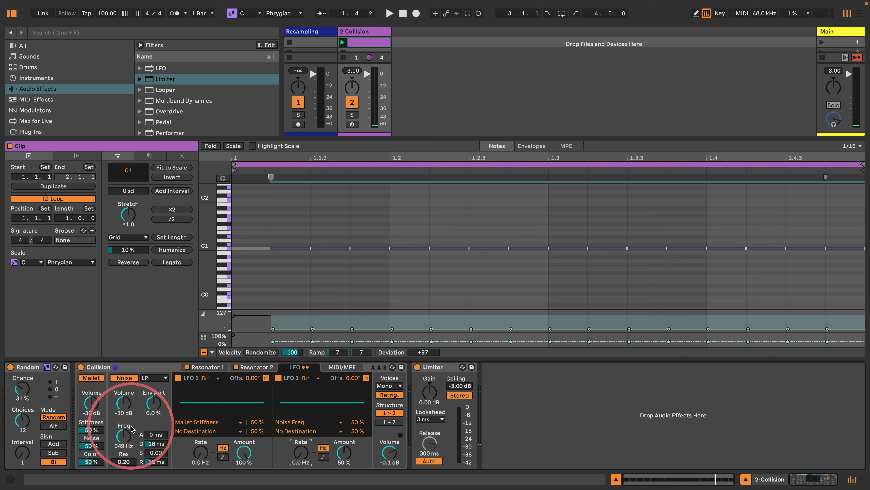
pyautogui.press('space')
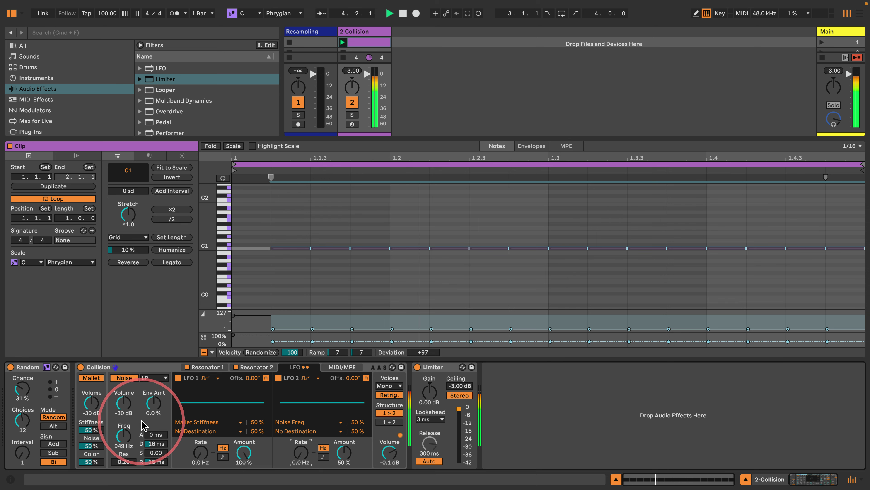
pyautogui.press('space')
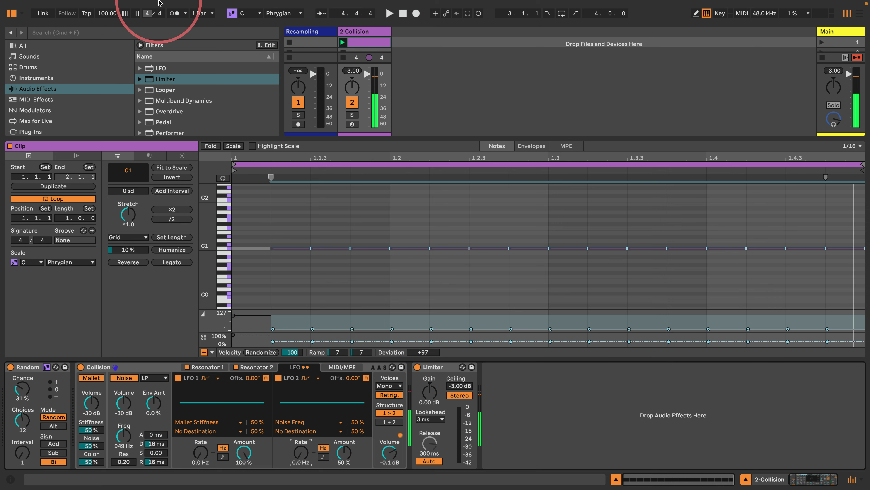
# Set the song tempo to 140 BPM and play the sequence
pyautogui.click(106, 14)
pyautogui.write('140')
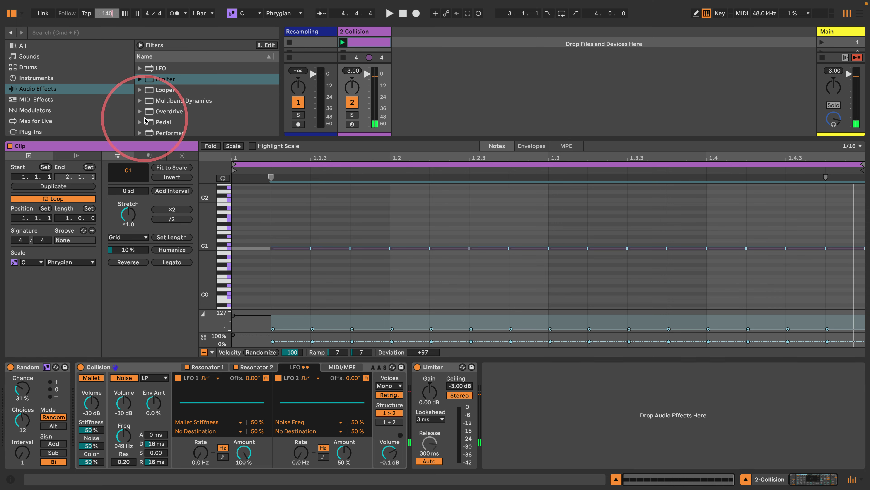
pyautogui.press('Return')
pyautogui.press('space')
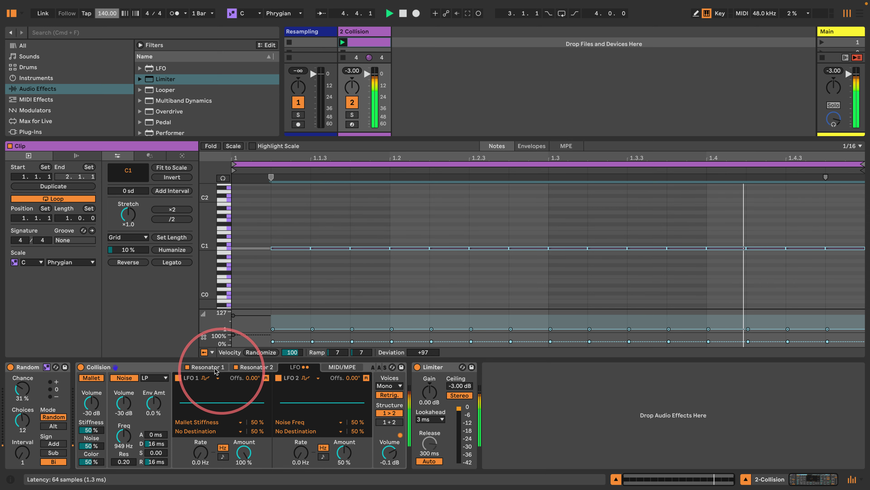
# Set Resonator 1's Decay to 268 ms and Radius to 37%, and Resonator 2's Decay to 676 ms and Radius to 35%
pyautogui.click(206, 367)
pyautogui.moveTo(228, 410); pyautogui.dragTo(202, 407)
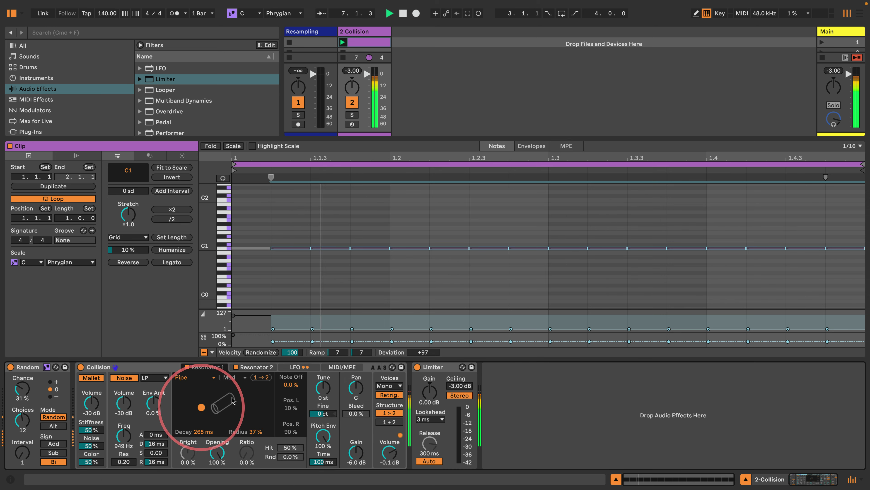
pyautogui.click(253, 367)
pyautogui.moveTo(202, 407); pyautogui.dragTo(214, 409)
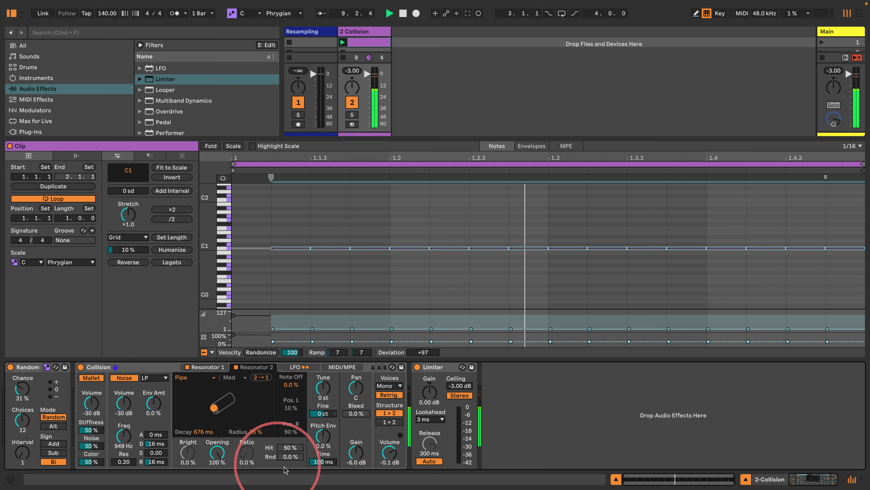
# Set Resonator 2's Pitch Env to 100% and its Time to 11 ms, and return to the Resonator 1 settings
pyautogui.moveTo(323, 436); pyautogui.dragTo(322, 411)
pyautogui.moveTo(322, 461)
pyautogui.mouseDown()
pyautogui.moveTo(311, 468)
pyautogui.moveTo(321, 459)
pyautogui.mouseUp()
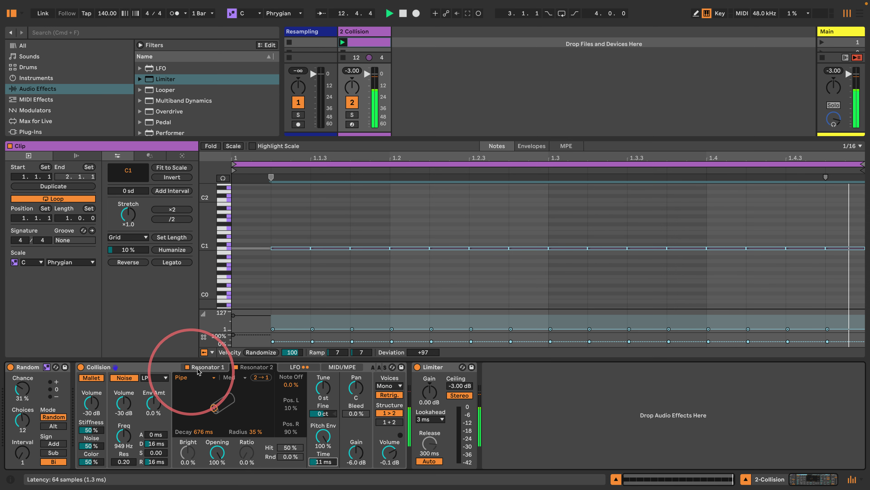
pyautogui.click(205, 367)
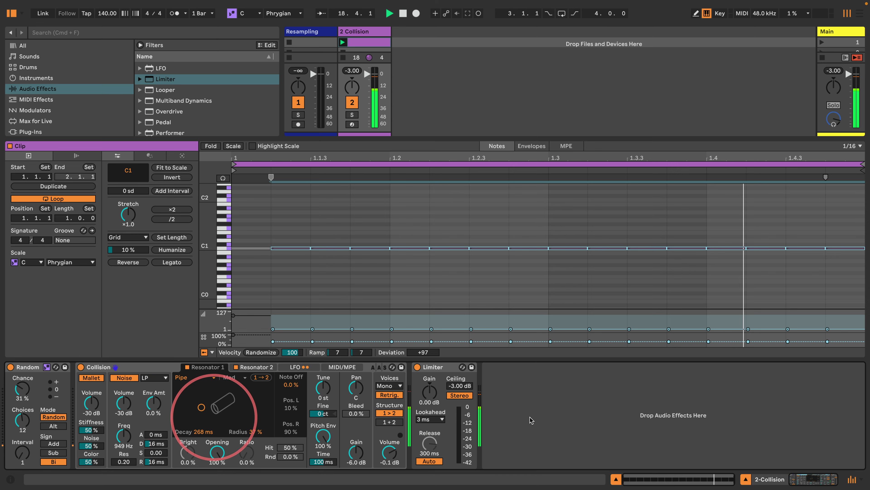
# Hide the clip editor and insert Roar between Collision and the Limiter
pyautogui.click(616, 479)
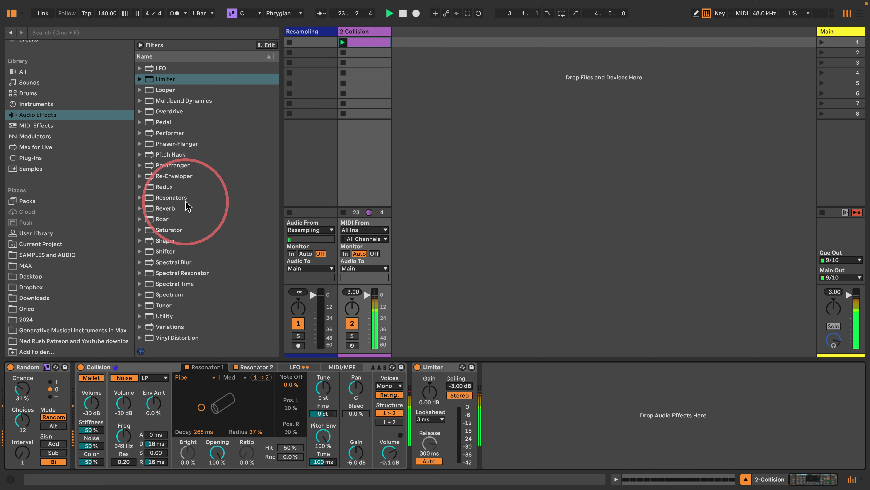
pyautogui.scroll(-1, 187, 206)
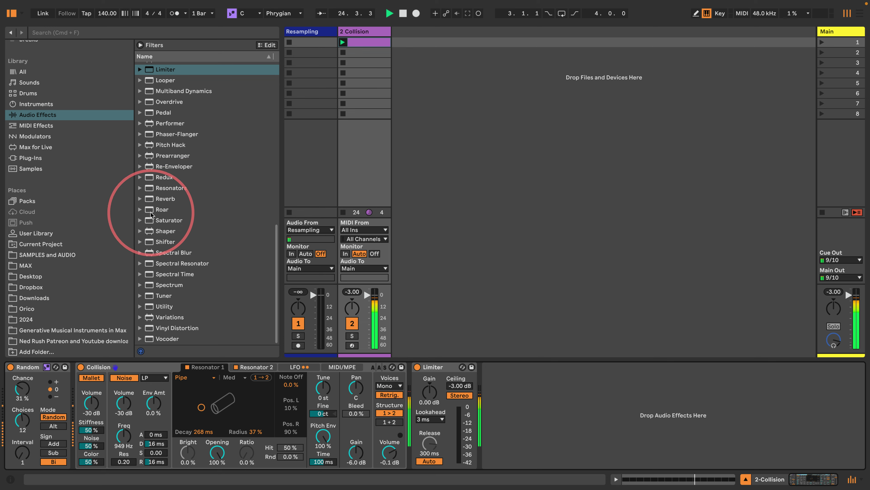
pyautogui.moveTo(187, 209); pyautogui.dragTo(411, 419)
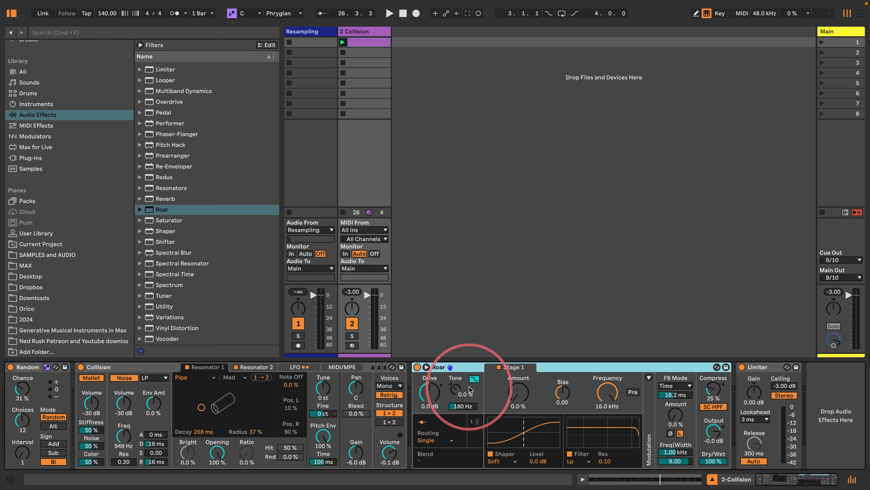
# Set Roar's Drive to 9.5 dB, Compress to 78%, Amount to 9.5% and Bias to 0.56, and audition the sound
pyautogui.press('space')
pyautogui.moveTo(416, 395); pyautogui.dragTo(432, 380)
pyautogui.moveTo(714, 391); pyautogui.dragTo(715, 369)
pyautogui.moveTo(520, 397)
pyautogui.mouseDown()
pyautogui.moveTo(519, 385)
pyautogui.moveTo(562, 390)
pyautogui.mouseUp()
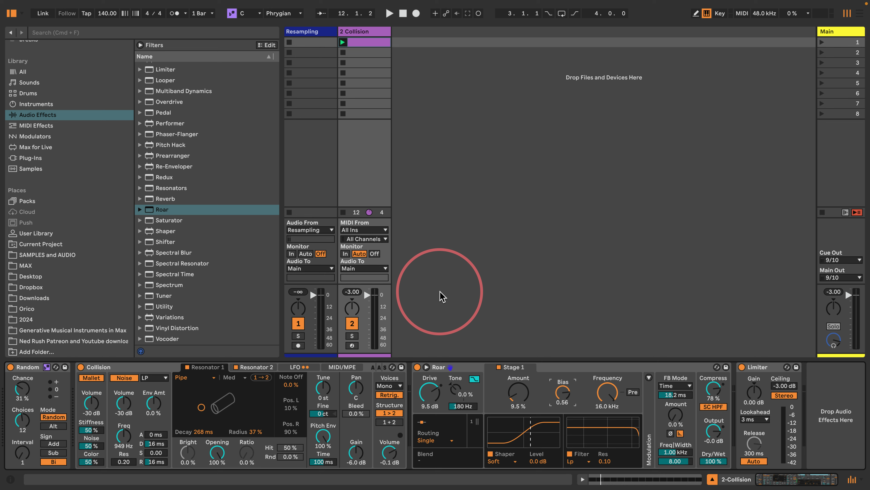
pyautogui.press('space')
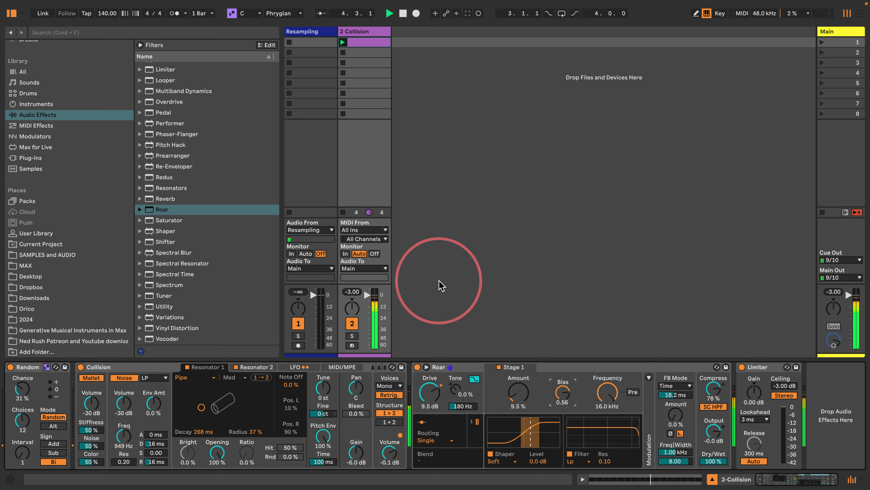
# Switch Roar's Routing to Multi Band and set the High band to an Hp filter at 2.11 kHz with 34% Amount
pyautogui.click(442, 441)
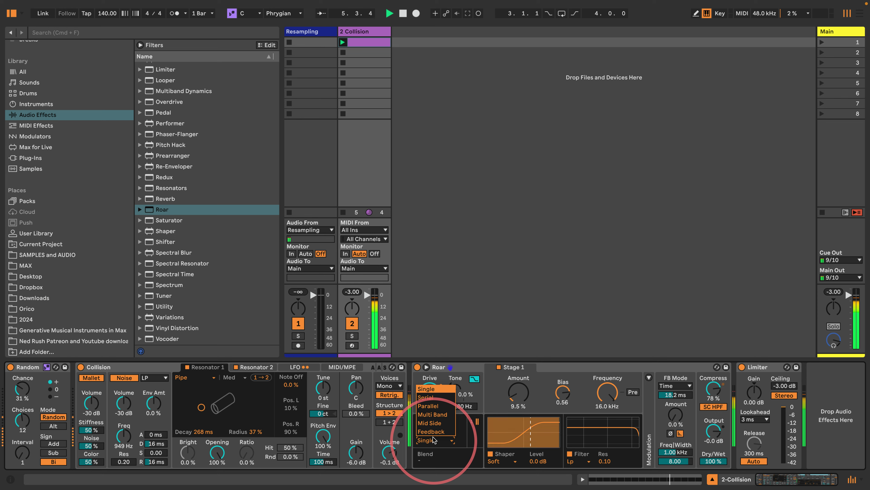
pyautogui.click(433, 415)
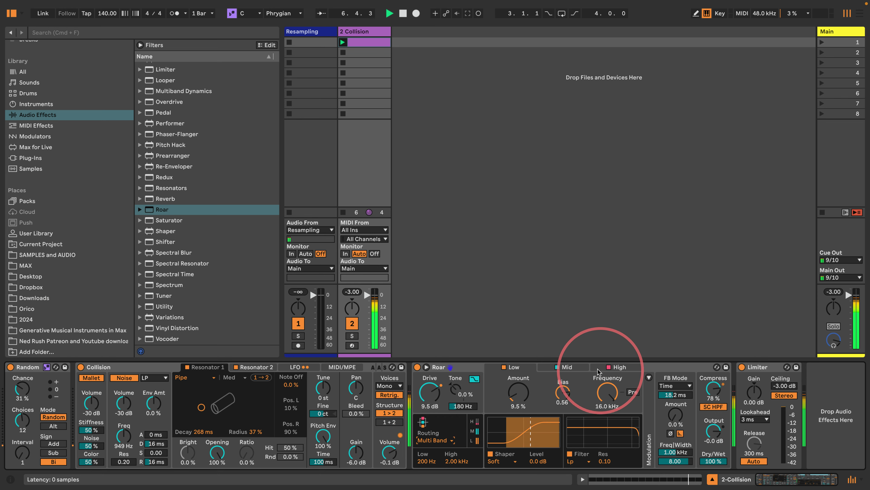
pyautogui.click(578, 461)
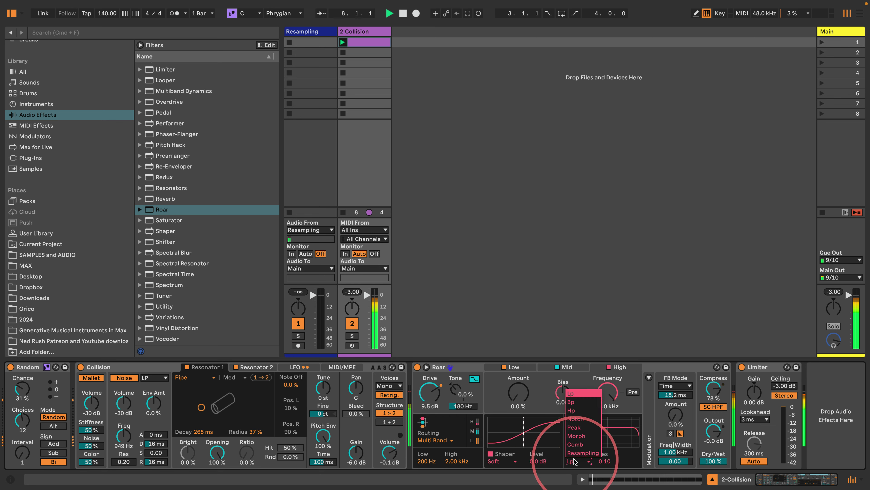
pyautogui.click(582, 416)
pyautogui.moveTo(607, 392); pyautogui.dragTo(606, 413)
pyautogui.moveTo(518, 393)
pyautogui.mouseDown()
pyautogui.moveTo(519, 381)
pyautogui.moveTo(520, 401)
pyautogui.mouseUp()
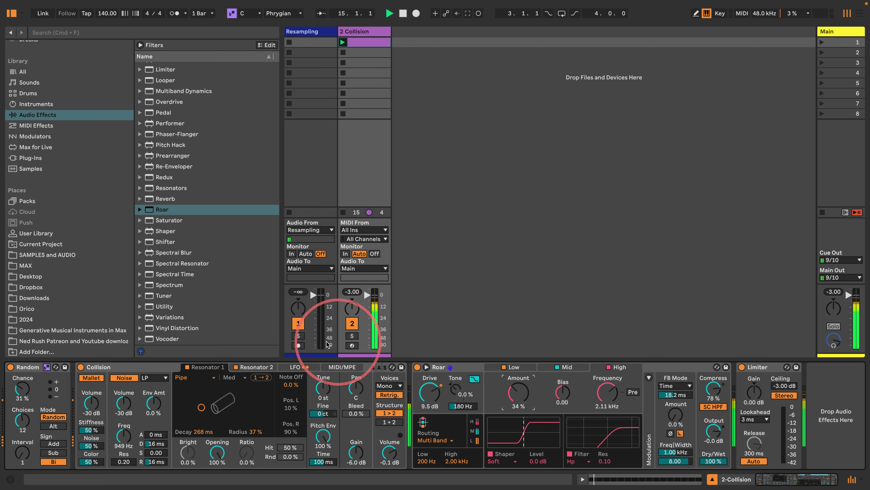
# Arm the Resampling track, record the sequence into its first slot, and stop the recording
pyautogui.click(298, 345)
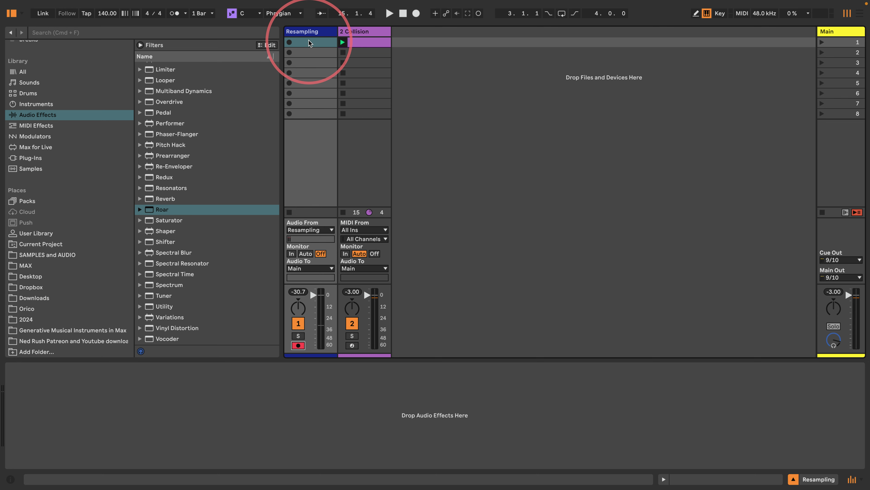
pyautogui.click(313, 45)
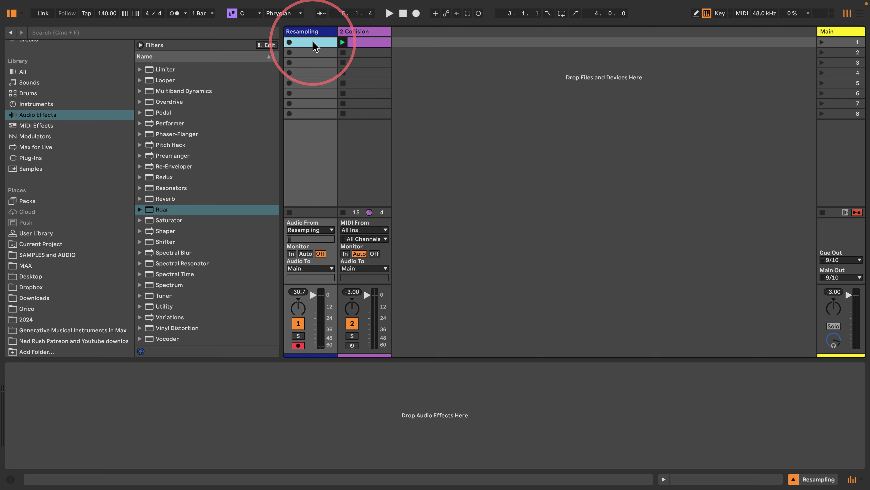
pyautogui.click(290, 42)
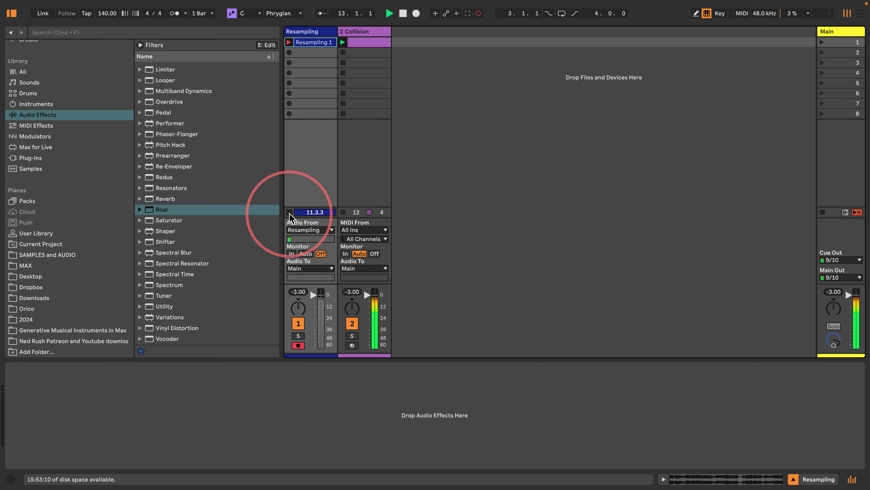
pyautogui.click(174, 13)
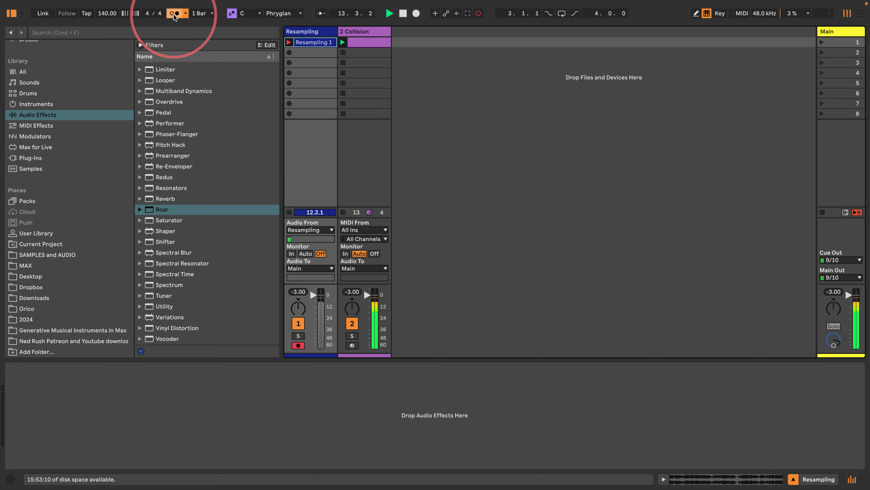
pyautogui.click(288, 212)
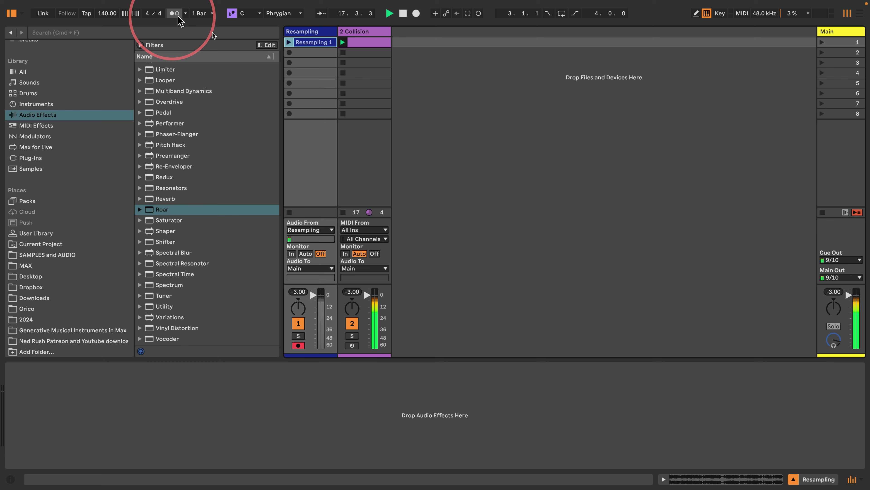
# Duplicate the Resampling track with its recording and launch the duplicated clip
pyautogui.click(367, 33)
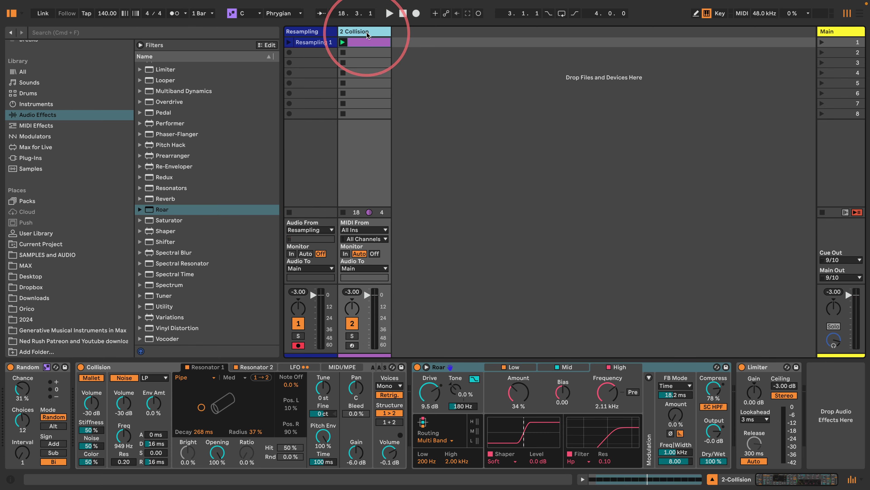
pyautogui.click(315, 30)
pyautogui.press('super+d')
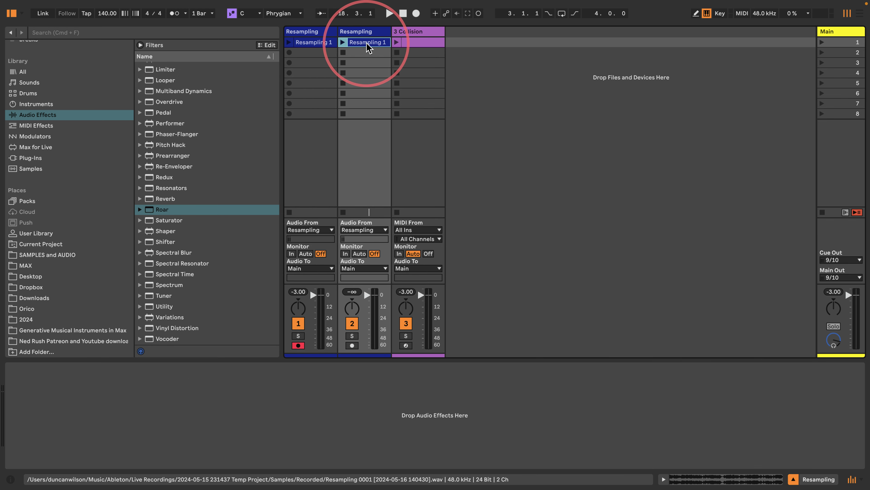
pyautogui.click(343, 42)
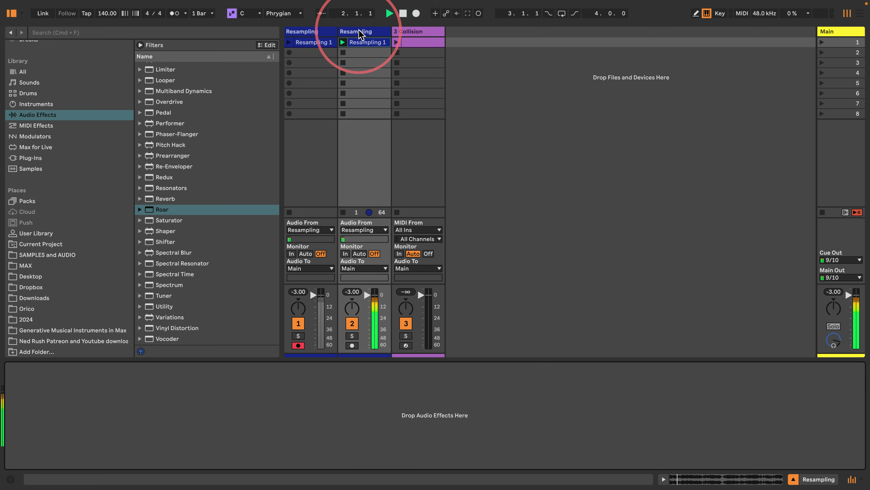
# Open the duplicated Resampling clip in a shorter clip editor, reverse its sample, and play it
pyautogui.click(360, 44)
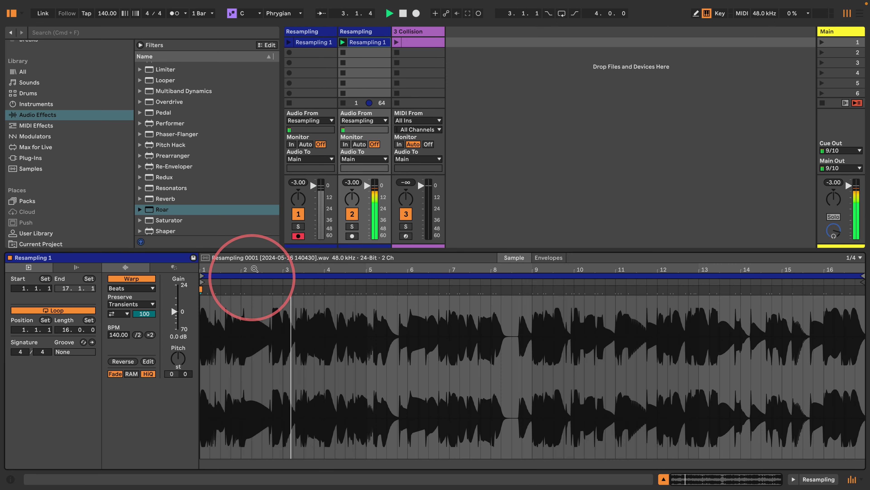
pyautogui.moveTo(249, 250); pyautogui.dragTo(248, 350)
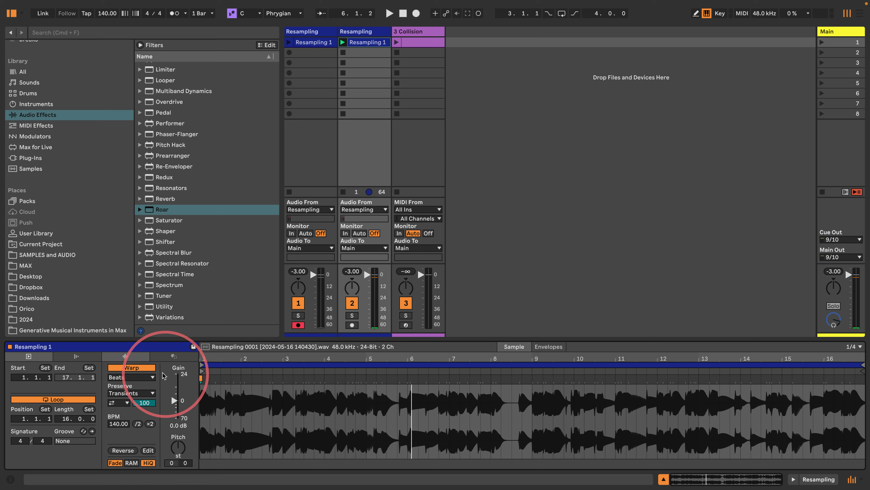
pyautogui.click(122, 451)
pyautogui.press('space')
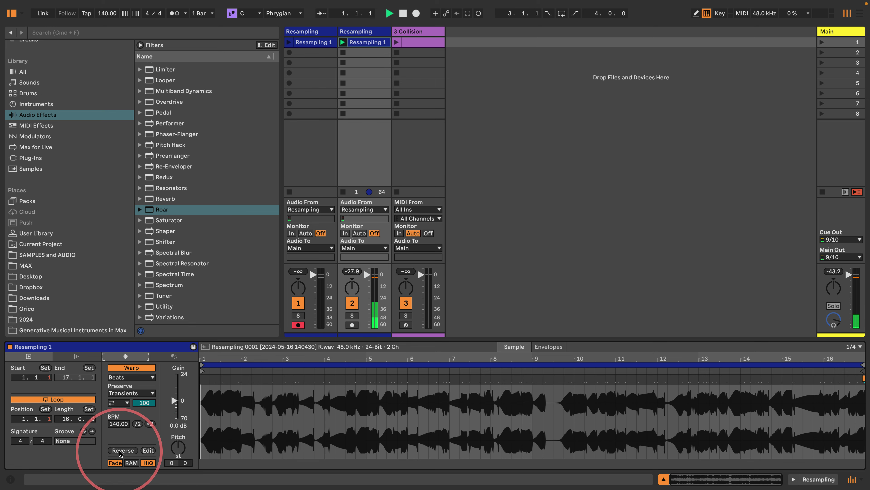
# Turn off transient looping in the clip's Beats warp mode, set the transient envelope to 18, and audition it
pyautogui.click(121, 405)
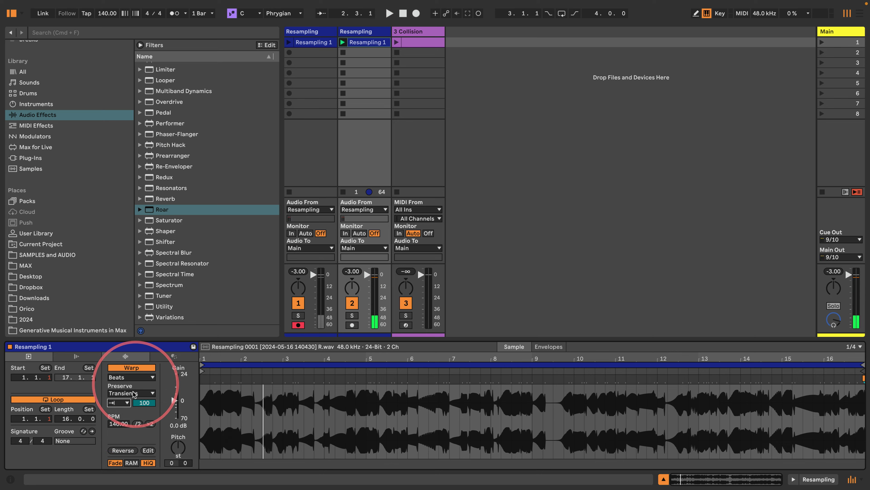
pyautogui.click(119, 370)
pyautogui.moveTo(144, 404); pyautogui.dragTo(144, 428)
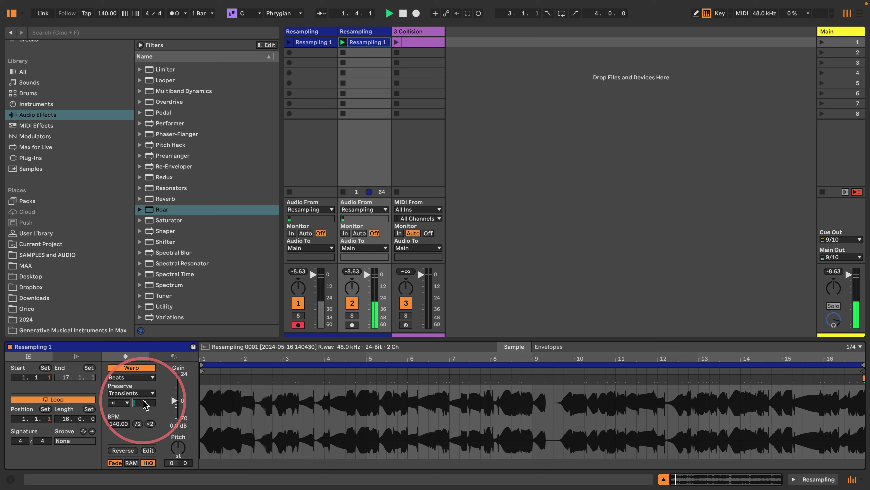
pyautogui.moveTo(143, 405); pyautogui.dragTo(143, 398)
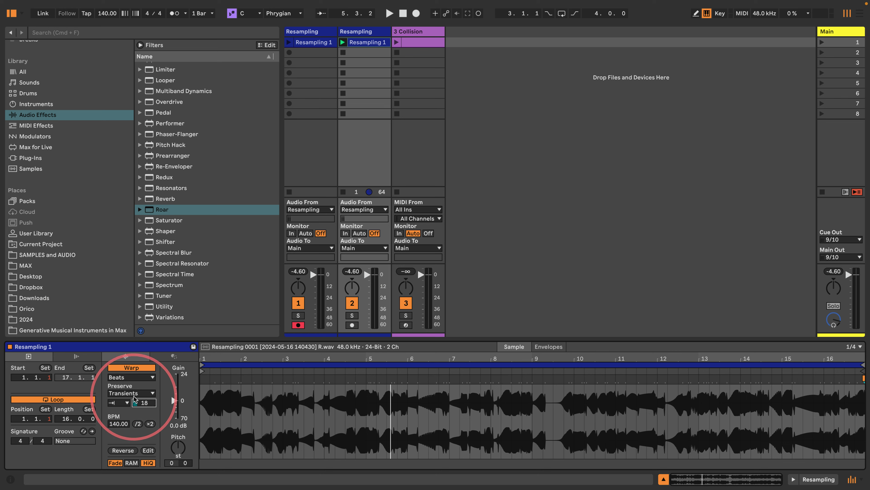
pyautogui.press('space')
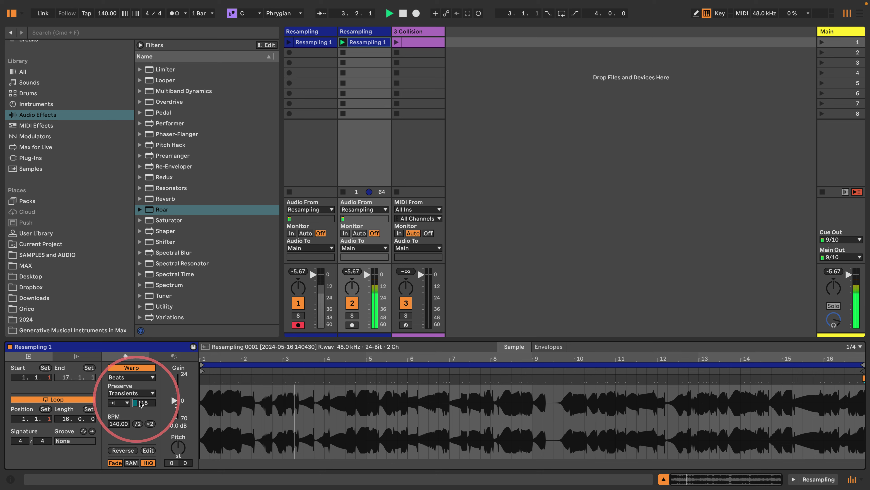
# Set the reversed clip's transient envelope to 24 and stop playback
pyautogui.moveTo(139, 403); pyautogui.dragTo(141, 403)
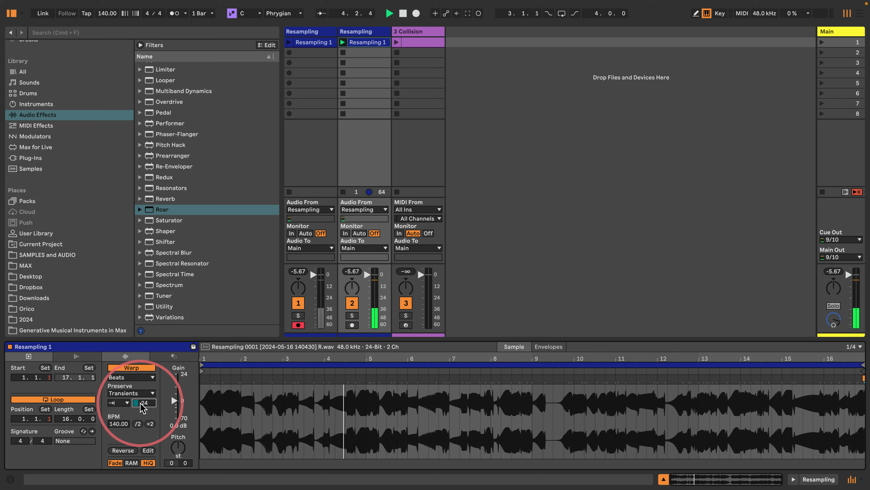
pyautogui.press('space')
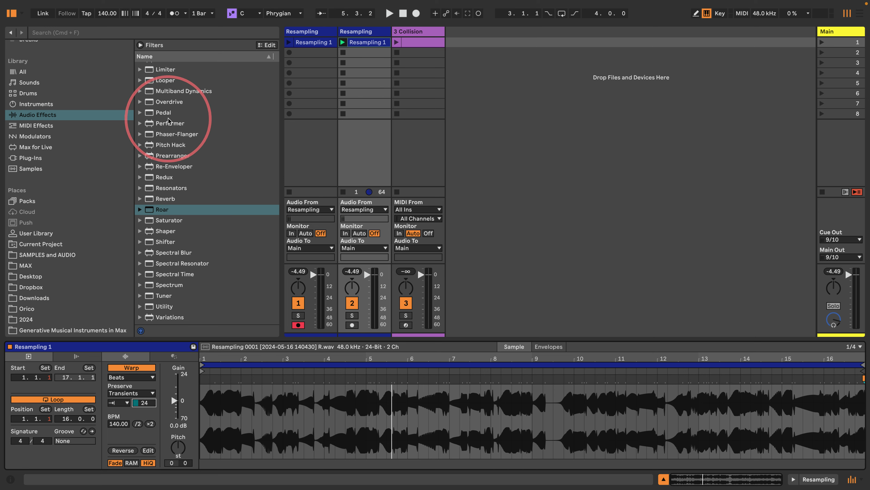
# Add Reverb to the duplicated Resampling track, start playback, and set the reverb's decay to 3.97 s
pyautogui.scroll(-2, 199, 143)
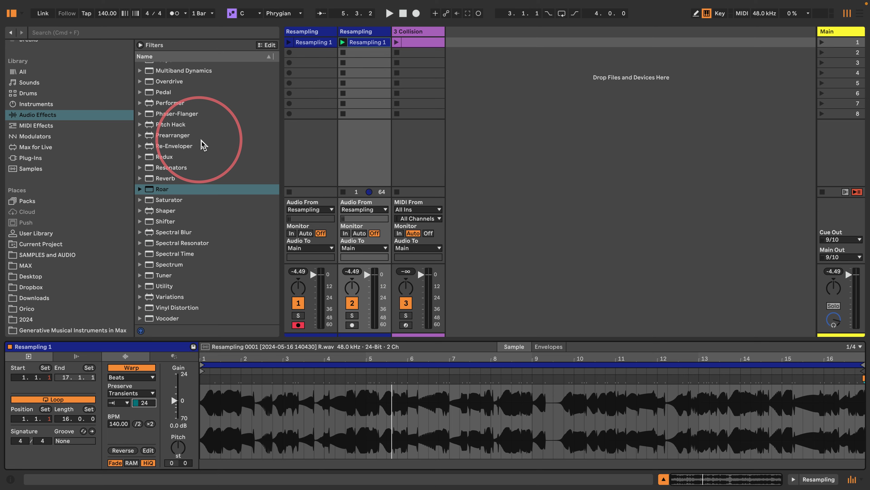
pyautogui.moveTo(148, 180); pyautogui.dragTo(371, 33)
pyautogui.press('space')
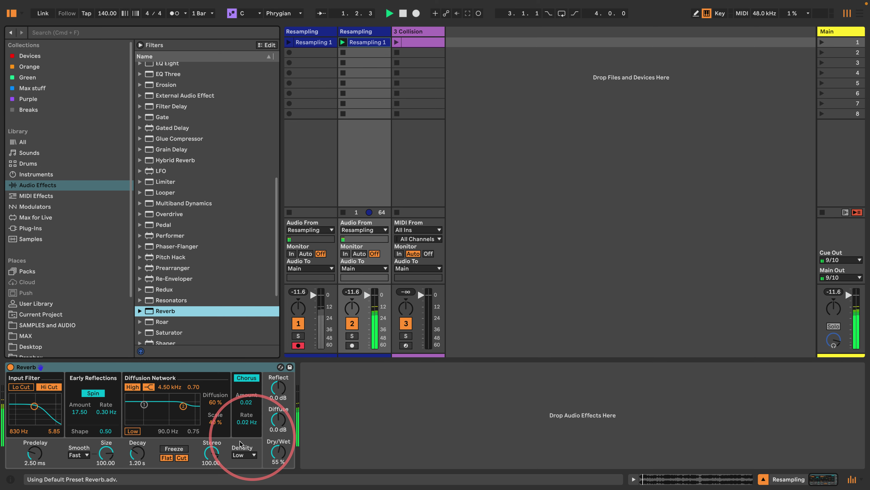
pyautogui.moveTo(130, 461); pyautogui.dragTo(133, 456)
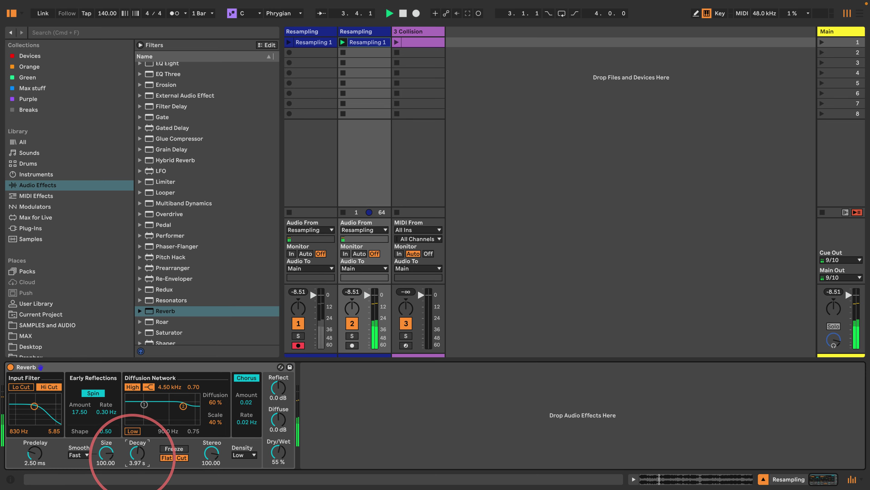
# Insert Auto Filter before the Reverb as a high-pass filter and set its frequency to 190 Hz
pyautogui.scroll(10, 168, 110)
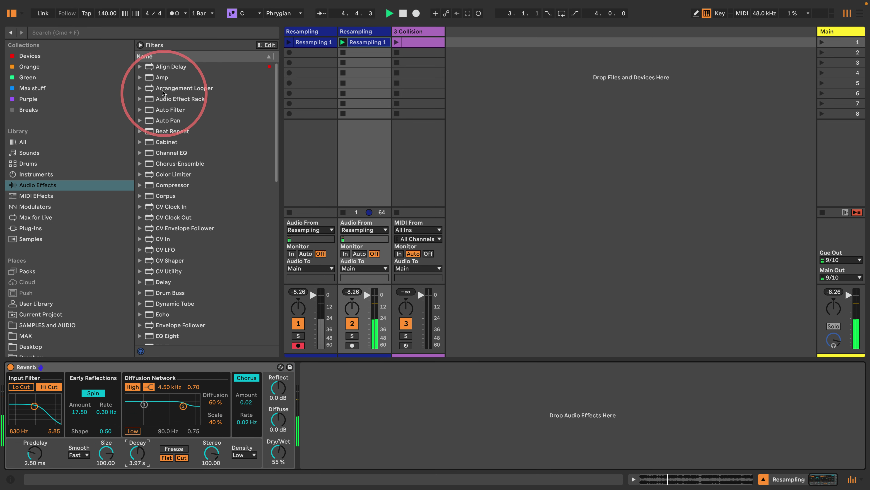
pyautogui.moveTo(170, 110); pyautogui.dragTo(9, 400)
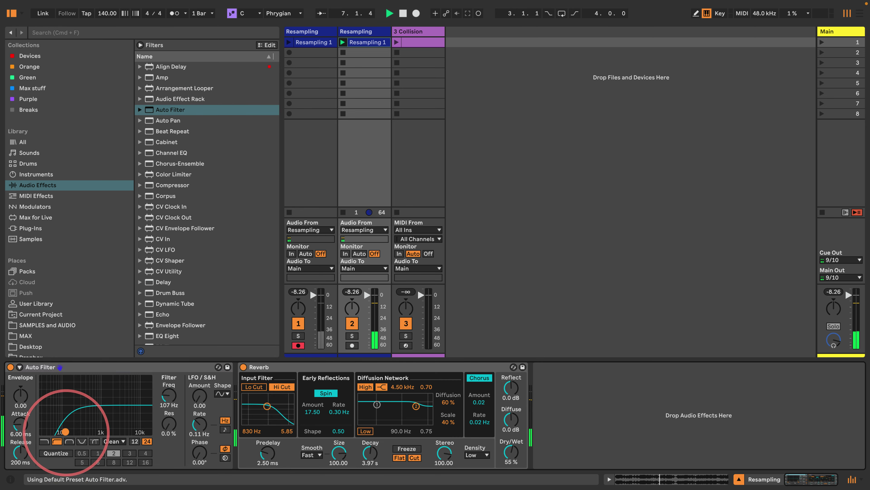
pyautogui.moveTo(65, 431); pyautogui.dragTo(74, 431)
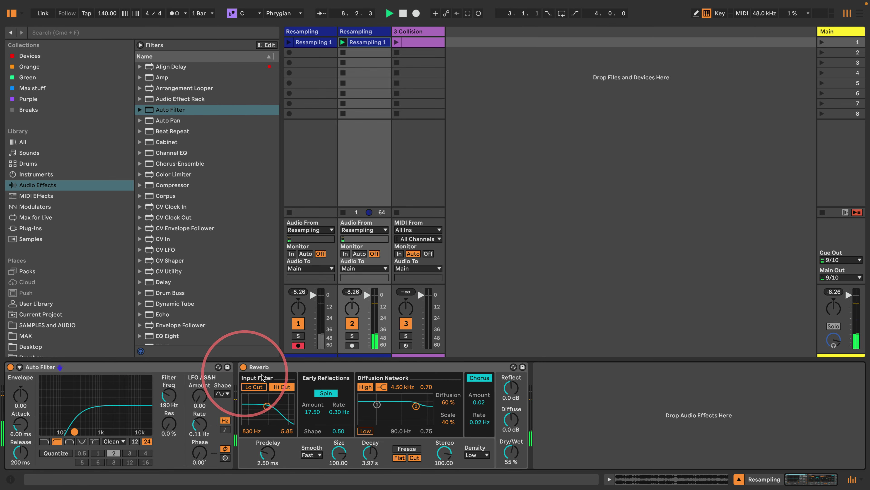
# Group the Auto Filter and Reverb into an Audio Effect Rack with its chain list and devices shown
pyautogui.click(296, 370)
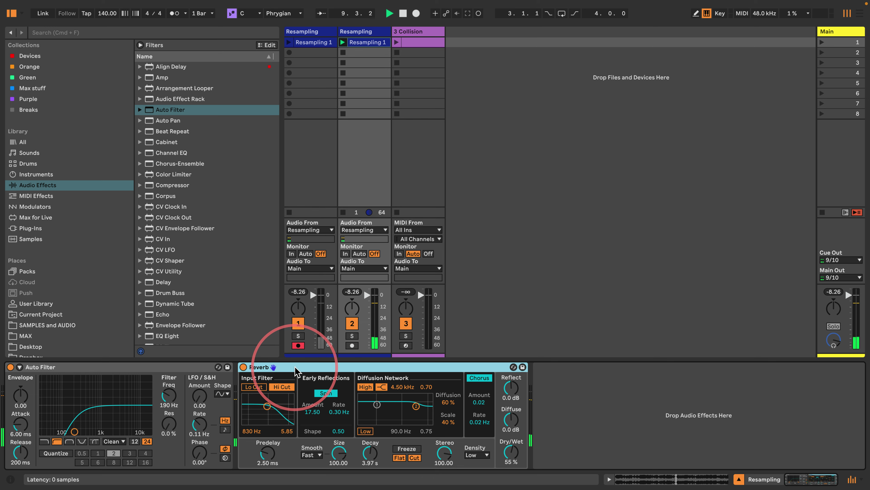
pyautogui.keyDown('shift'); pyautogui.click(150, 366); pyautogui.keyUp('shift')
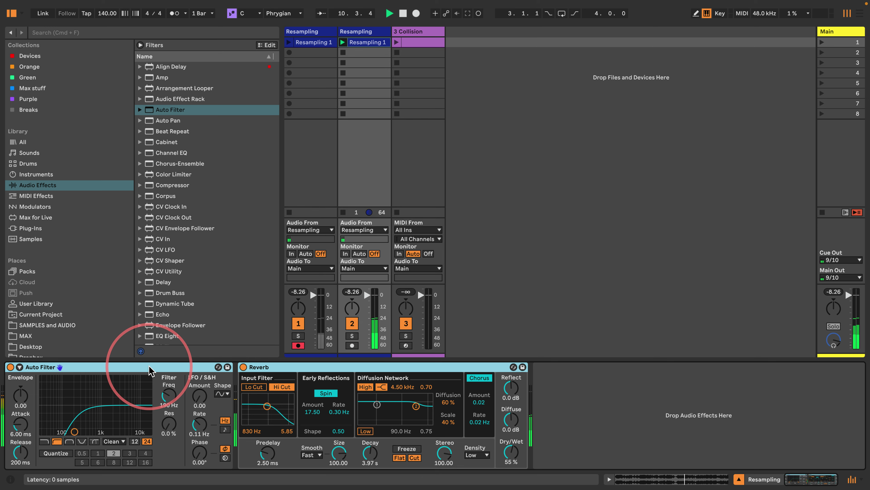
pyautogui.press('super+g')
pyautogui.click(11, 406)
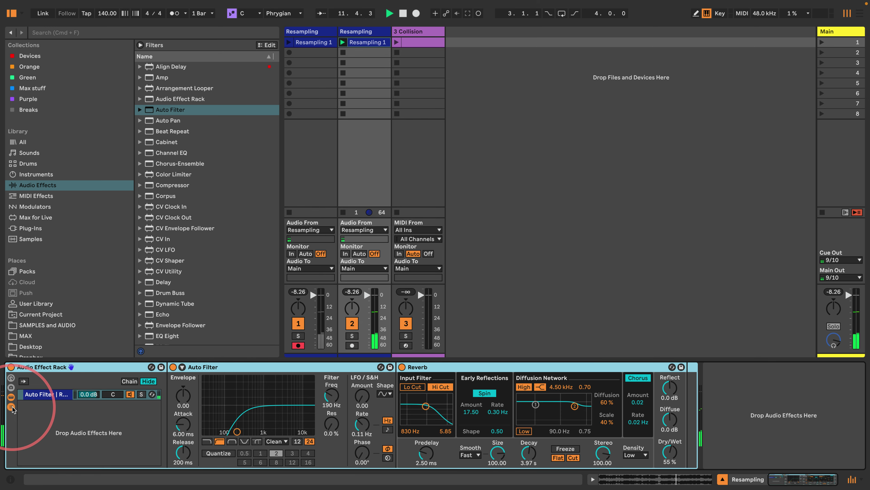
# Add Echo to the rack as a second parallel chain and solo that chain
pyautogui.click(47, 417)
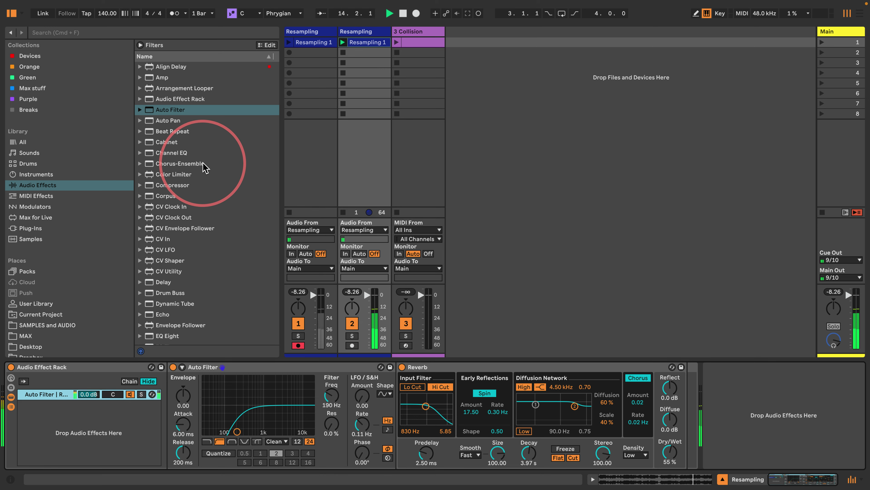
pyautogui.moveTo(147, 314); pyautogui.dragTo(68, 429)
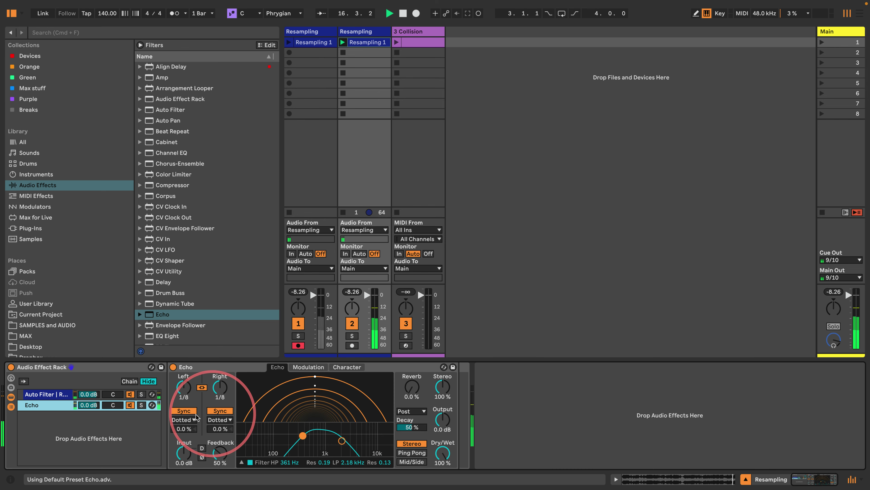
pyautogui.click(141, 405)
# Switch Echo's linked delay times to unsynced milliseconds, set them to 1.74 ms, and raise the feedback to 69%
pyautogui.click(225, 410)
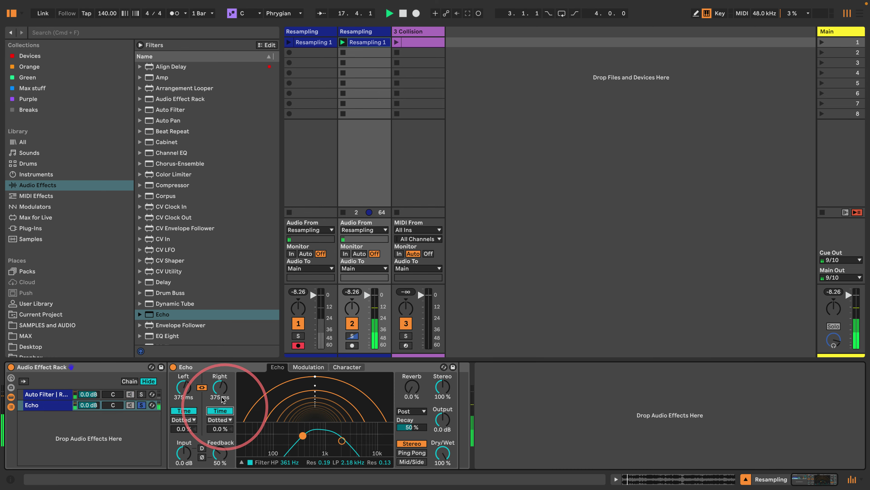
pyautogui.moveTo(219, 386); pyautogui.dragTo(219, 394)
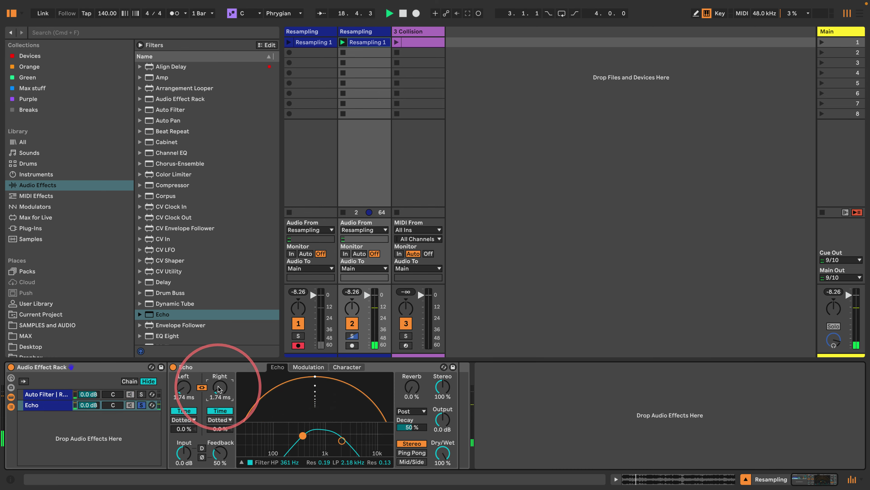
pyautogui.moveTo(220, 456); pyautogui.dragTo(219, 453)
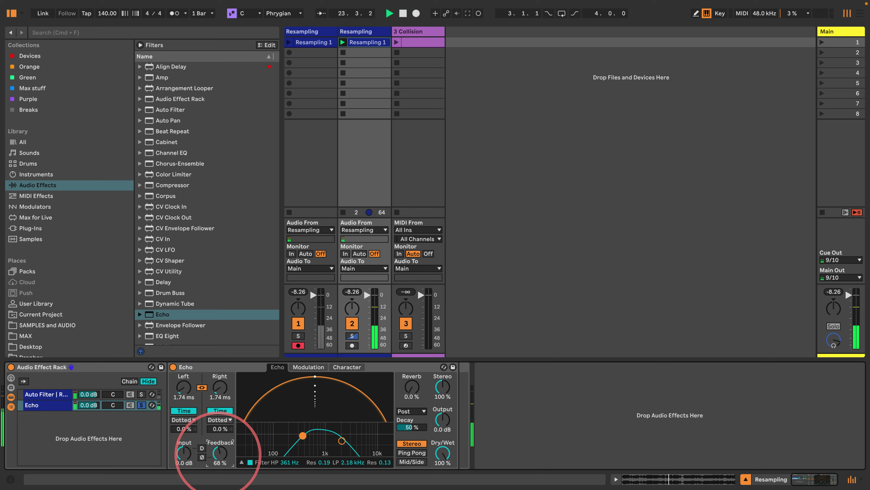
pyautogui.moveTo(219, 459); pyautogui.dragTo(220, 458)
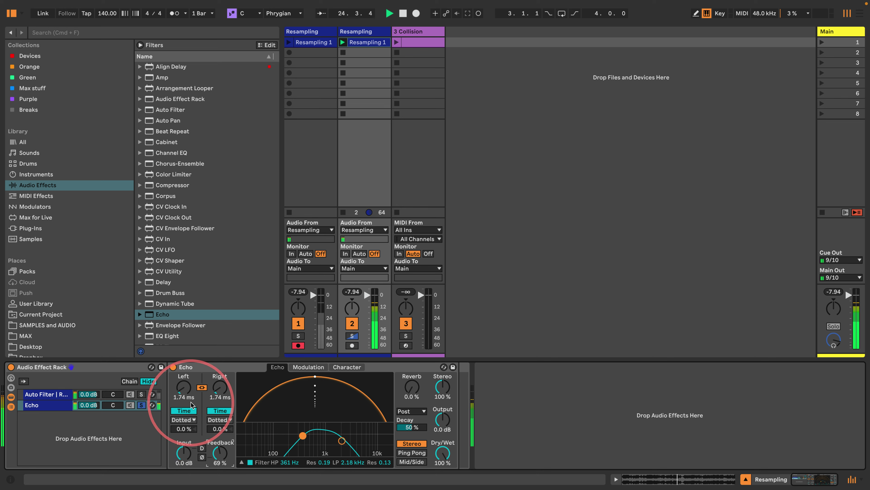
# Set Echo's modulation to the random waveform with phase 0°, rate 1/2, and delay modulation of 55%
pyautogui.click(313, 368)
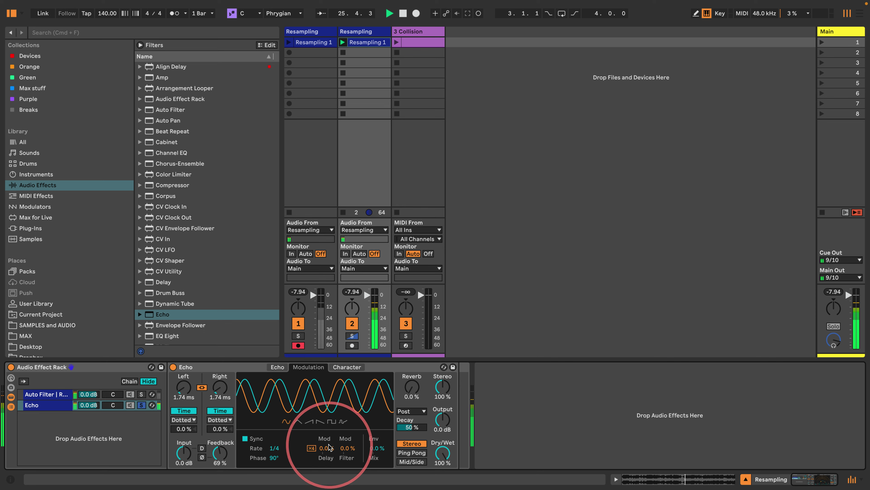
pyautogui.click(343, 421)
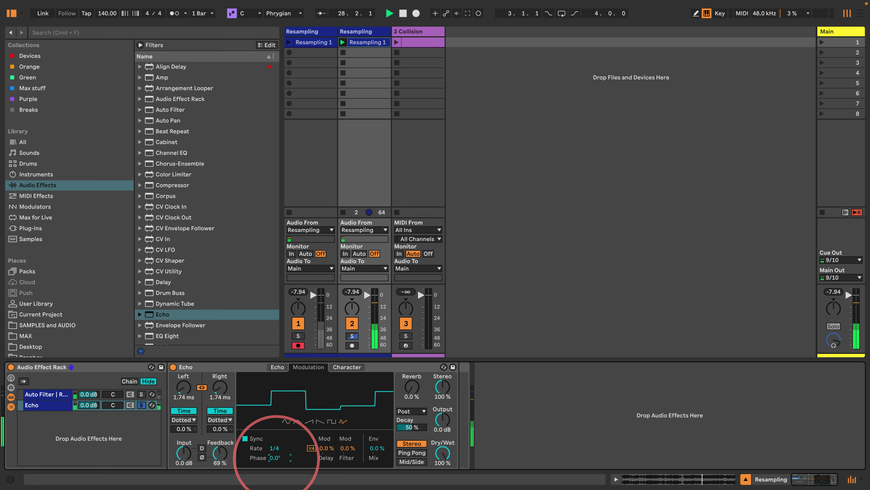
pyautogui.moveTo(274, 448); pyautogui.dragTo(274, 453)
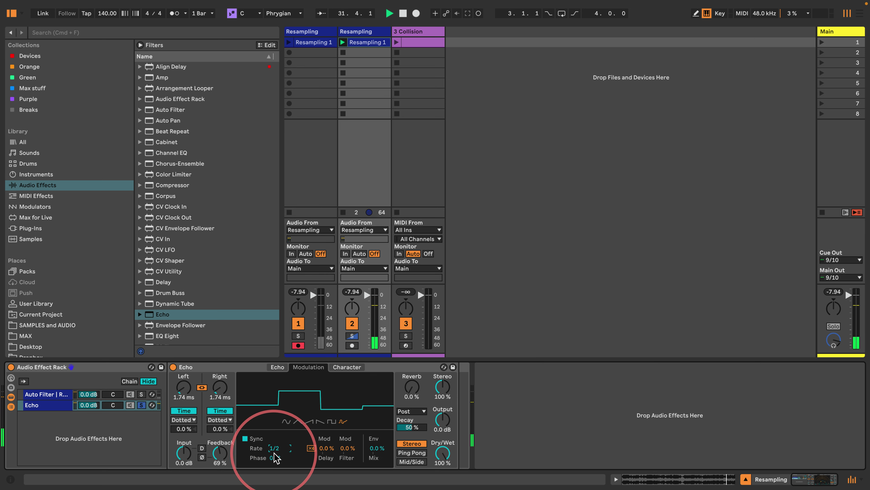
pyautogui.moveTo(325, 447); pyautogui.dragTo(326, 445)
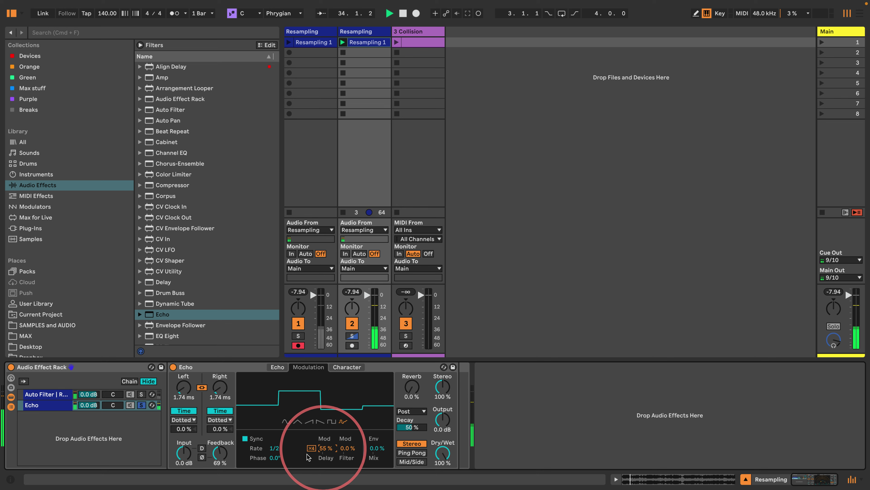
# Set Echo's linked delay times to 11.0 ms and adjust its modulation to rate 1 and 63% delay amount with x4 enabled
pyautogui.moveTo(220, 387); pyautogui.dragTo(220, 380)
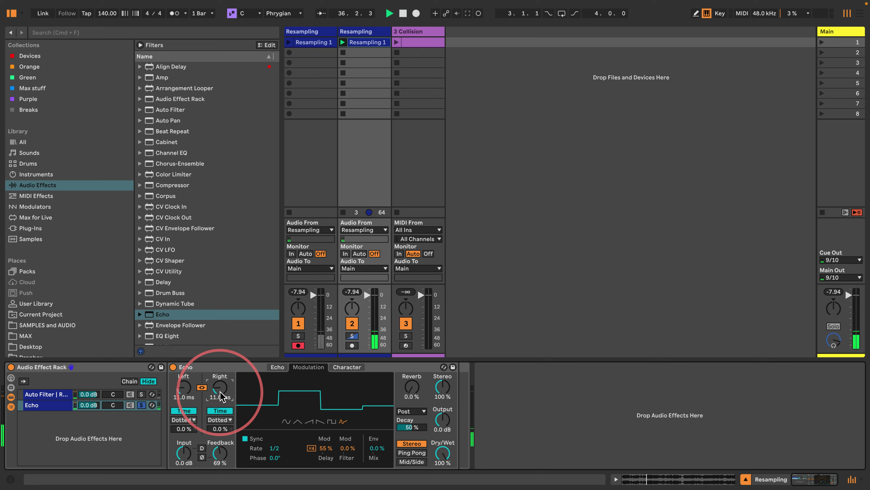
pyautogui.moveTo(324, 447); pyautogui.dragTo(273, 455)
pyautogui.click(310, 449)
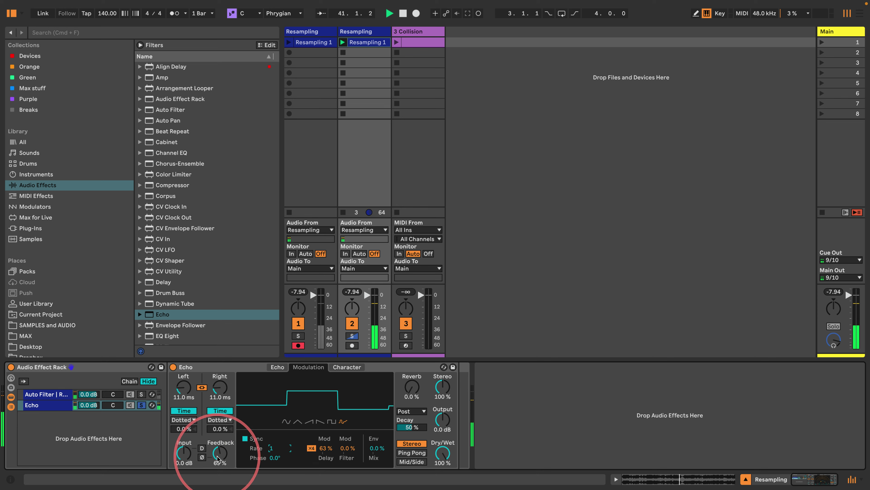
# Widen Echo's filter by setting the high-pass to 183 Hz and the low-pass to 4.19 kHz
pyautogui.click(277, 366)
pyautogui.moveTo(302, 435); pyautogui.dragTo(288, 435)
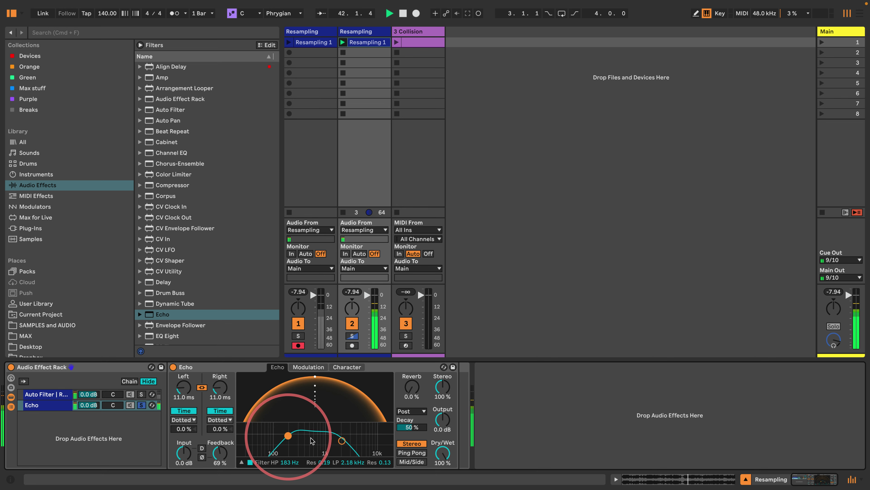
pyautogui.moveTo(342, 441); pyautogui.dragTo(357, 439)
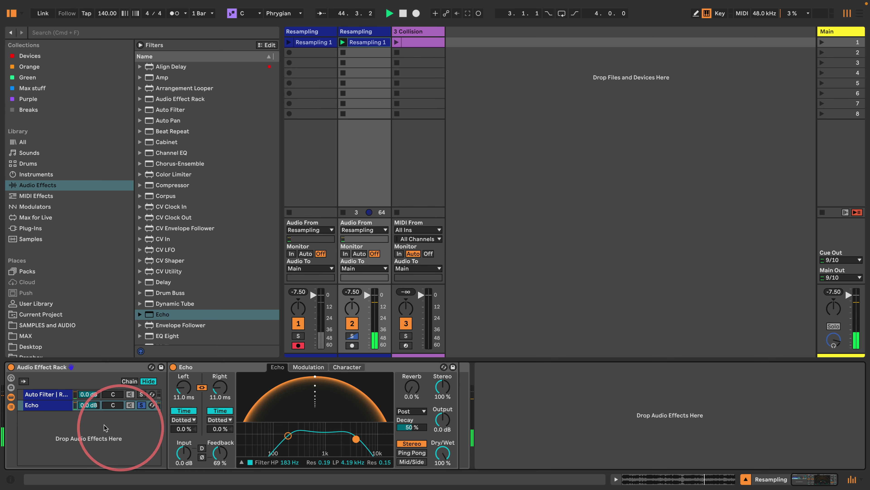
# Add Delay as a soloed third rack chain, with its filter at 14.0 kHz, width 6.54, and feedback 66%
pyautogui.click(65, 428)
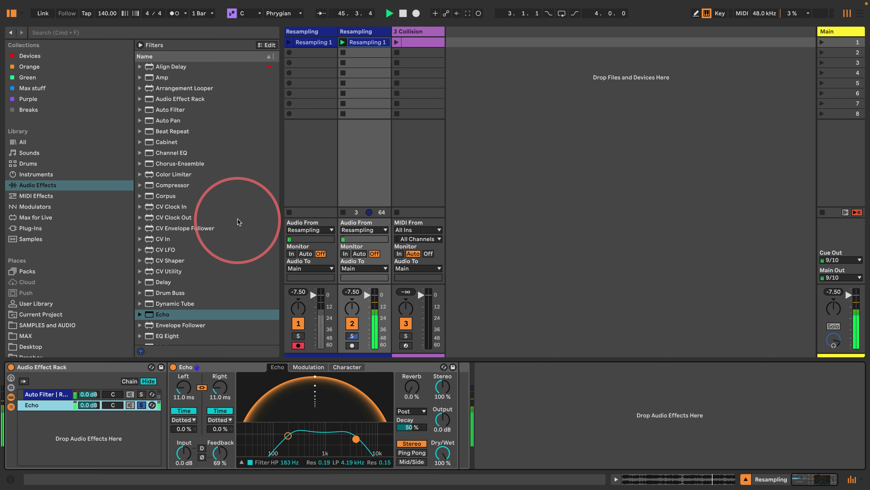
pyautogui.moveTo(163, 281); pyautogui.dragTo(45, 420)
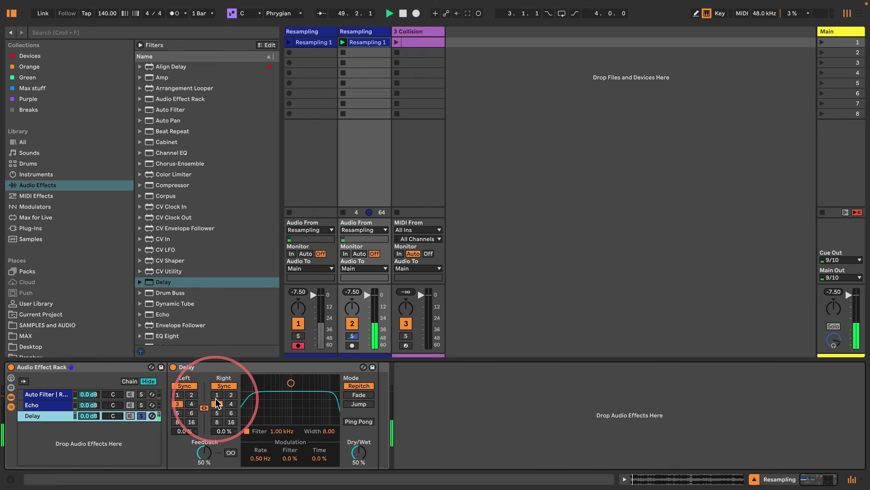
pyautogui.moveTo(291, 383); pyautogui.dragTo(332, 390)
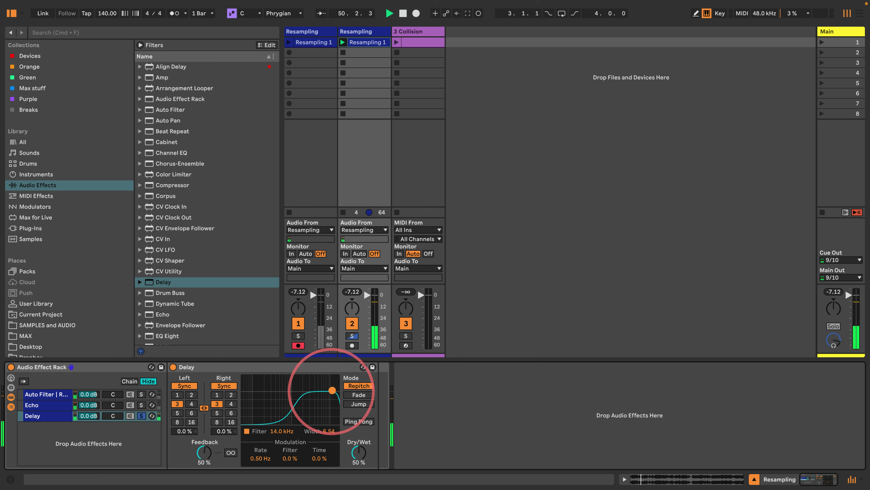
pyautogui.moveTo(204, 453); pyautogui.dragTo(210, 453)
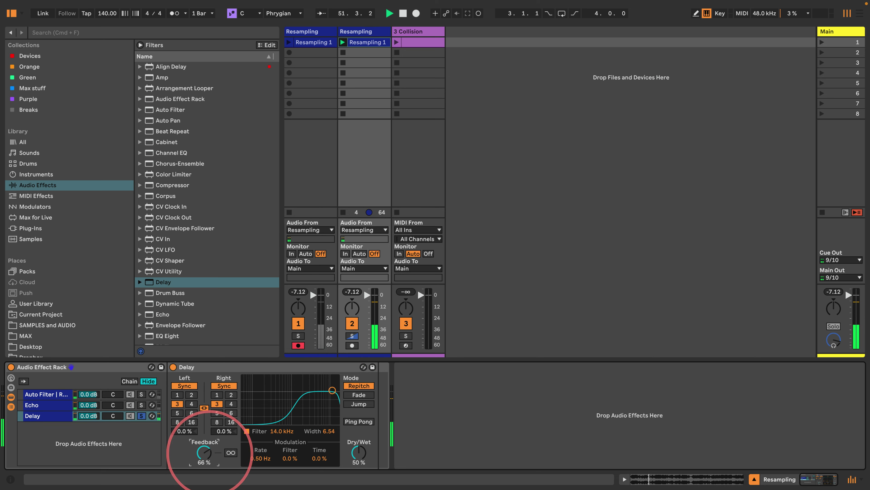
# Duplicate the Delay chain, solo the copy, and set both of its synced delay times to 1 sixteenth
pyautogui.click(38, 415)
pyautogui.press('super+d')
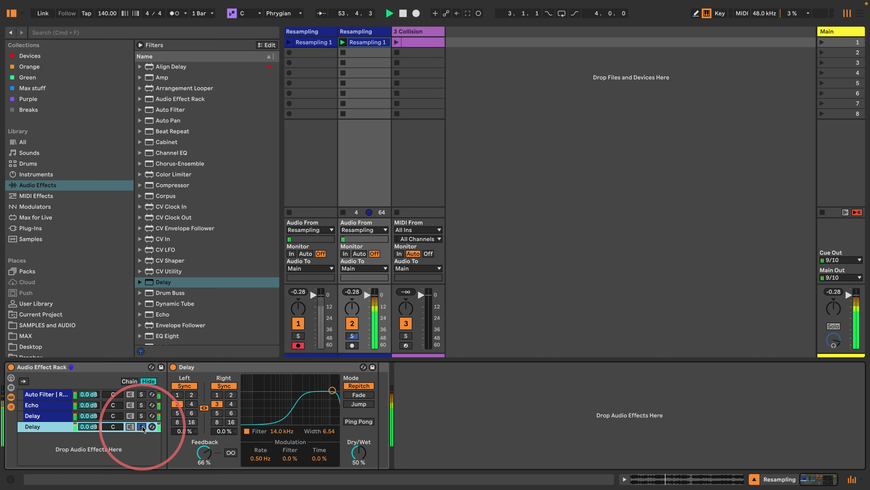
pyautogui.click(177, 394)
pyautogui.click(217, 395)
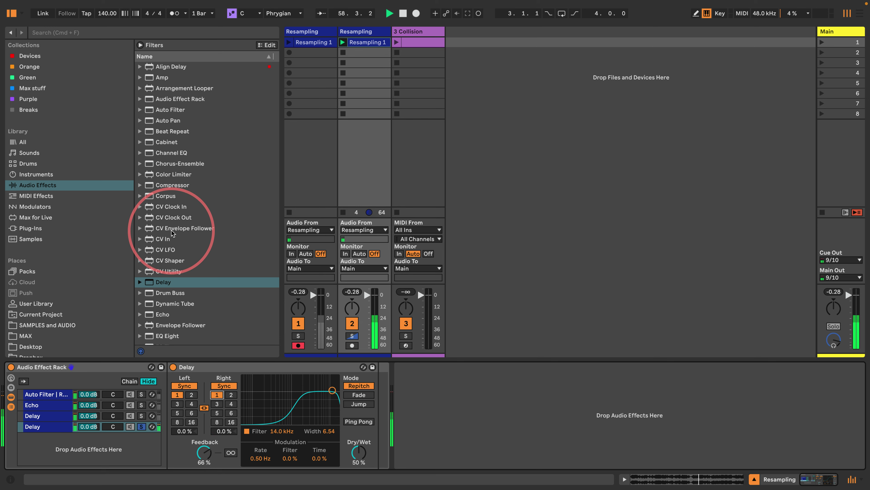
# Add Spectral Time to the rack as a fifth parallel chain and solo that chain
pyautogui.scroll(-5, 172, 234)
pyautogui.scroll(-10, 172, 233)
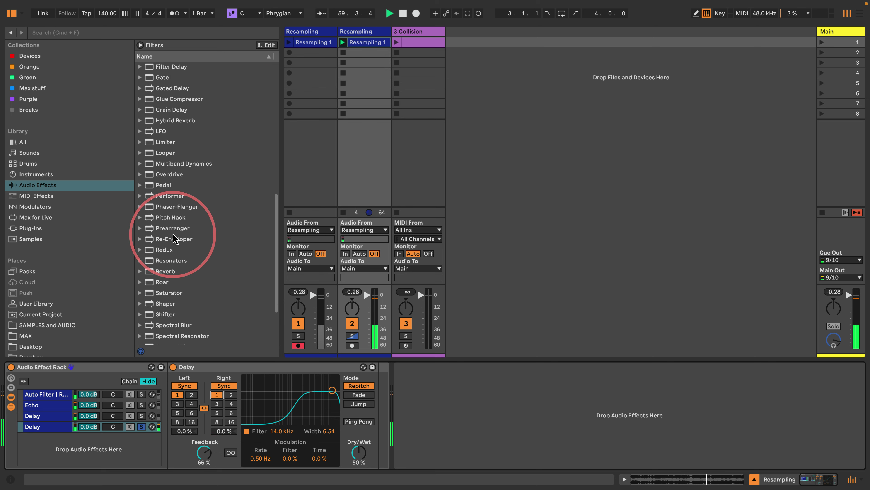
pyautogui.scroll(-2, 172, 236)
pyautogui.moveTo(150, 280); pyautogui.dragTo(62, 453)
pyautogui.click(171, 259)
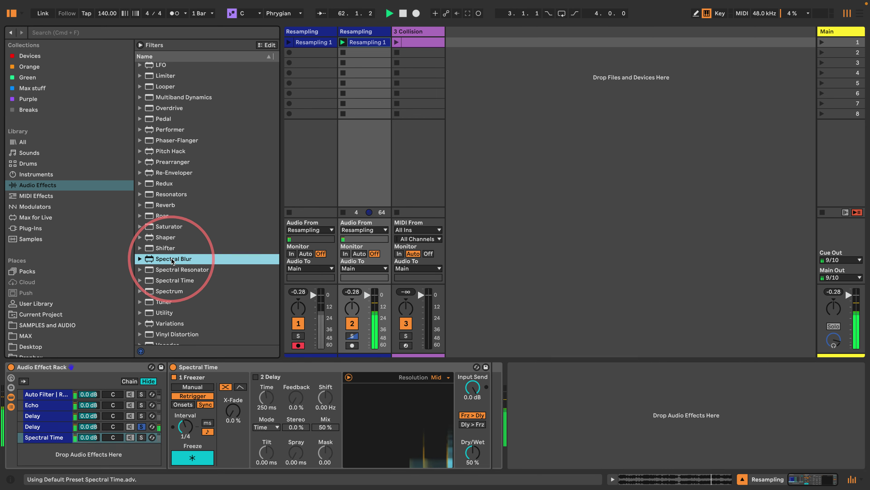
pyautogui.click(161, 280)
pyautogui.click(141, 437)
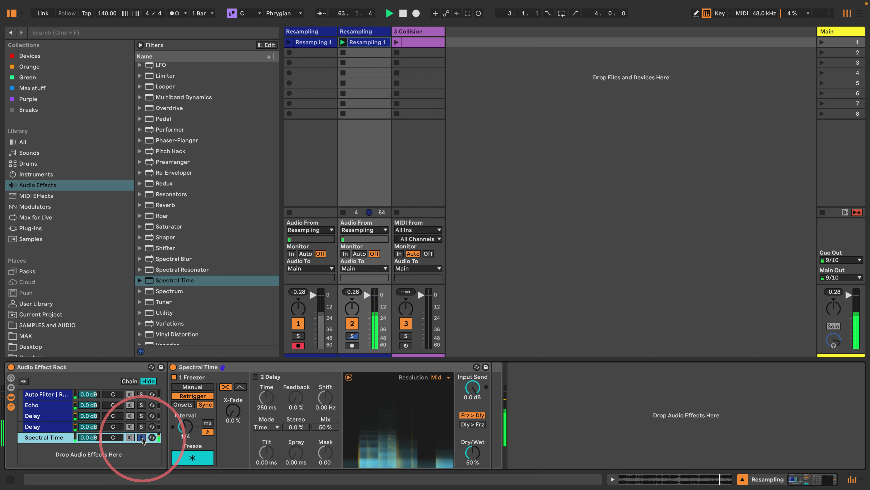
# Set Spectral Time's freeze interval to 1 and switch from crossfade to envelope fades, with fade-in 89.8 ms and fade-out 1.96 s
pyautogui.moveTo(230, 412); pyautogui.dragTo(231, 408)
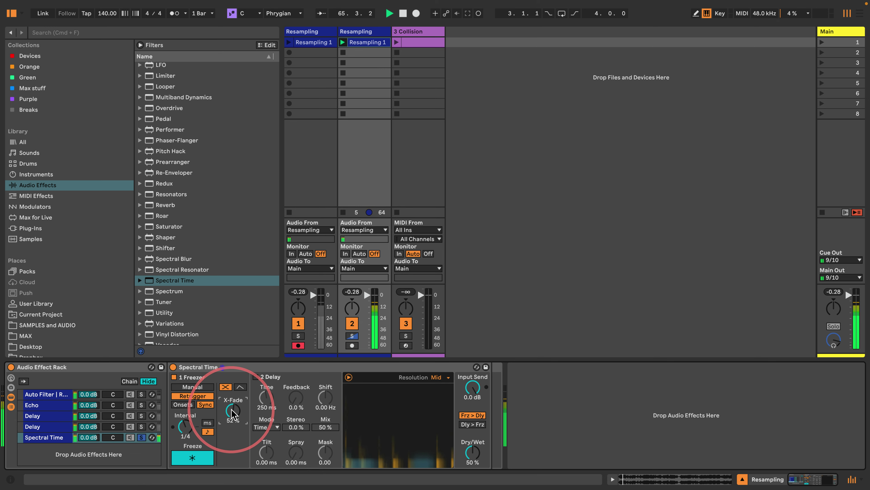
pyautogui.moveTo(185, 427); pyautogui.dragTo(185, 420)
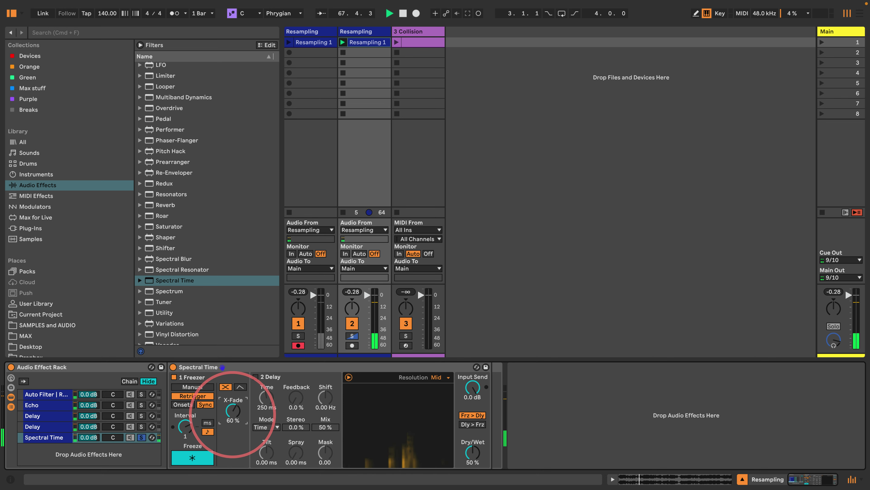
pyautogui.moveTo(233, 412); pyautogui.dragTo(240, 391)
pyautogui.click(240, 387)
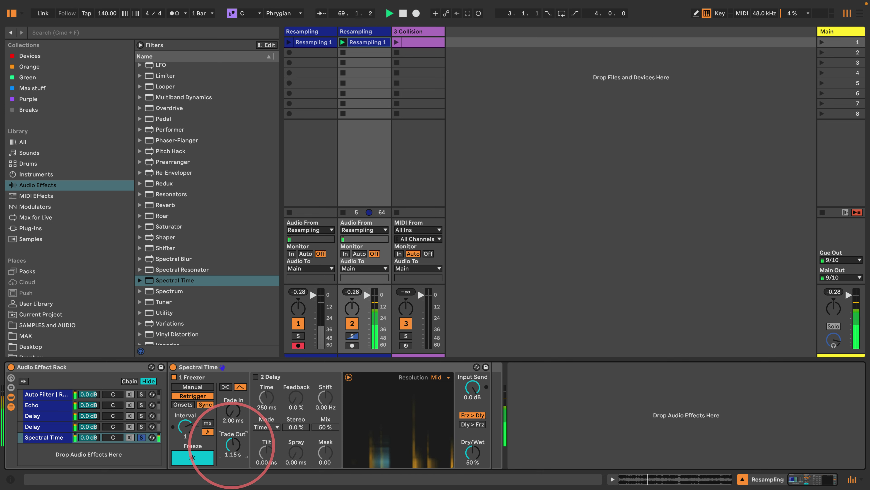
pyautogui.moveTo(232, 445); pyautogui.dragTo(233, 414)
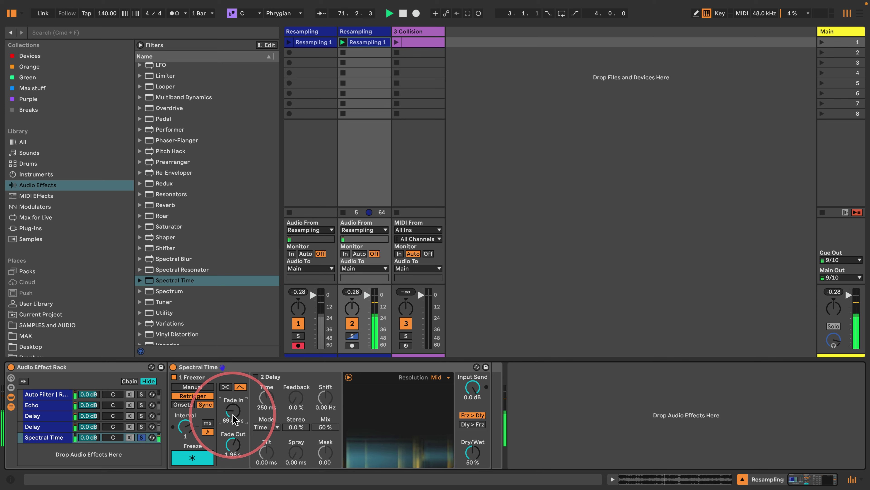
# Make Spectral Time's freezer retrigger on onsets at 63% sensitivity, and set the resolution to Low
pyautogui.click(183, 404)
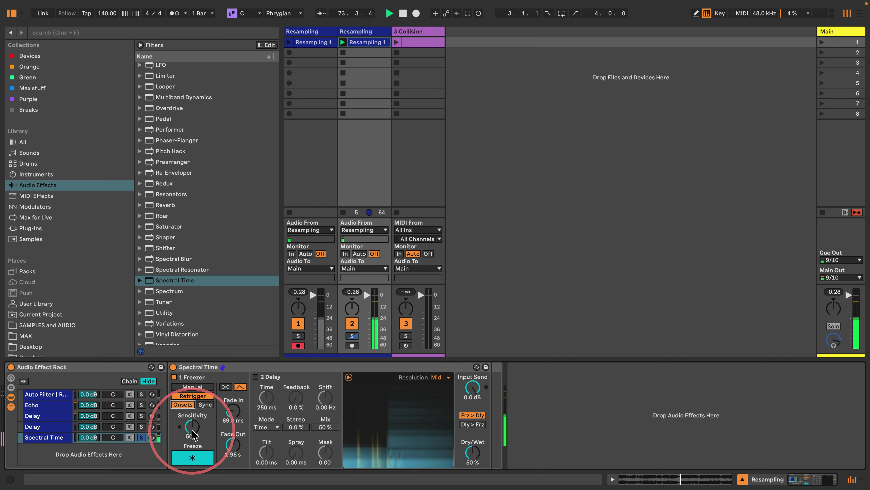
pyautogui.moveTo(192, 431); pyautogui.dragTo(192, 417)
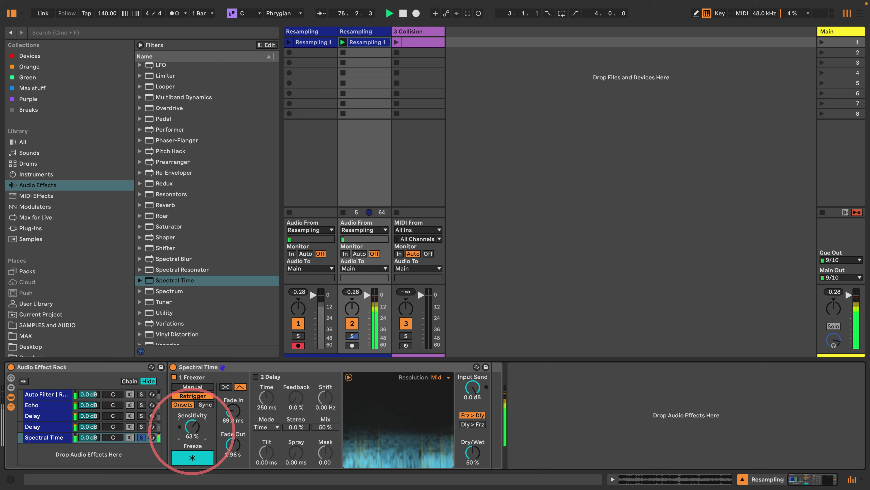
pyautogui.click(437, 378)
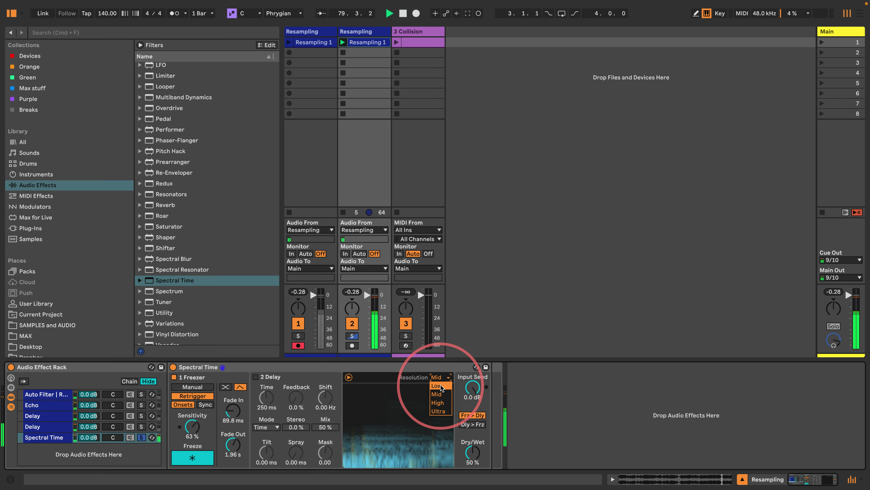
pyautogui.click(441, 385)
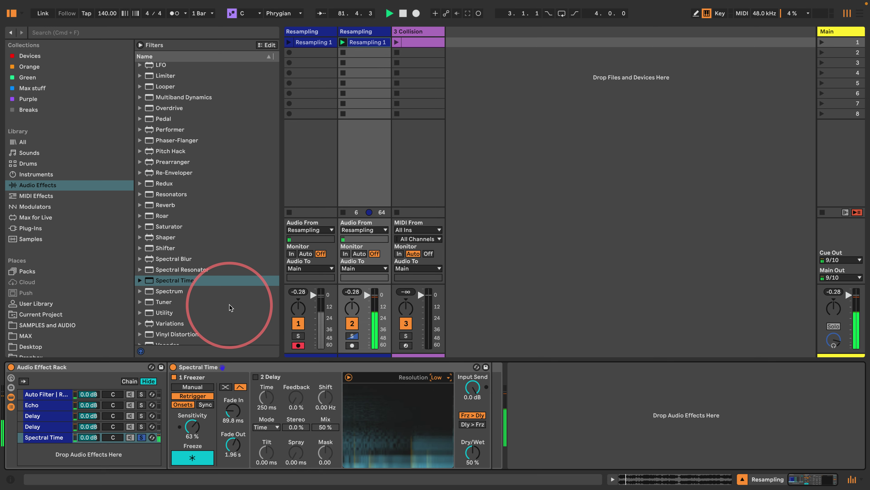
# Insert an Auto Filter before Spectral Time as a high-pass at 513 Hz with 0% resonance
pyautogui.scroll(15, 194, 214)
pyautogui.moveTo(139, 109); pyautogui.dragTo(180, 370)
pyautogui.click(219, 442)
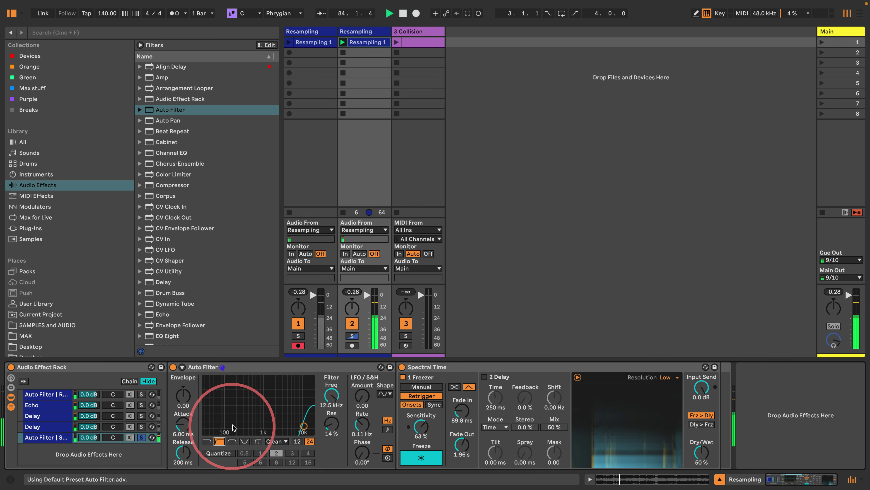
pyautogui.moveTo(235, 429); pyautogui.dragTo(253, 431)
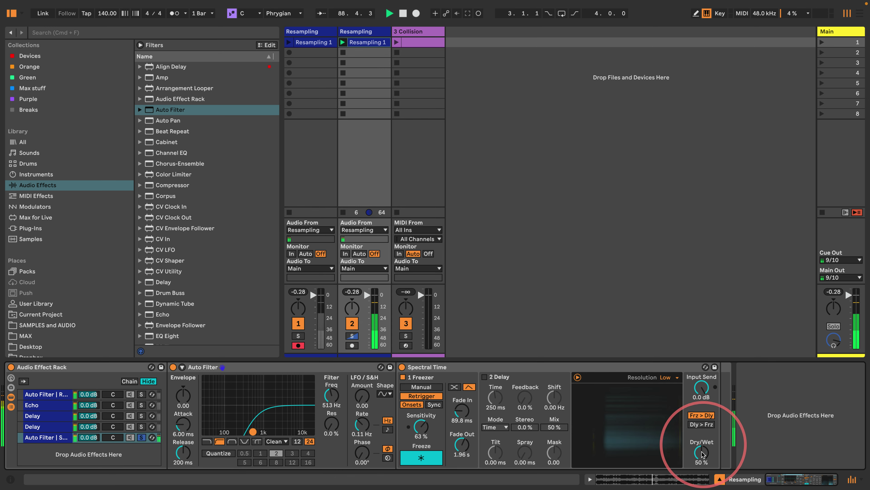
# Check the device settings and dry/wet amounts in the Delay, Reverb, Echo and Spectral Time chains
pyautogui.click(35, 426)
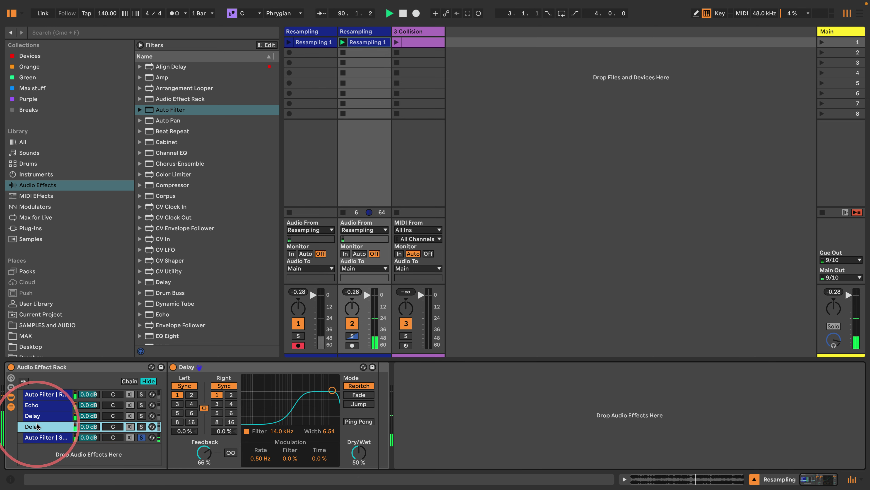
pyautogui.click(42, 415)
pyautogui.click(46, 397)
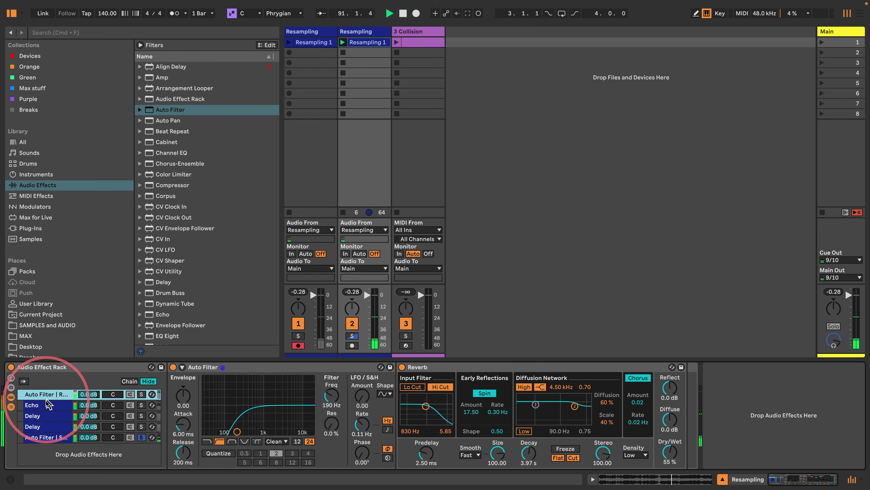
pyautogui.click(47, 405)
pyautogui.click(442, 456)
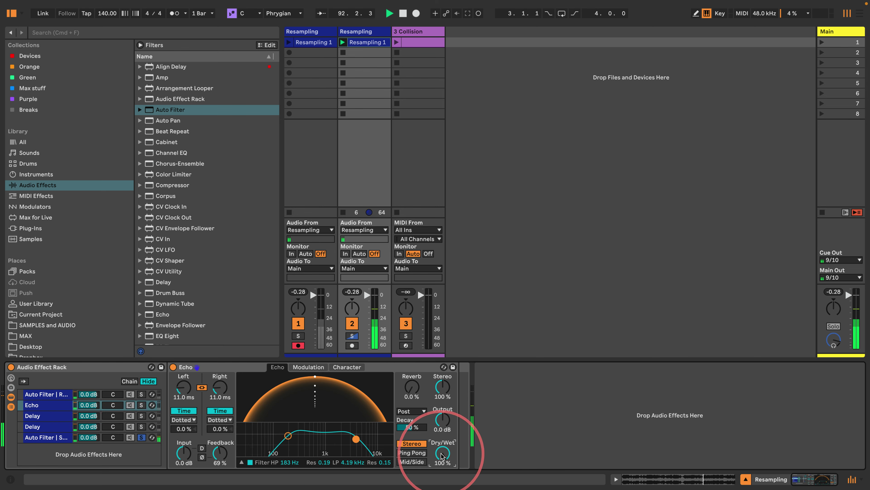
pyautogui.click(45, 394)
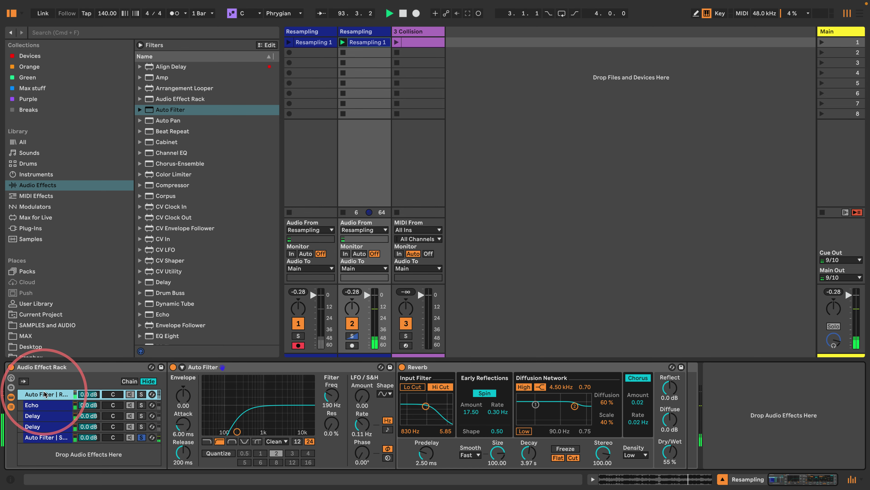
pyautogui.click(47, 437)
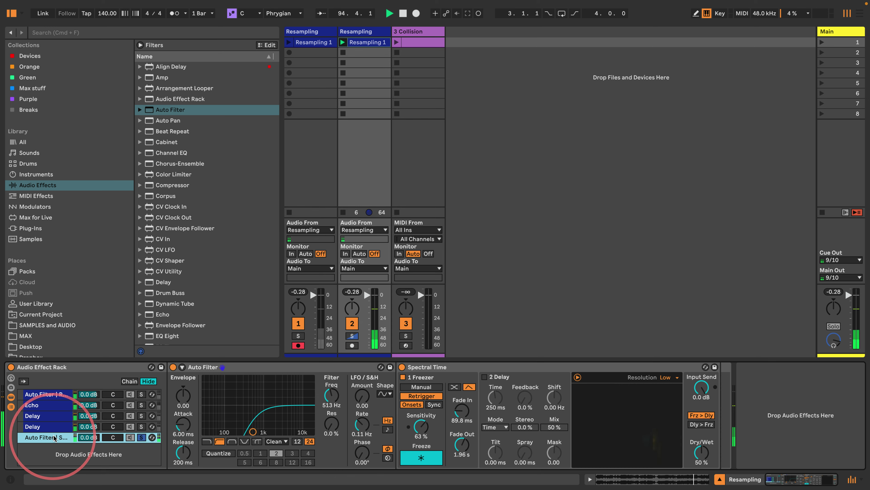
# Add Grain Delay to the rack as a soloed sixth parallel chain
pyautogui.scroll(-6, 183, 213)
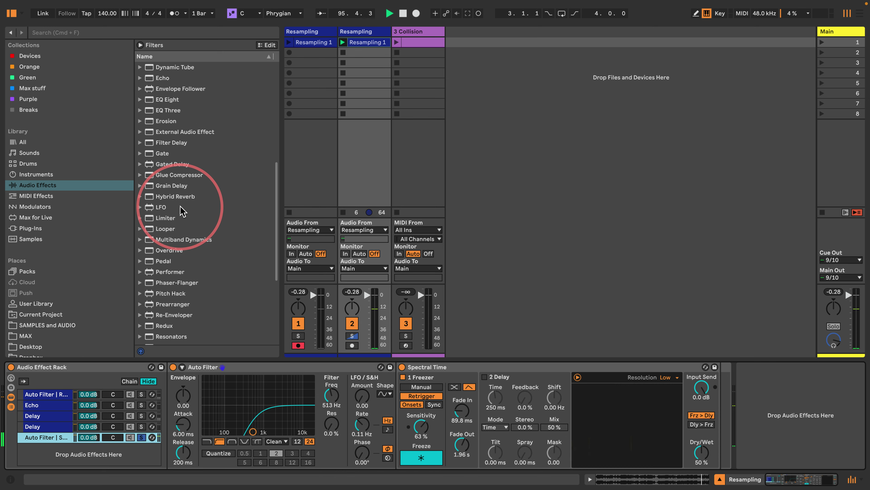
pyautogui.scroll(-3, 183, 211)
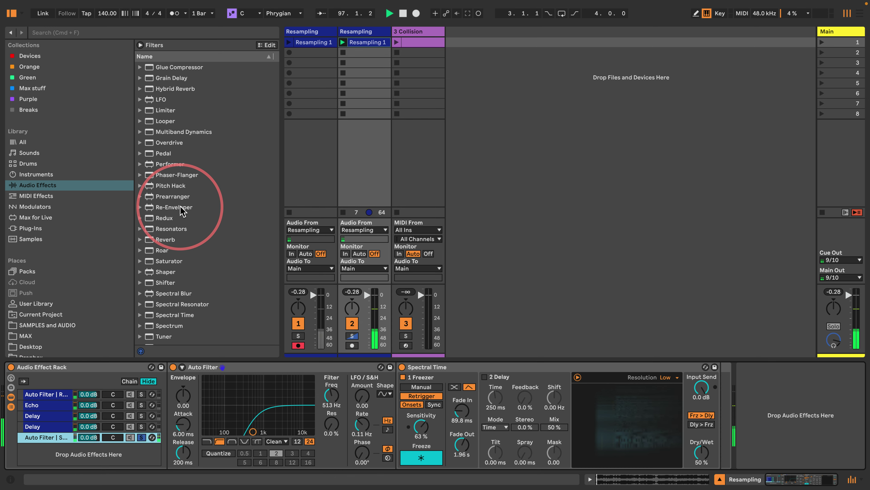
pyautogui.moveTo(168, 78); pyautogui.dragTo(59, 449)
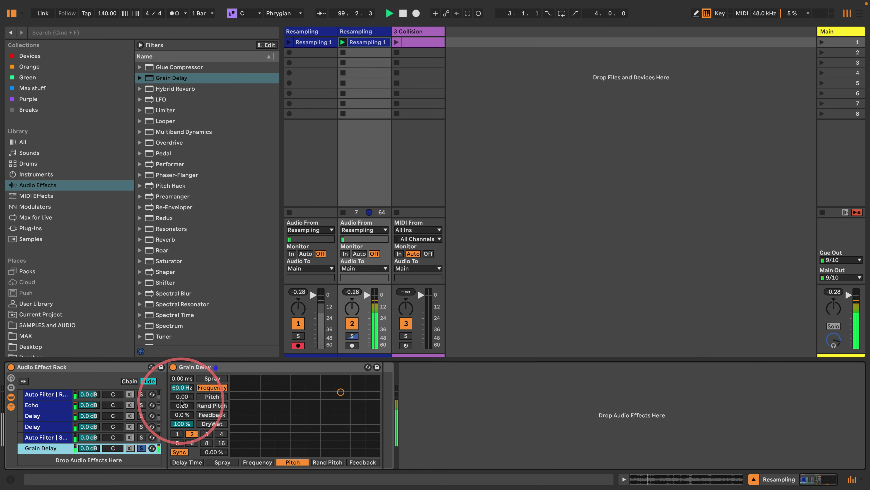
# Set Grain Delay to an unsynced delay time of 21.8 ms, feedback 93%, pitch 1.12, random pitch 1.93 and spray 2.47 ms
pyautogui.moveTo(186, 416); pyautogui.dragTo(185, 380)
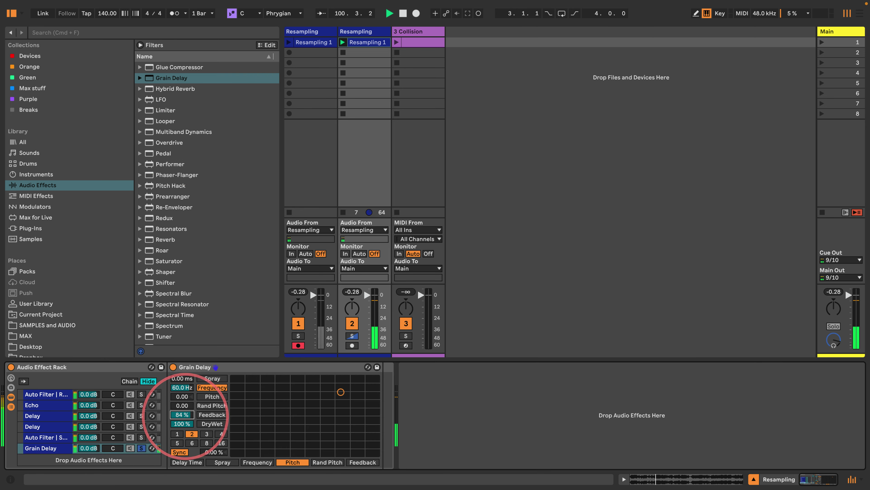
pyautogui.moveTo(185, 416); pyautogui.dragTo(185, 415)
pyautogui.click(176, 452)
pyautogui.click(209, 452)
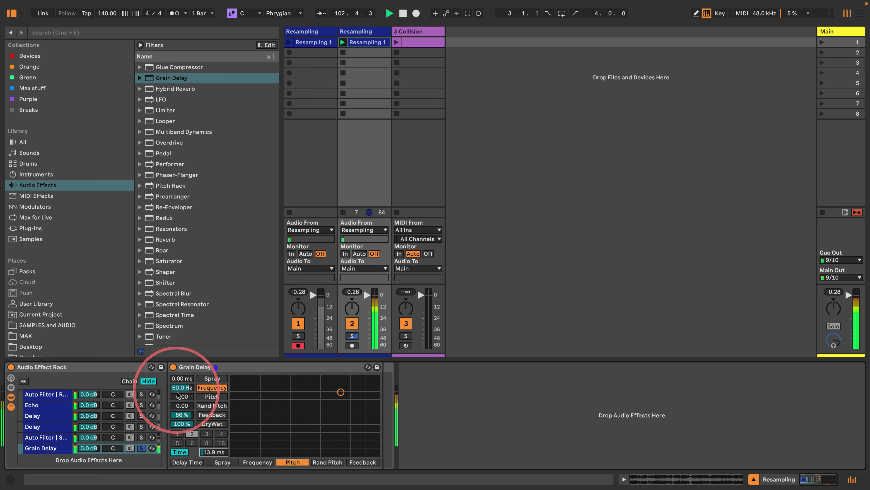
pyautogui.moveTo(181, 395); pyautogui.dragTo(181, 384)
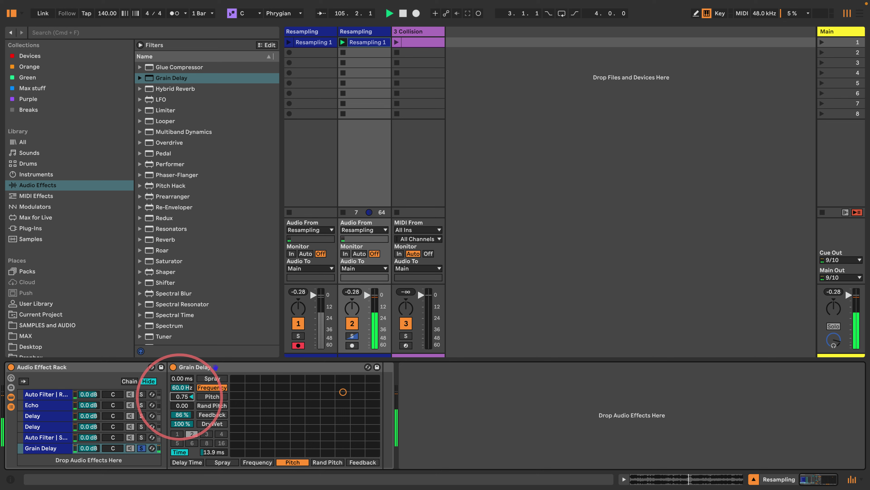
pyautogui.moveTo(181, 420); pyautogui.dragTo(180, 416)
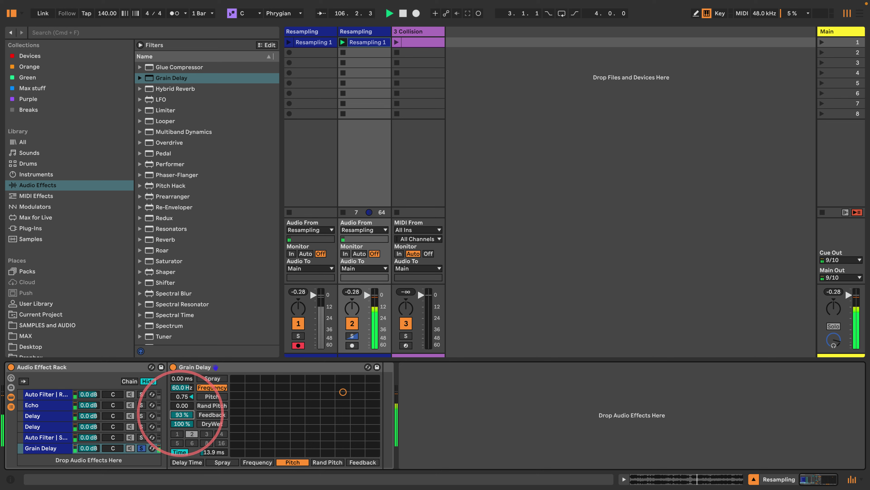
pyautogui.moveTo(213, 452); pyautogui.dragTo(214, 445)
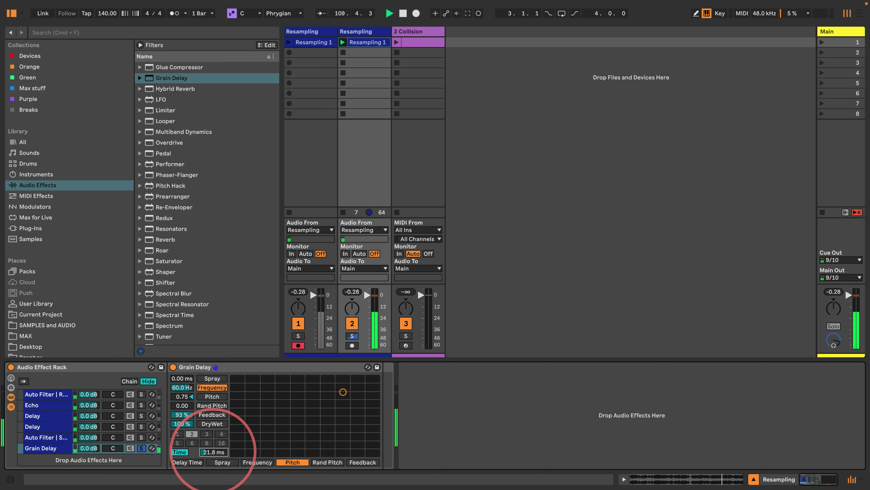
pyautogui.moveTo(182, 405); pyautogui.dragTo(185, 379)
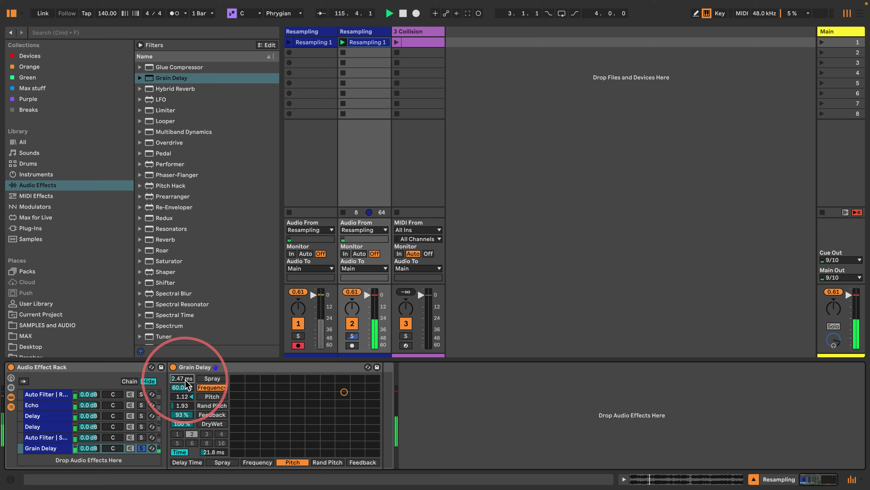
# Stretch all six chain zones across the full chain selector range, distribute the ranges equally, and unsolo the Grain Delay chain
pyautogui.click(129, 381)
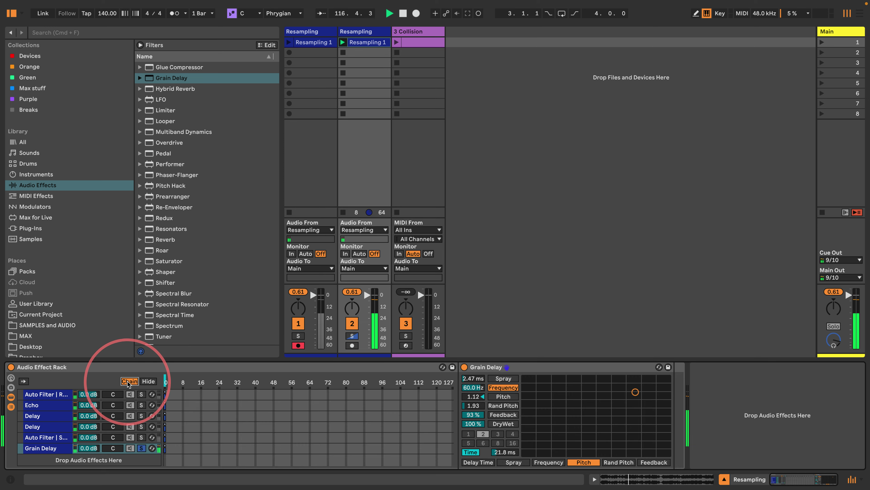
pyautogui.click(45, 394)
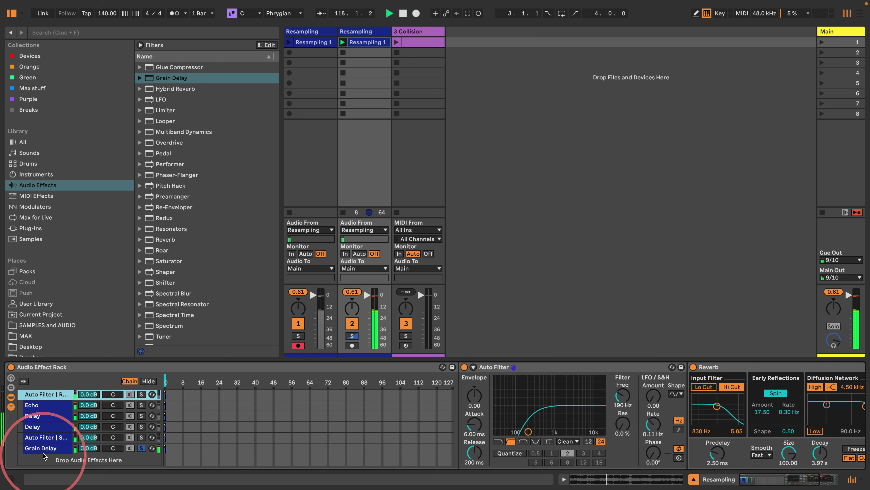
pyautogui.keyDown('shift'); pyautogui.click(55, 448); pyautogui.keyUp('shift')
pyautogui.moveTo(166, 450); pyautogui.dragTo(589, 463)
pyautogui.rightClick(312, 444)
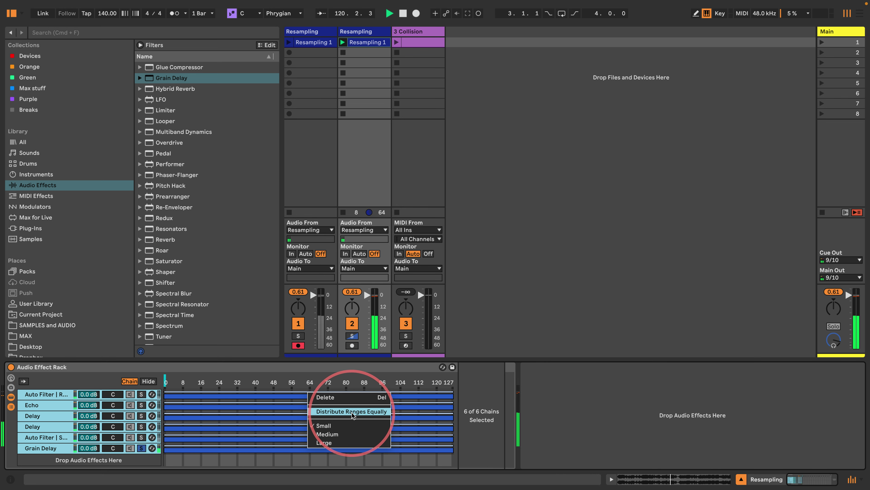
pyautogui.click(338, 410)
pyautogui.click(141, 447)
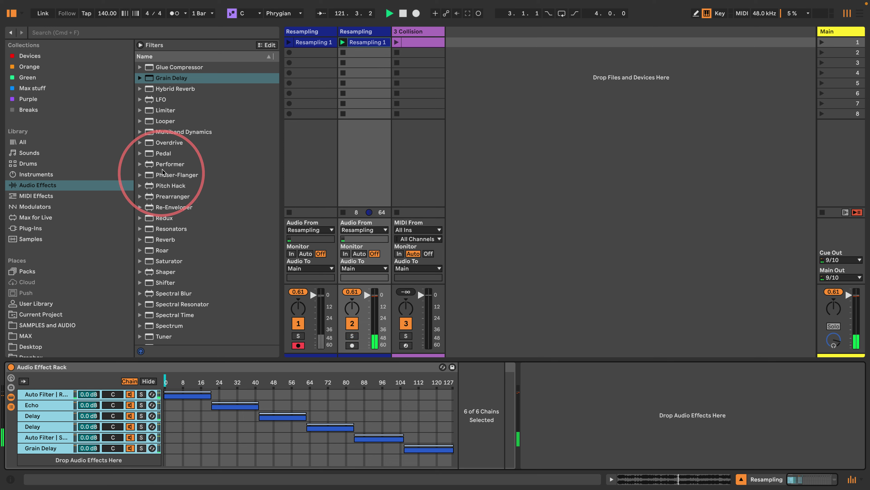
# Add an LFO after the rack, map it to the rack's chain selector, and switch the mapping from modulation to Remote
pyautogui.moveTo(153, 100); pyautogui.dragTo(548, 383)
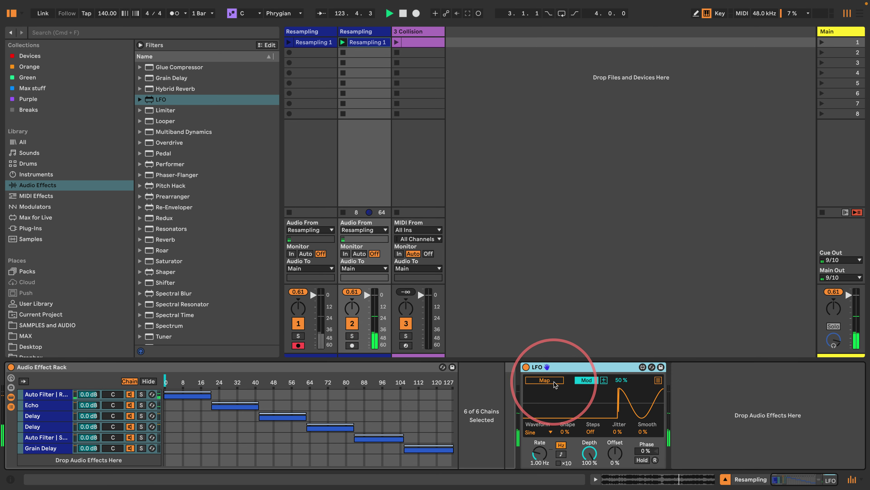
pyautogui.click(549, 384)
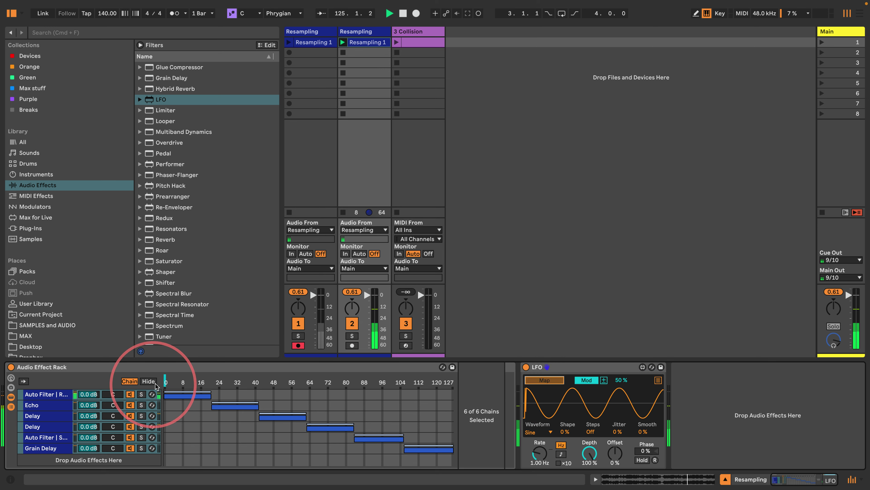
pyautogui.click(166, 382)
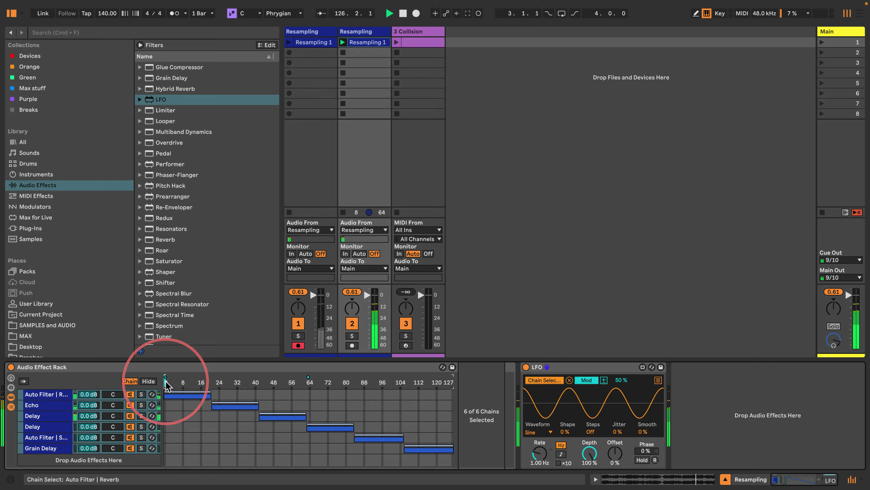
pyautogui.click(589, 380)
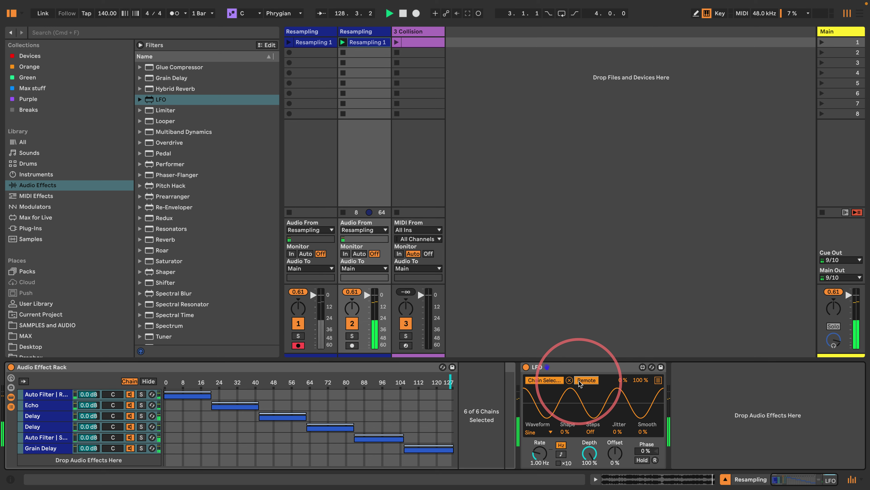
# Change the LFO's waveform to Stray and use a tempo-synced rate of 1
pyautogui.click(538, 432)
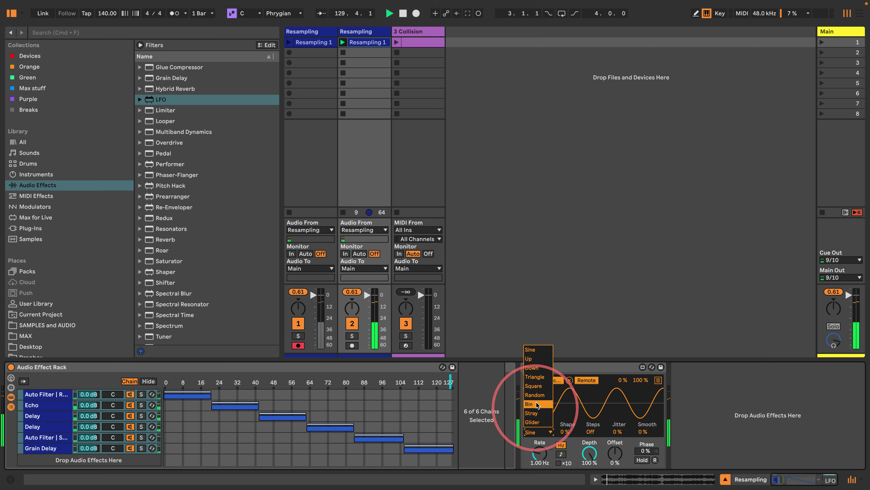
pyautogui.click(540, 414)
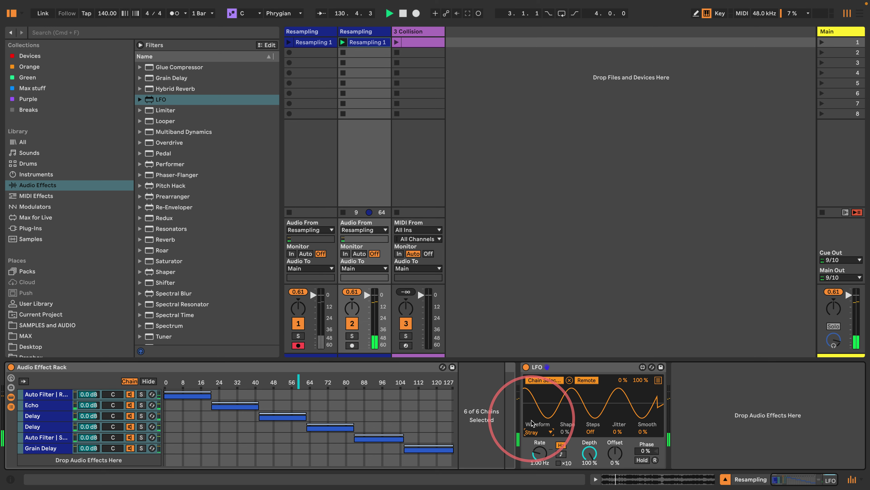
pyautogui.click(560, 455)
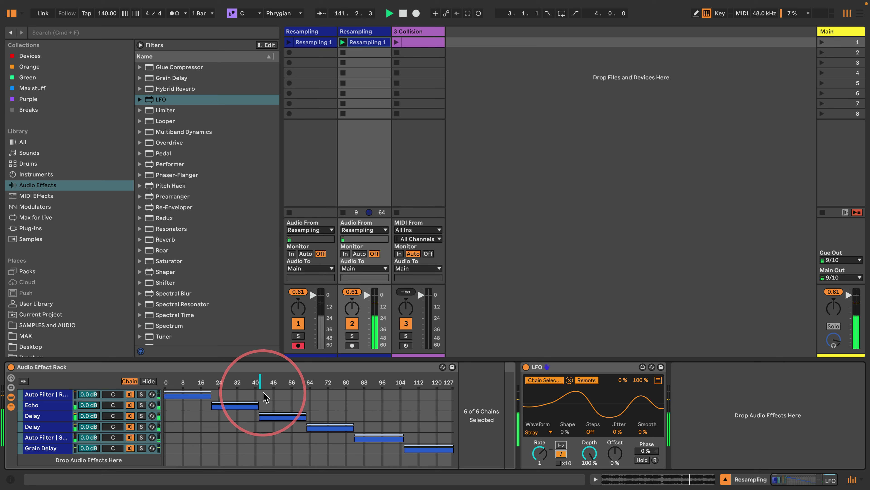
# Raise the Reverb decay in the first chain to 8.19 s and set the Echo chain's feedback to 72%
pyautogui.click(38, 417)
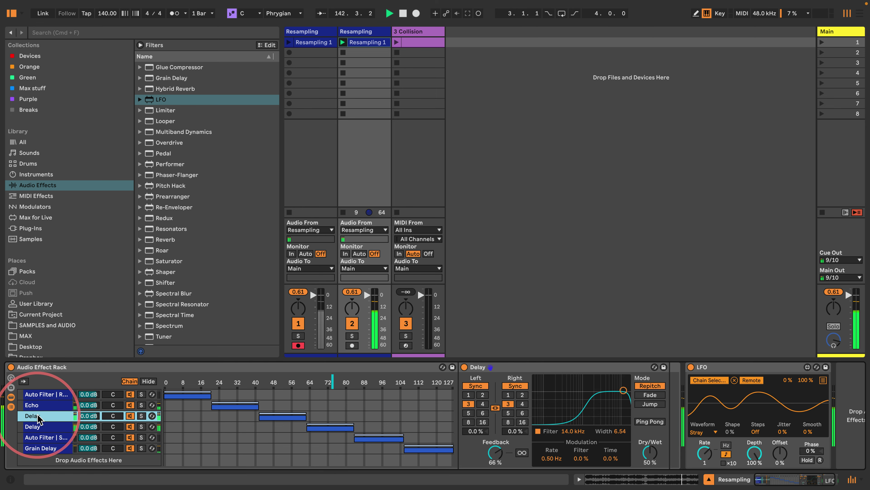
pyautogui.click(39, 394)
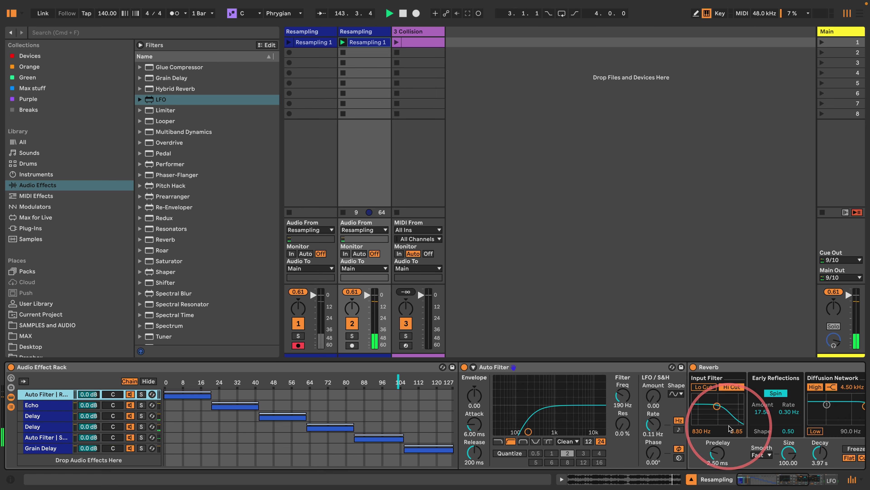
pyautogui.hscroll(5, 729, 429)
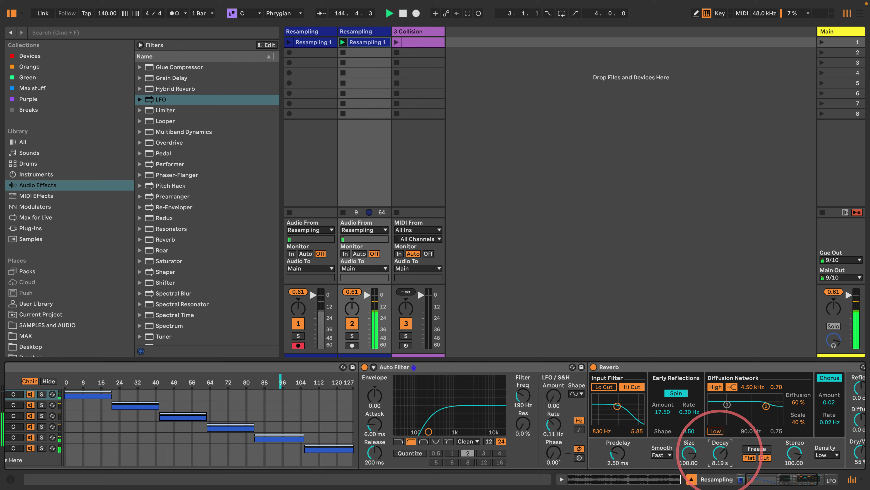
pyautogui.hscroll(-5, 446, 405)
pyautogui.click(45, 405)
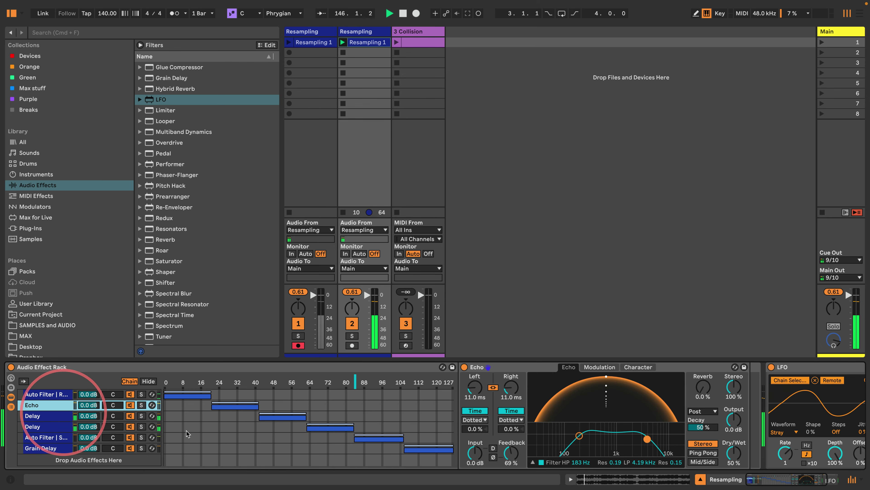
pyautogui.moveTo(516, 457); pyautogui.dragTo(516, 455)
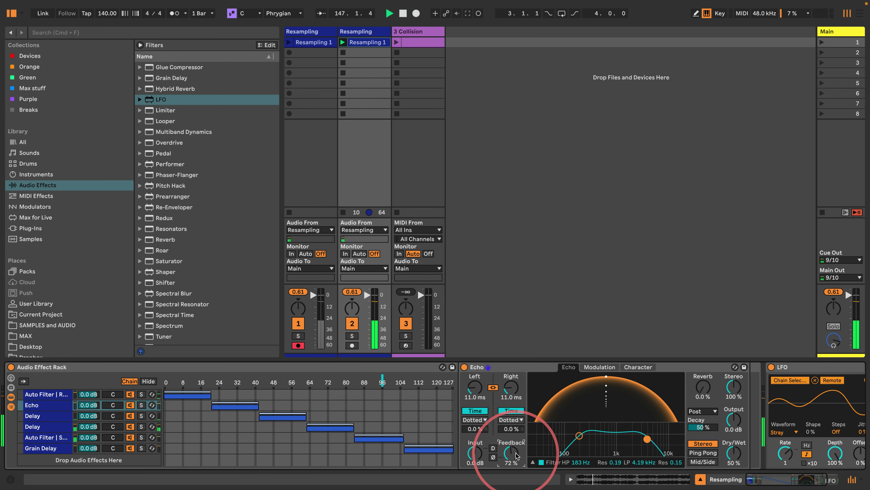
# Raise the feedback in both Delay chains, setting the second Delay to 81%
pyautogui.click(38, 415)
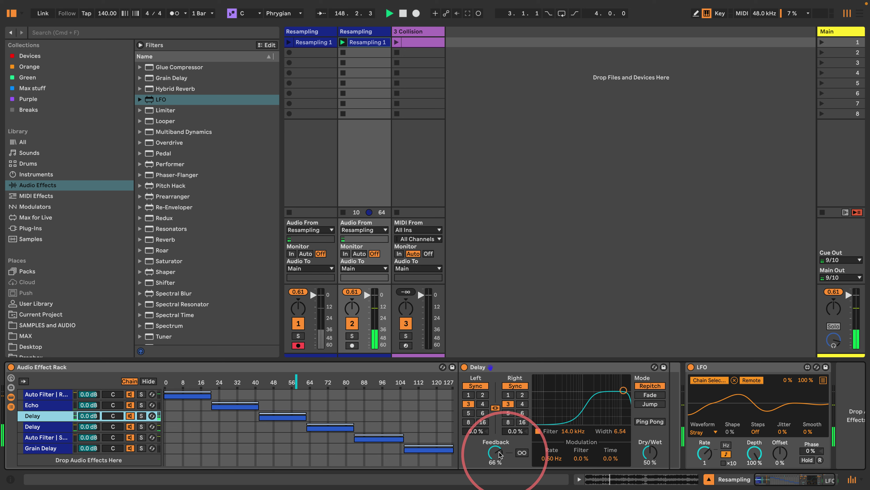
pyautogui.moveTo(501, 455); pyautogui.dragTo(495, 449)
pyautogui.click(30, 426)
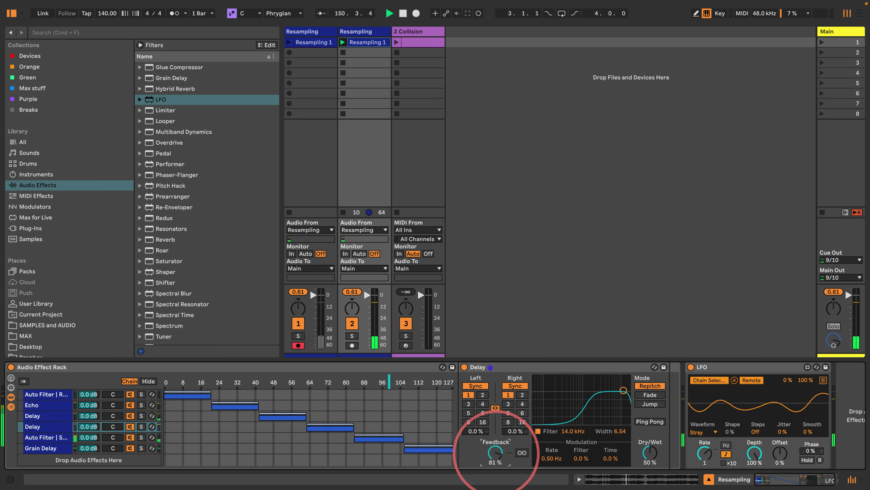
pyautogui.click(45, 440)
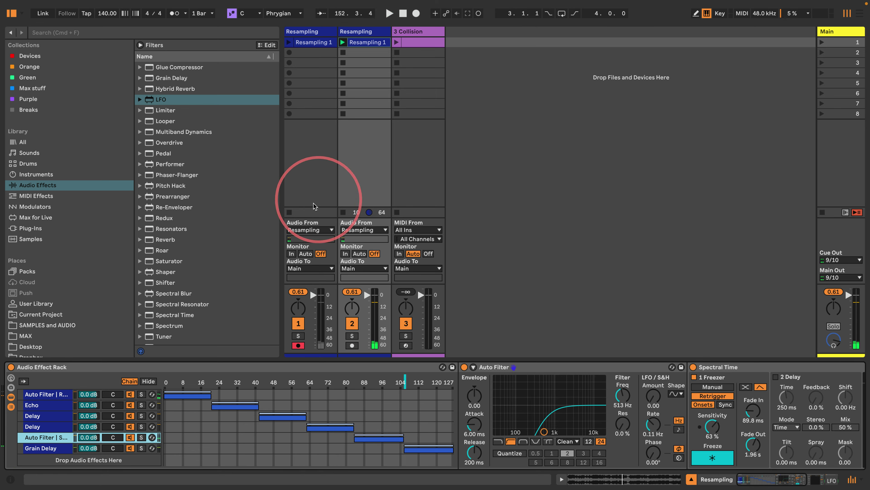
# Move the first track's Resampling 1 clip to slot 6, record the rack-processed loop into slot 1, and stop playback
pyautogui.click(314, 44)
pyautogui.moveTo(314, 45); pyautogui.dragTo(310, 93)
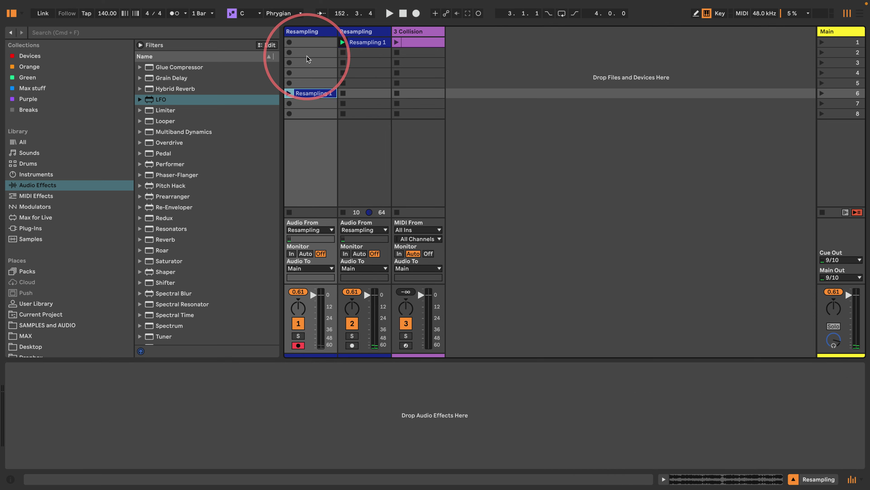
pyautogui.click(315, 42)
pyautogui.click(289, 43)
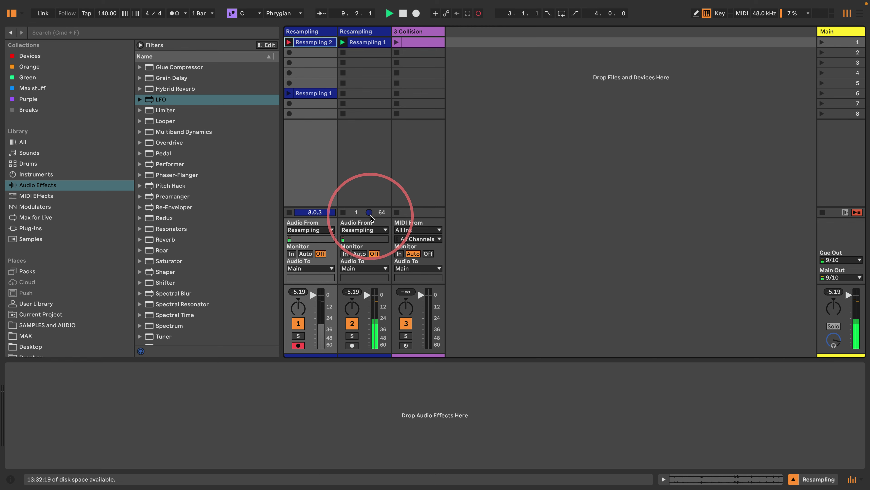
pyautogui.click(358, 43)
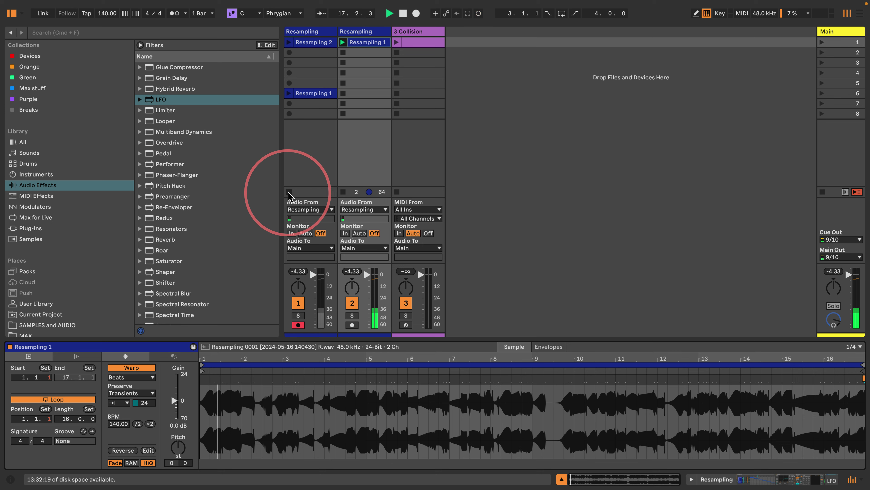
pyautogui.click(357, 36)
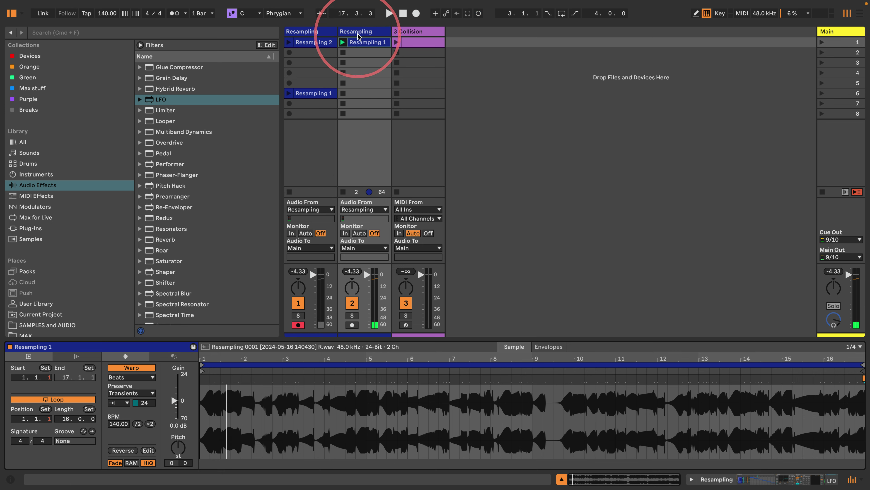
pyautogui.click(344, 192)
# Duplicate the first track, keeping only Resampling 2 on the copy and only Resampling 1 in the original track's first slot
pyautogui.click(321, 40)
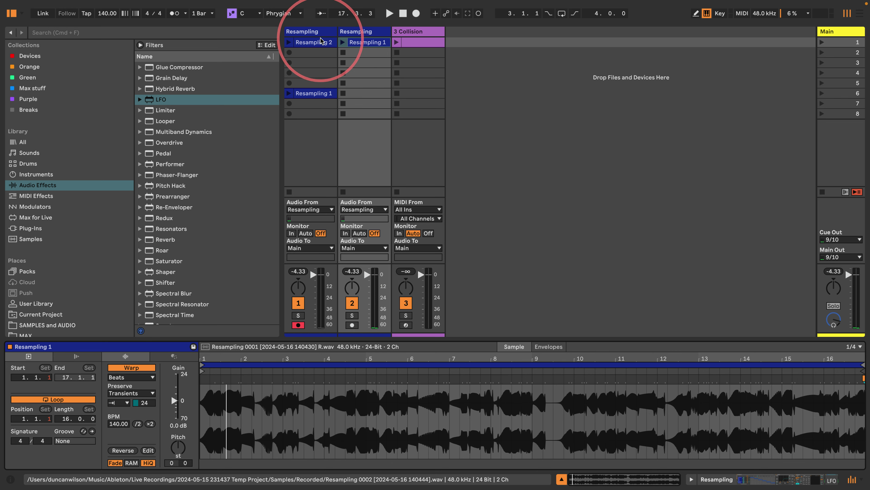
pyautogui.click(319, 38)
pyautogui.press('super+d')
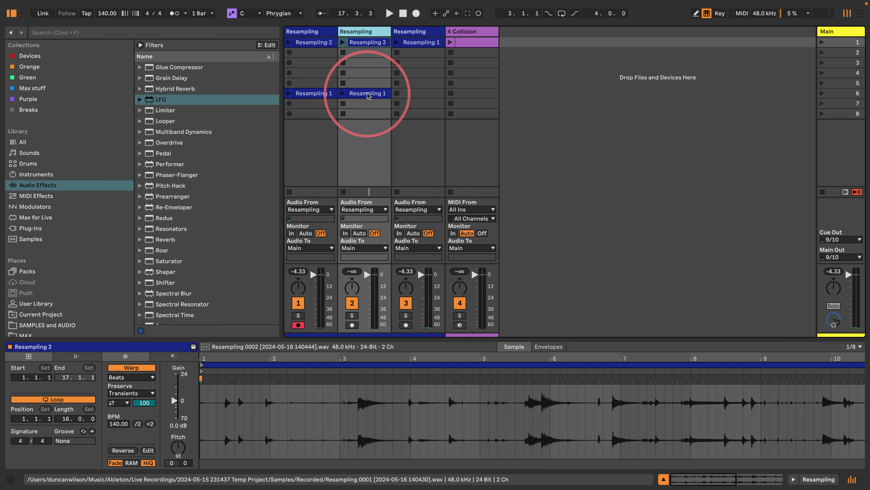
pyautogui.click(365, 93)
pyautogui.press('Delete')
pyautogui.moveTo(312, 93); pyautogui.dragTo(314, 47)
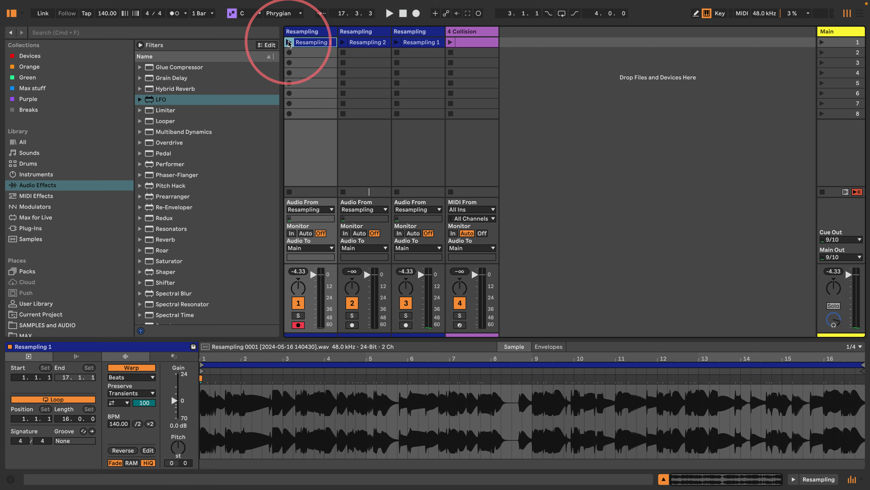
# Audition Resampling 1 and Resampling 2 in turn, and reverse the Resampling 2 clip
pyautogui.click(288, 42)
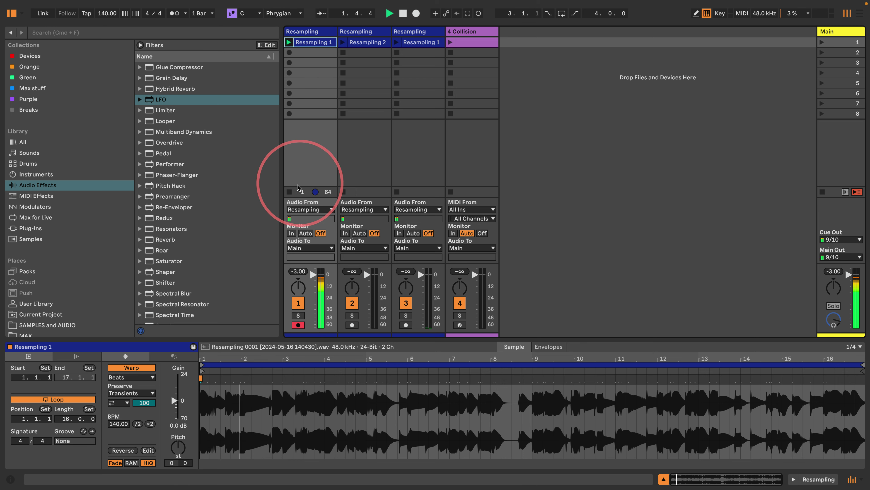
pyautogui.click(343, 43)
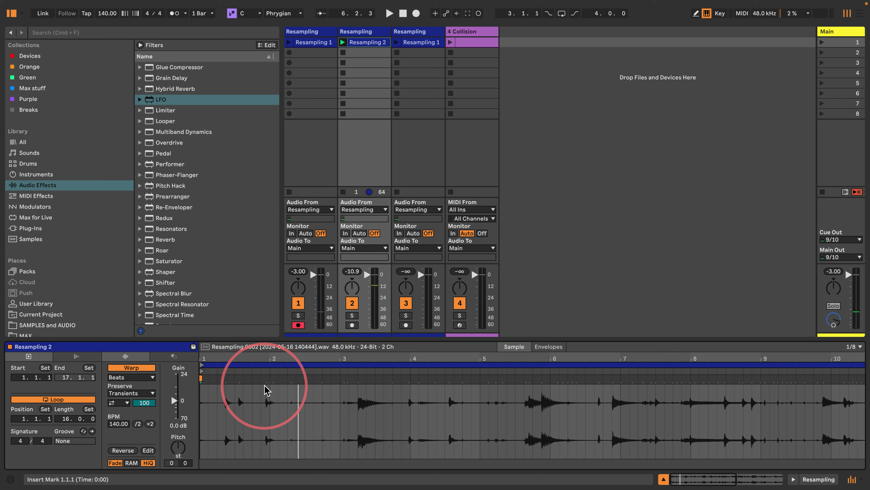
pyautogui.click(119, 452)
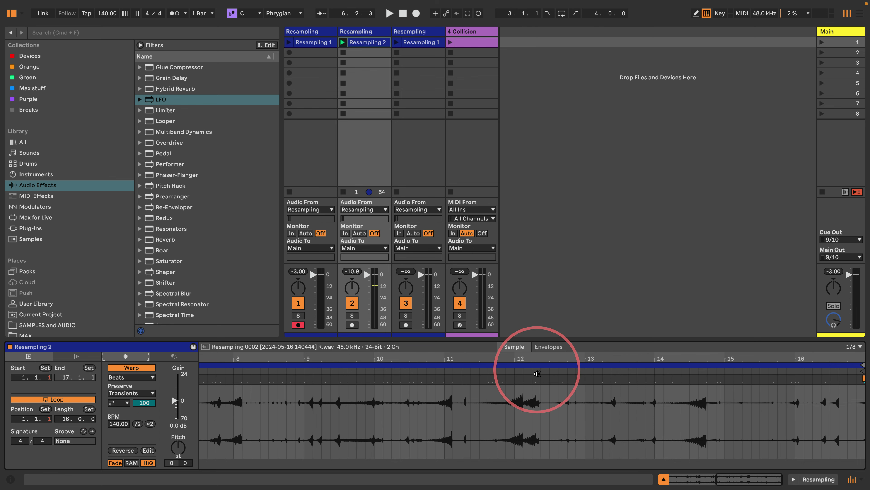
# Compare the Resampling 1 and reversed Resampling 2 waveforms and listen to both clips together
pyautogui.click(314, 43)
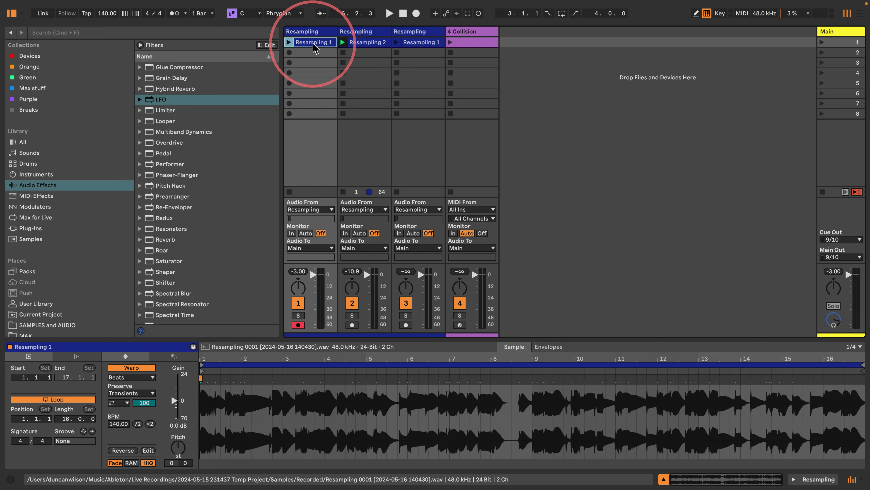
pyautogui.click(359, 44)
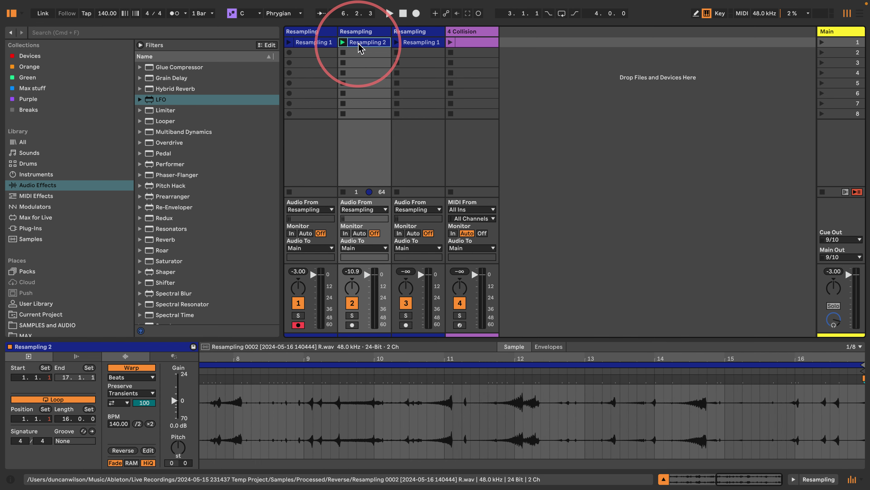
pyautogui.click(324, 43)
pyautogui.click(364, 47)
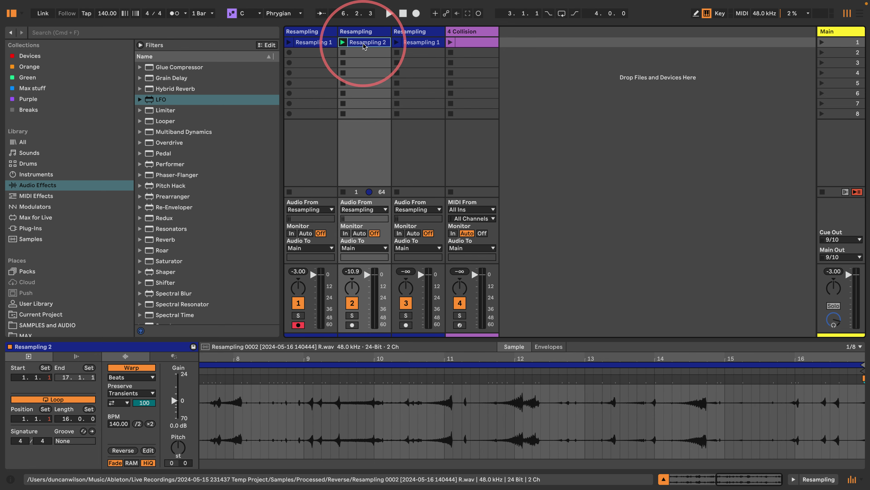
pyautogui.click(288, 42)
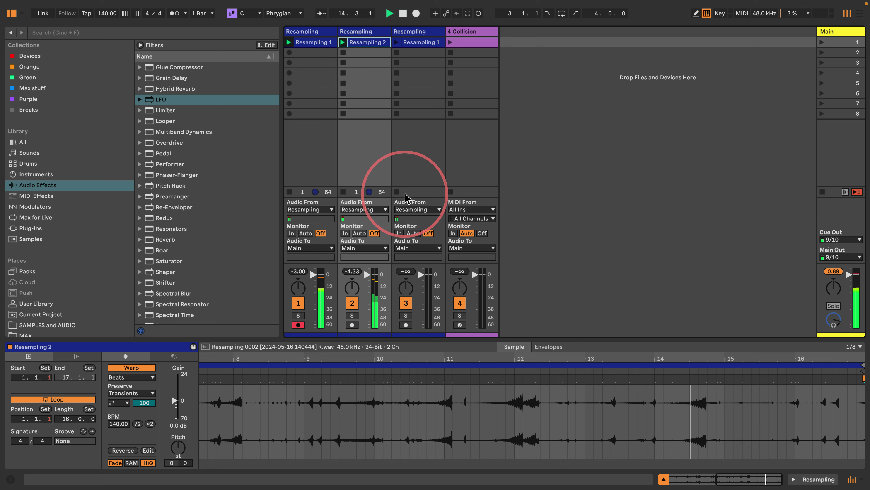
# Group the Resampling 1 and Resampling 2 tracks
pyautogui.click(361, 32)
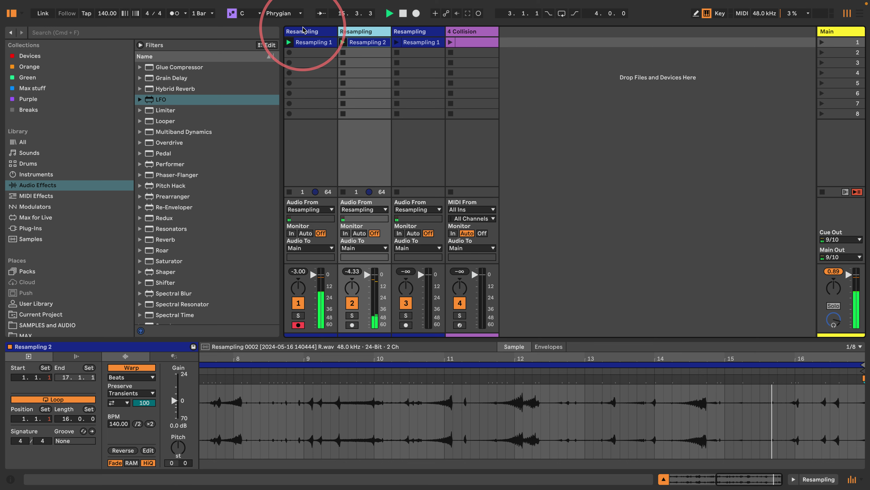
pyautogui.keyDown('shift'); pyautogui.click(303, 30); pyautogui.keyUp('shift')
pyautogui.press('super+g')
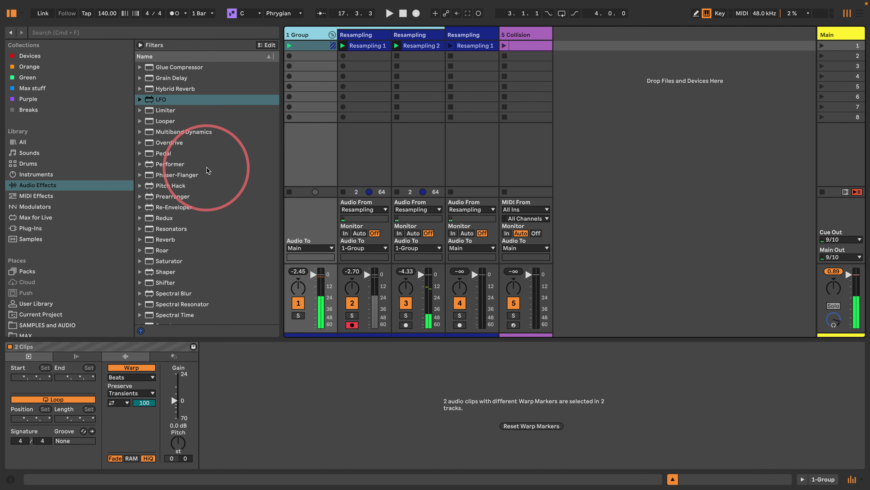
# Add a Drum Buss followed by a Limiter to the group track while the clips play
pyautogui.scroll(10, 180, 185)
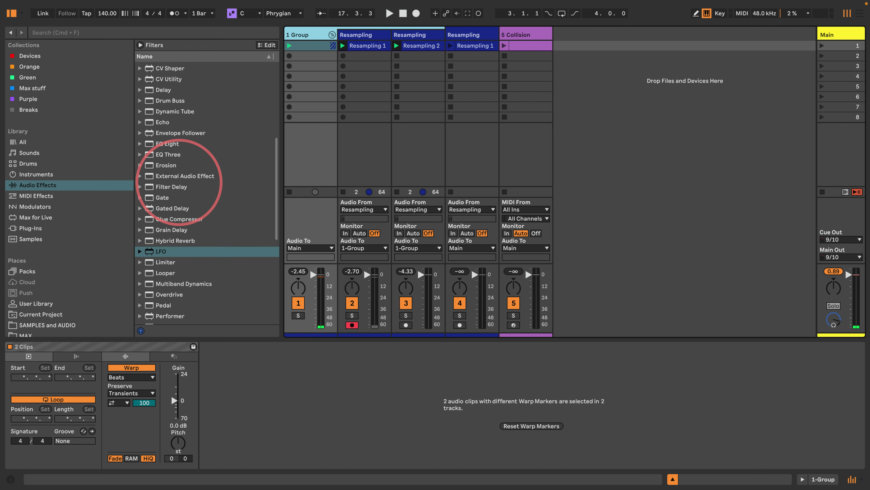
pyautogui.scroll(-1, 180, 185)
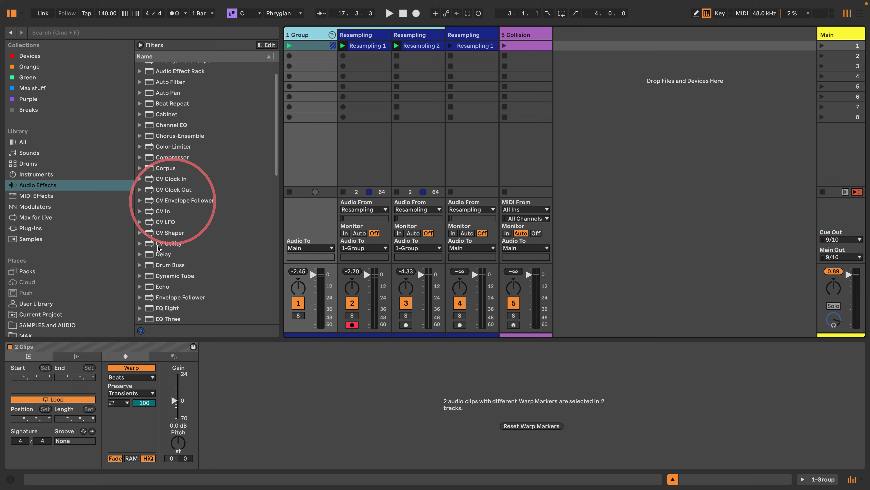
pyautogui.click(157, 265)
pyautogui.moveTo(312, 31); pyautogui.dragTo(313, 33)
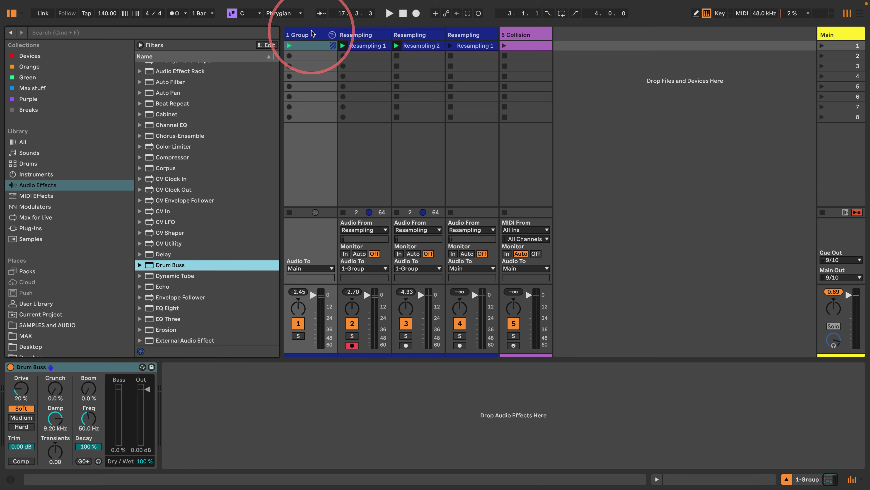
pyautogui.press('space')
pyautogui.scroll(-5, 206, 223)
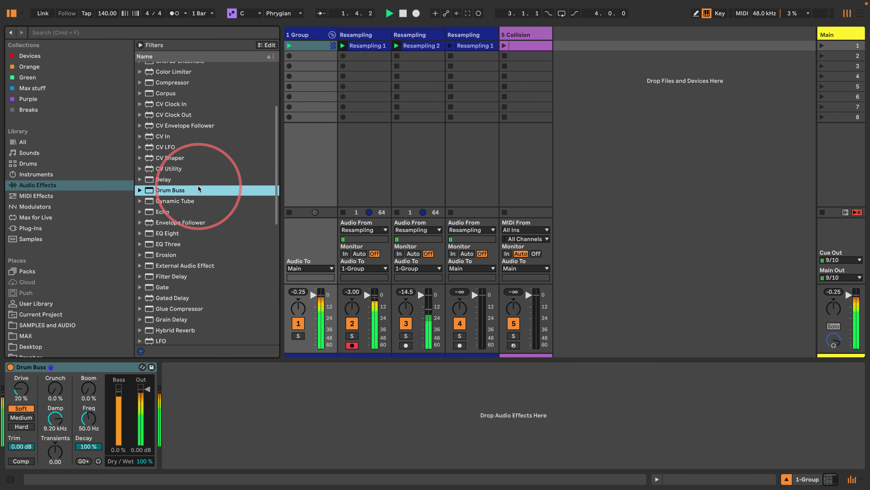
pyautogui.moveTo(161, 322); pyautogui.dragTo(192, 377)
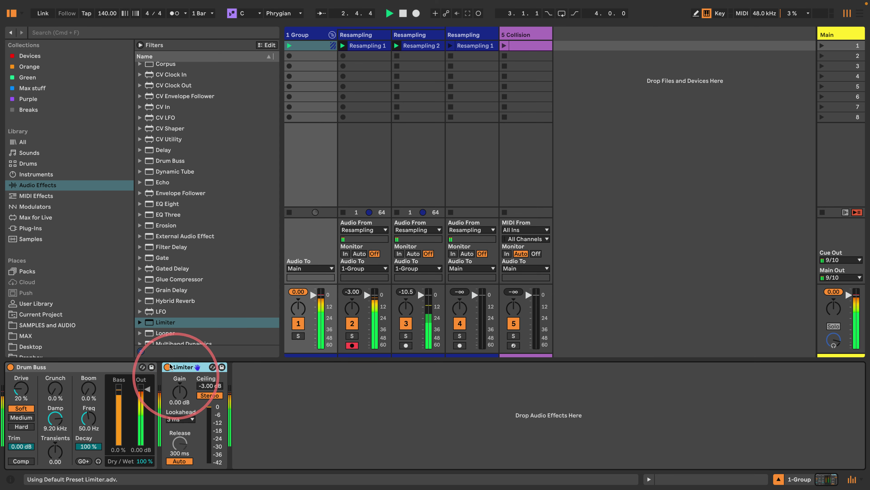
# Enable the Drum Buss compressor, set its drive to 0% and transients to 0.25, and stop playback
pyautogui.click(18, 461)
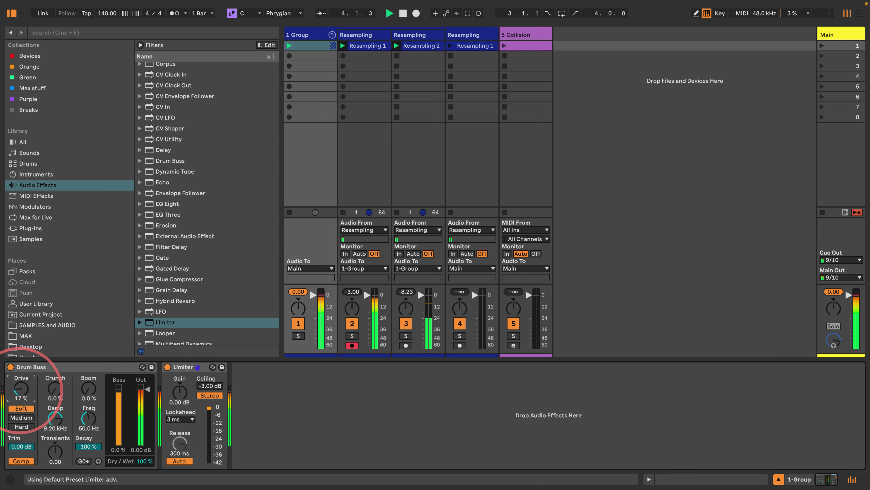
pyautogui.moveTo(55, 450)
pyautogui.mouseDown()
pyautogui.moveTo(59, 430)
pyautogui.moveTo(54, 453)
pyautogui.mouseUp()
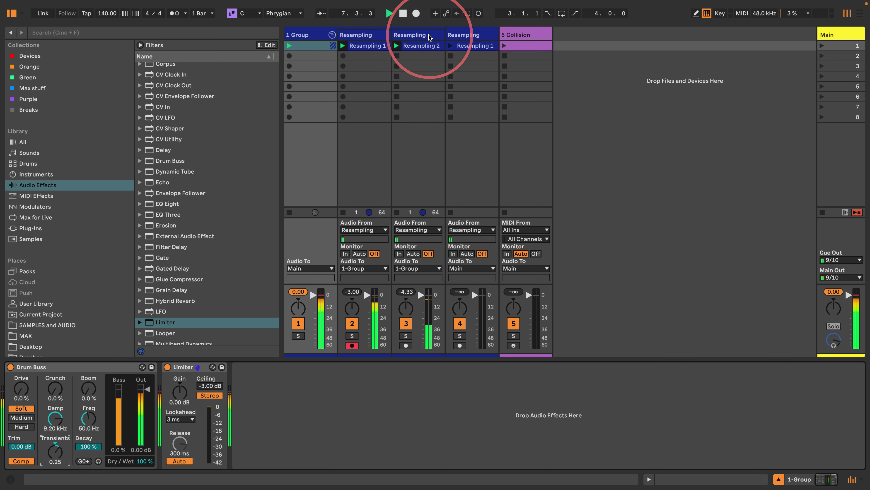
pyautogui.press('space')
# Add the Multiband Dynamics OTT preset to the reversed Resampling 2 track
pyautogui.doubleClick(415, 36)
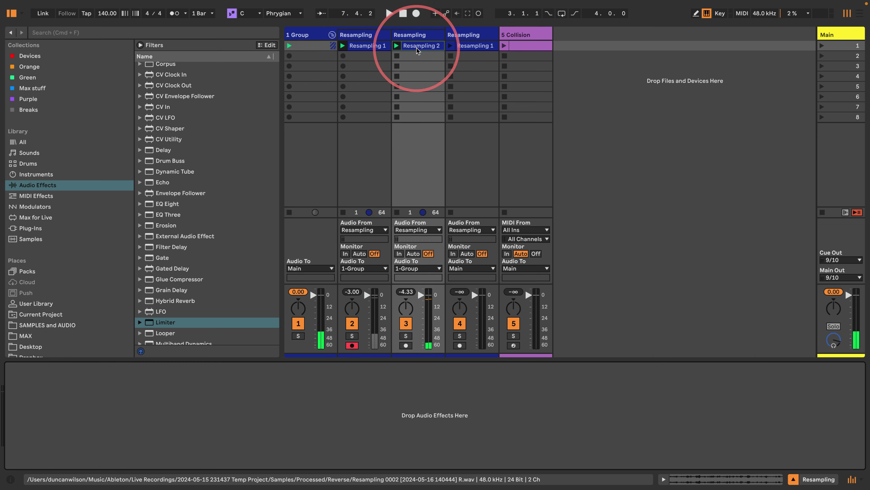
pyautogui.click(415, 45)
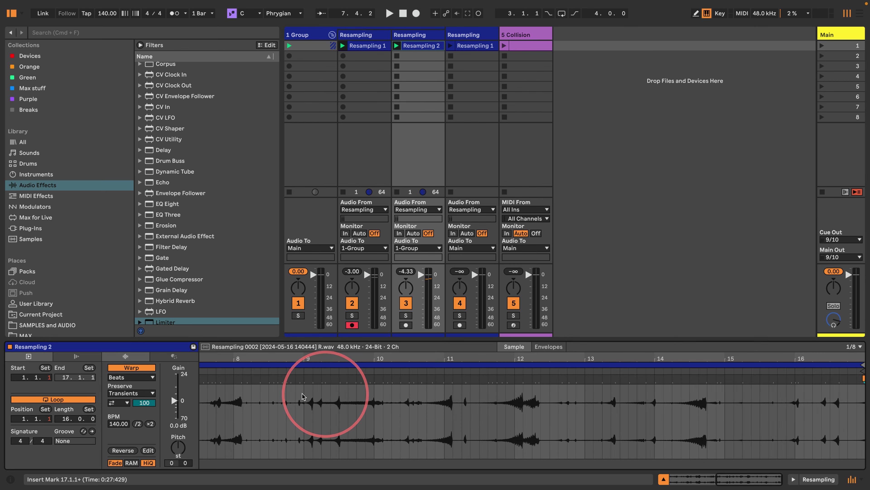
pyautogui.scroll(-3, 180, 197)
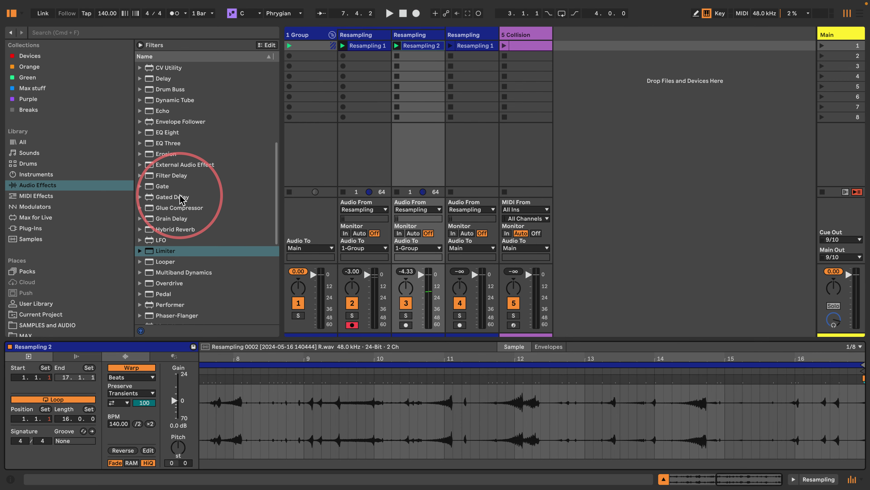
pyautogui.scroll(-1, 181, 198)
pyautogui.moveTo(173, 243); pyautogui.dragTo(436, 48)
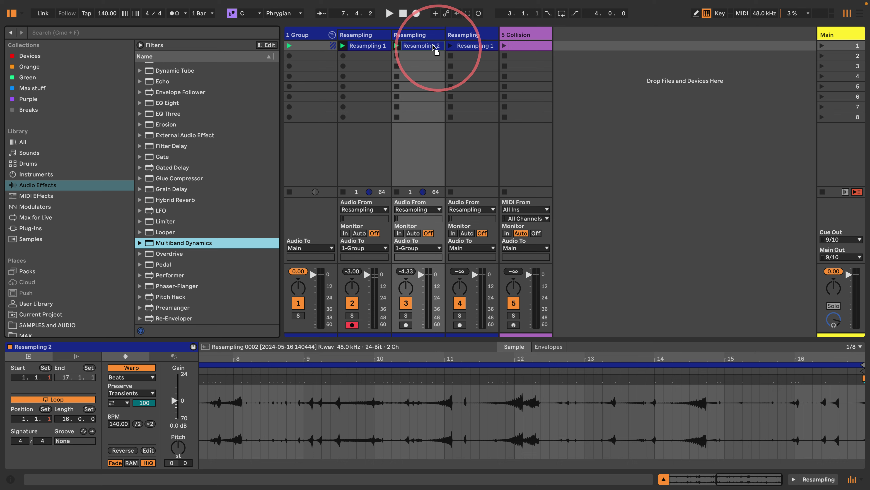
pyautogui.click(140, 243)
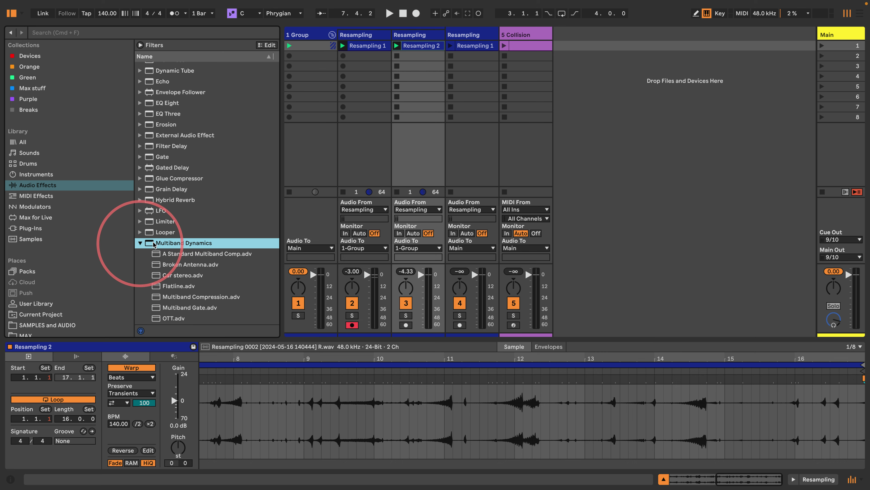
pyautogui.scroll(-2, 154, 245)
pyautogui.moveTo(160, 272); pyautogui.dragTo(411, 34)
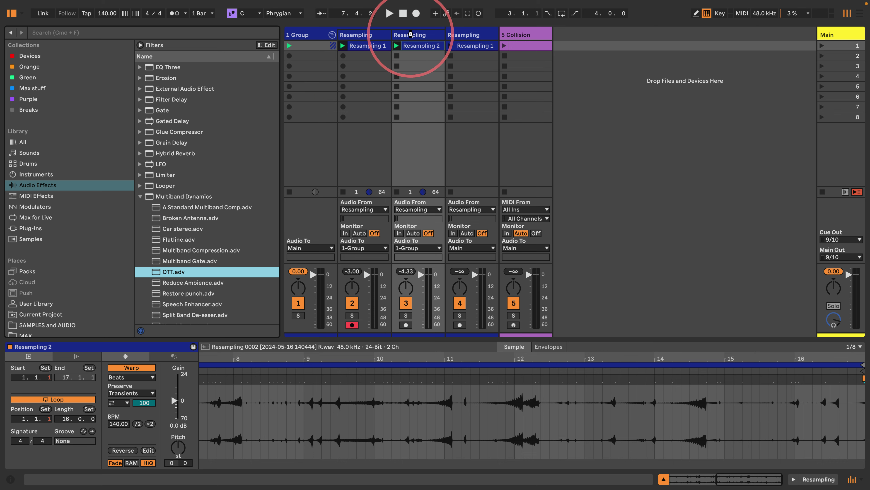
# Set the OTT amount to 40% and start playback
pyautogui.click(319, 452)
pyautogui.write('4')
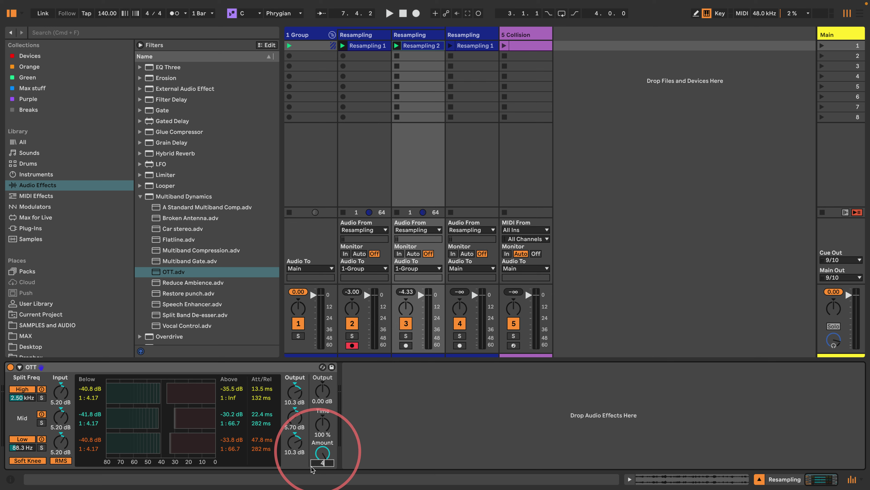
pyautogui.write('0')
pyautogui.press('Return')
pyautogui.press('space')
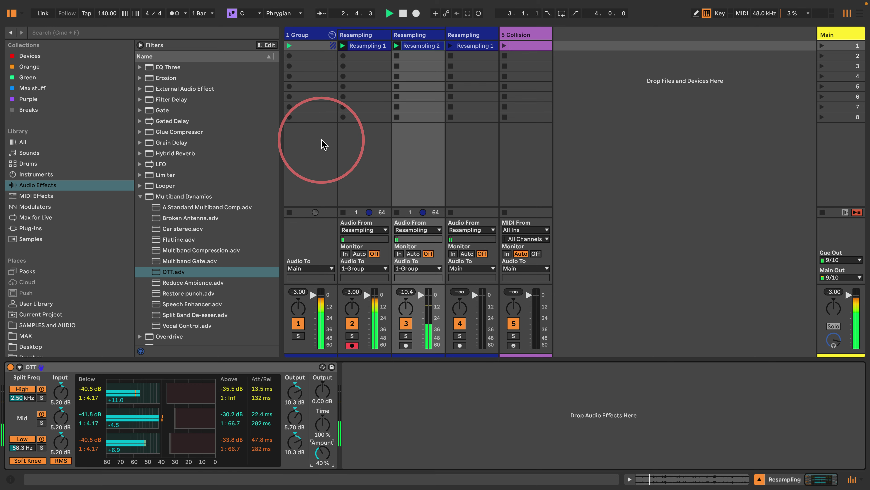
# Add a DS Clap instrument on a new track and create a one-bar clip with notes at 1.2 and 1.4
pyautogui.click(308, 35)
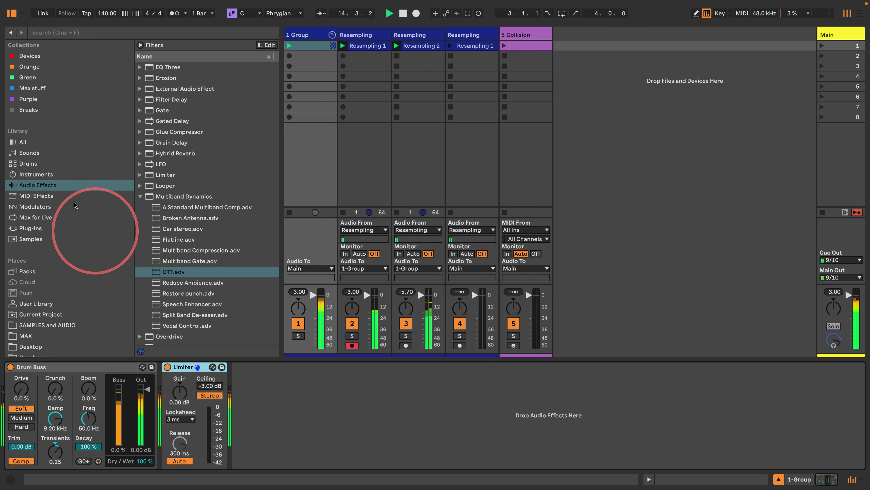
pyautogui.click(38, 164)
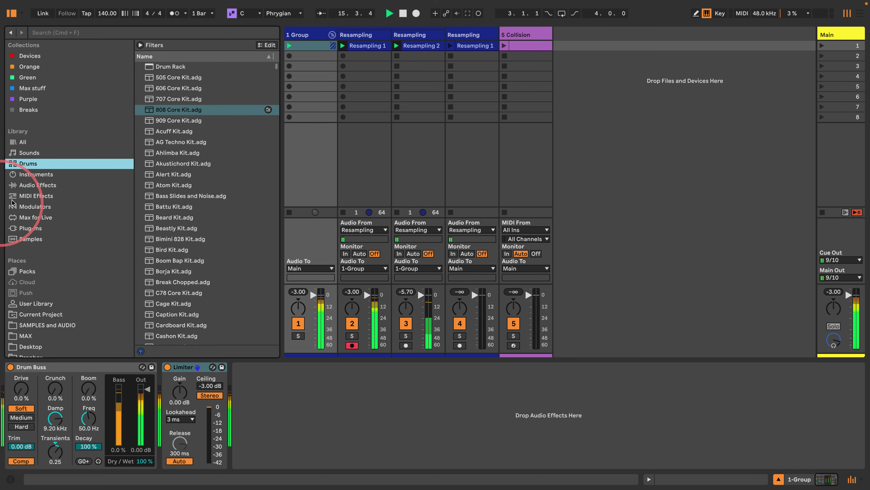
pyautogui.click(30, 194)
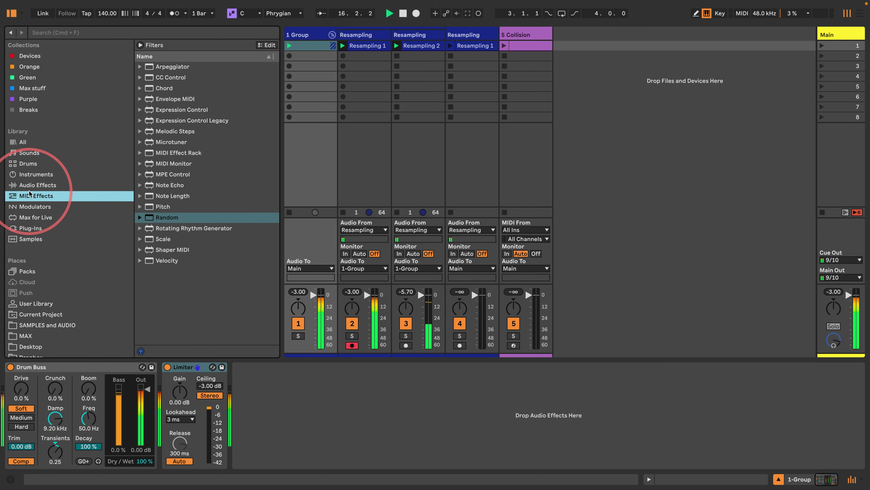
pyautogui.click(34, 174)
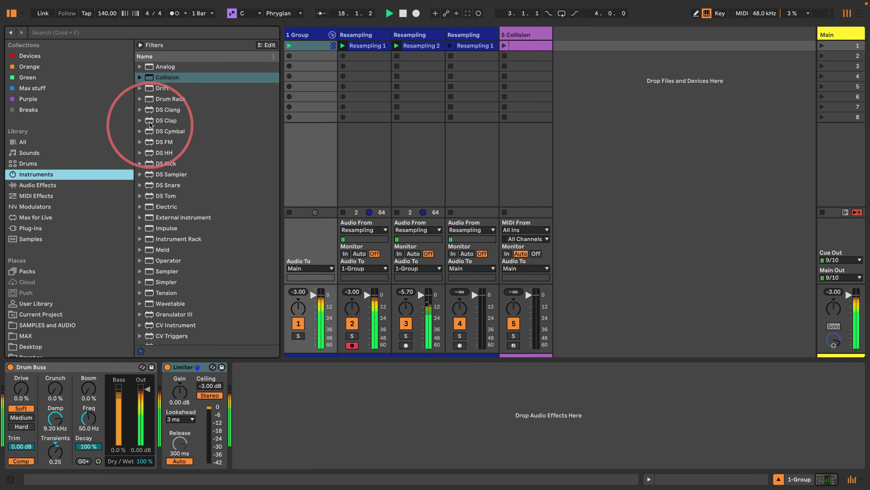
pyautogui.moveTo(161, 120); pyautogui.dragTo(582, 48)
pyautogui.doubleClick(582, 46)
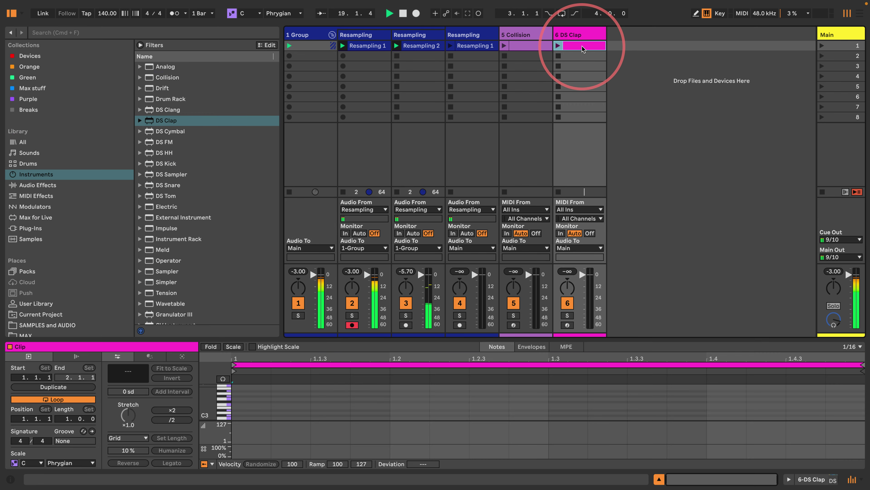
pyautogui.doubleClick(408, 415)
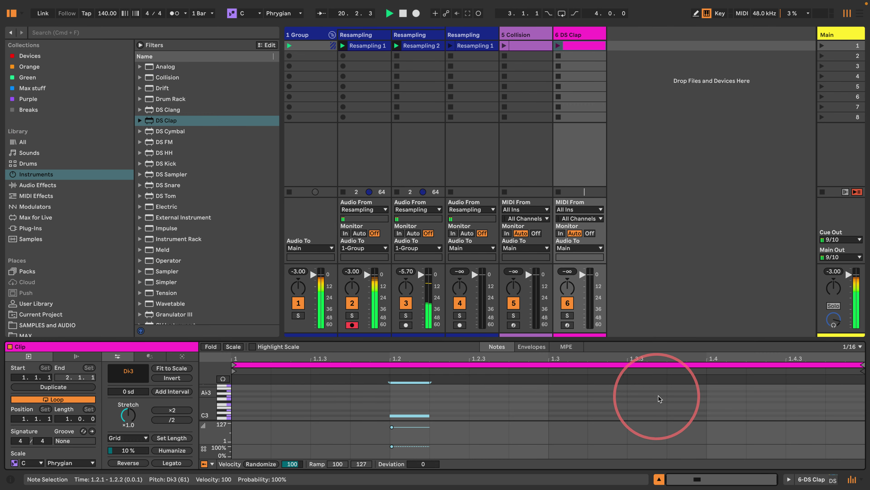
pyautogui.doubleClick(710, 411)
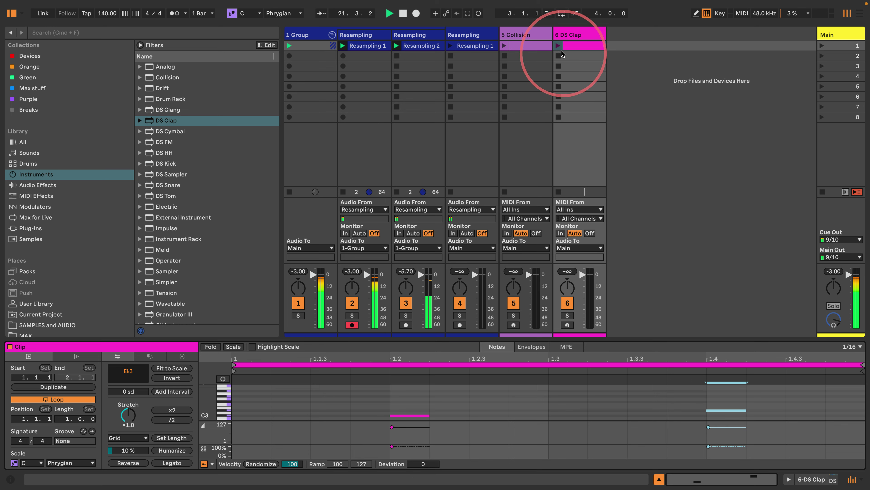
# Launch the clap clip and set the DS Clap's Tune to 45.7%
pyautogui.click(572, 36)
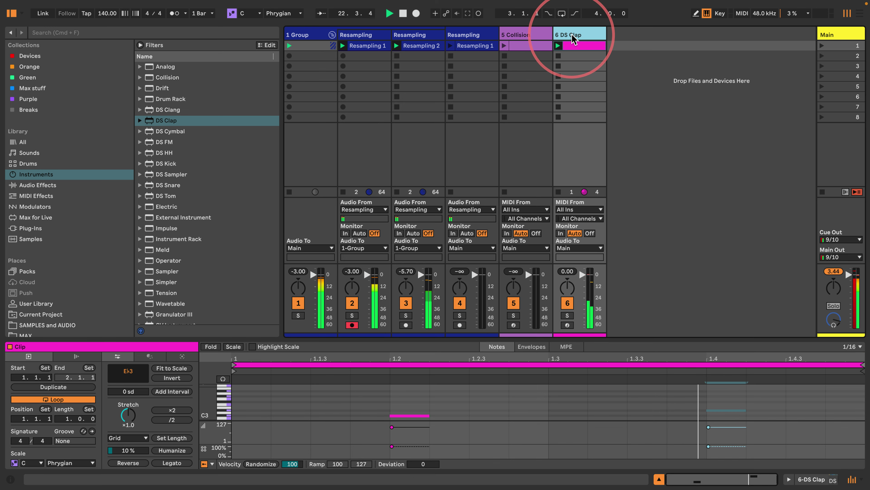
pyautogui.click(805, 478)
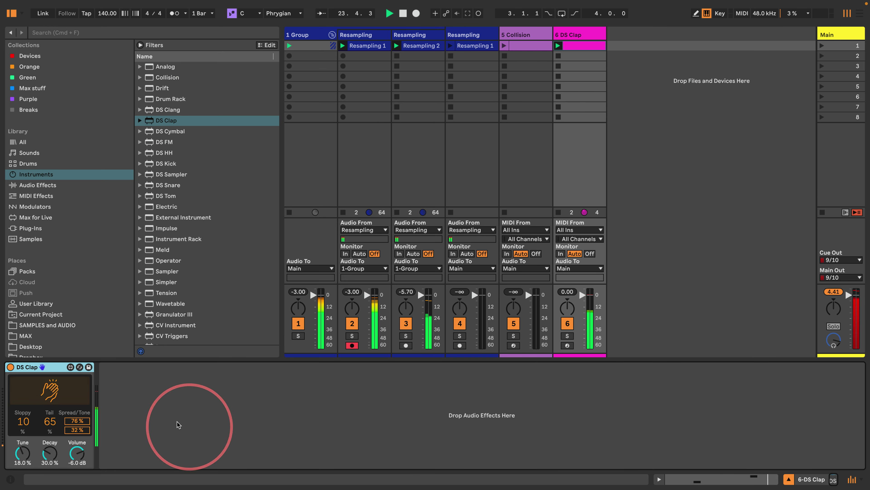
pyautogui.moveTo(21, 456)
pyautogui.mouseDown()
pyautogui.moveTo(22, 448)
pyautogui.moveTo(21, 456)
pyautogui.mouseUp()
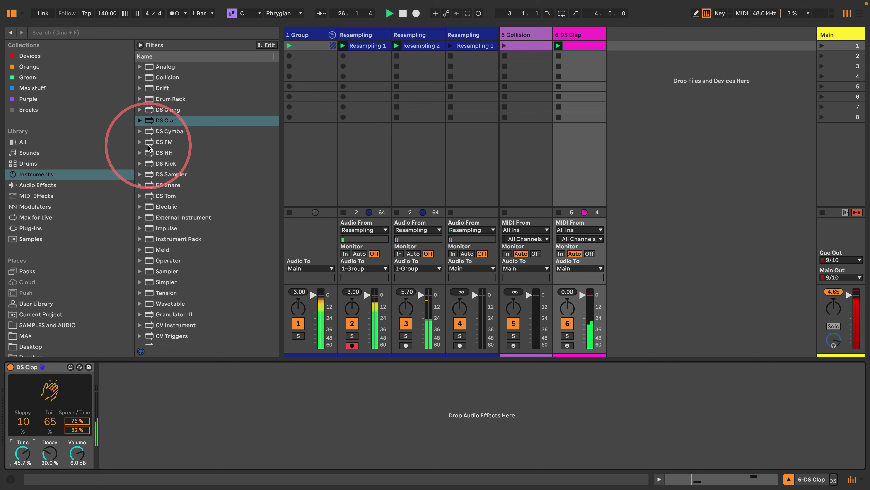
# Add a DS Kick on a new track and launch a one-bar clip with notes at 1.1 and 1.3.3
pyautogui.moveTo(148, 165); pyautogui.dragTo(670, 87)
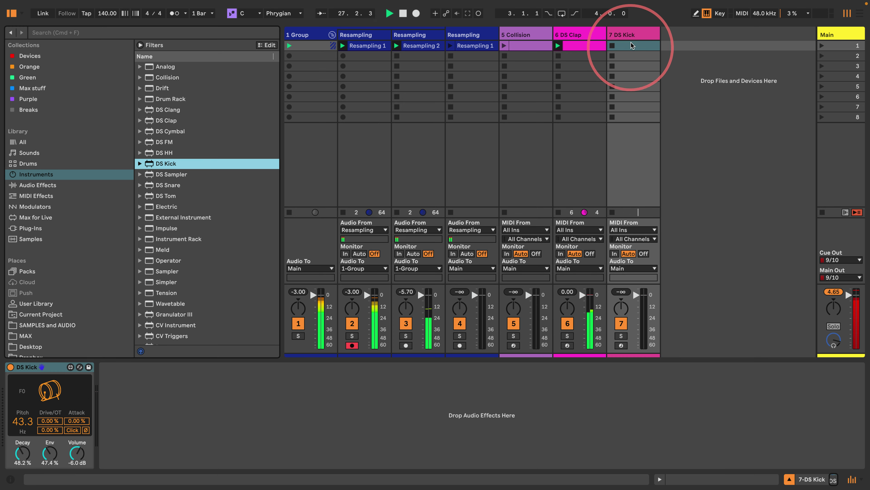
pyautogui.doubleClick(631, 48)
pyautogui.doubleClick(271, 410)
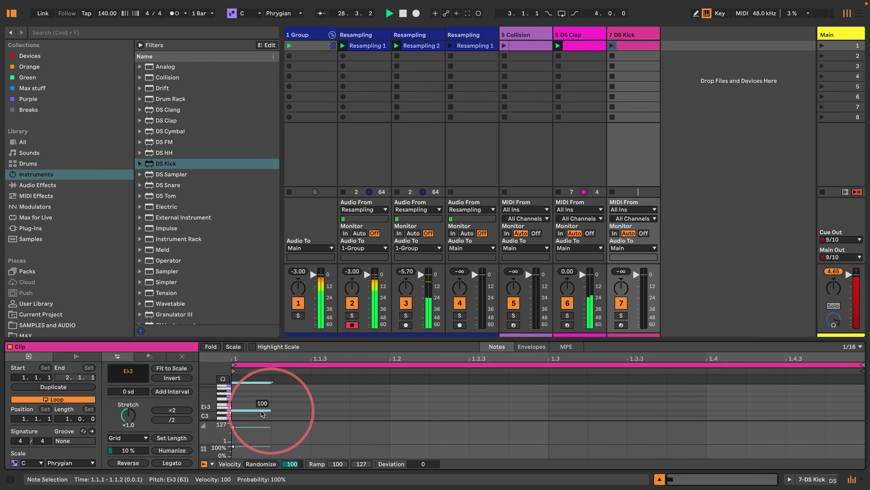
pyautogui.click(661, 402)
pyautogui.doubleClick(641, 407)
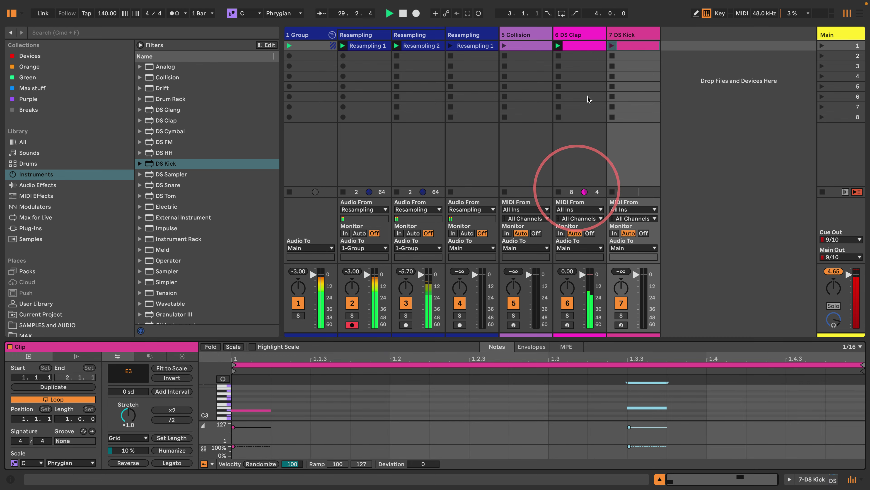
pyautogui.click(612, 46)
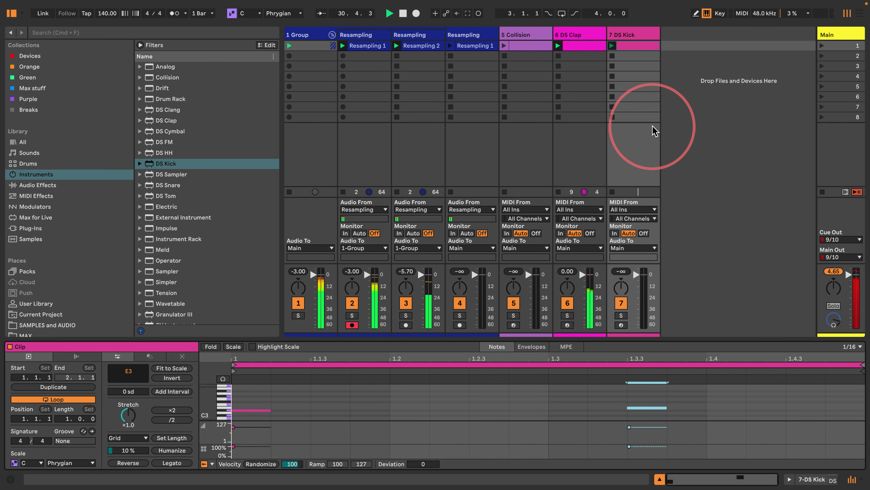
pyautogui.click(810, 479)
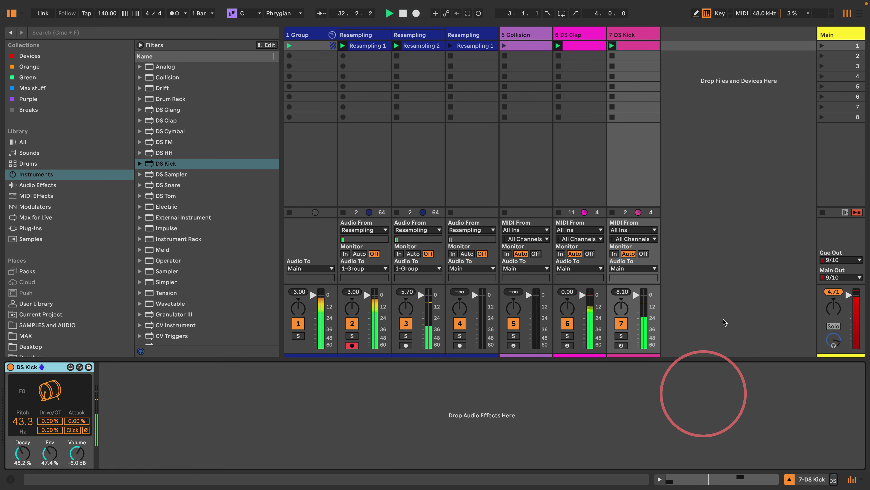
# Add a Limiter to the Main track while the clips play
pyautogui.click(835, 35)
pyautogui.scroll(-2, 169, 293)
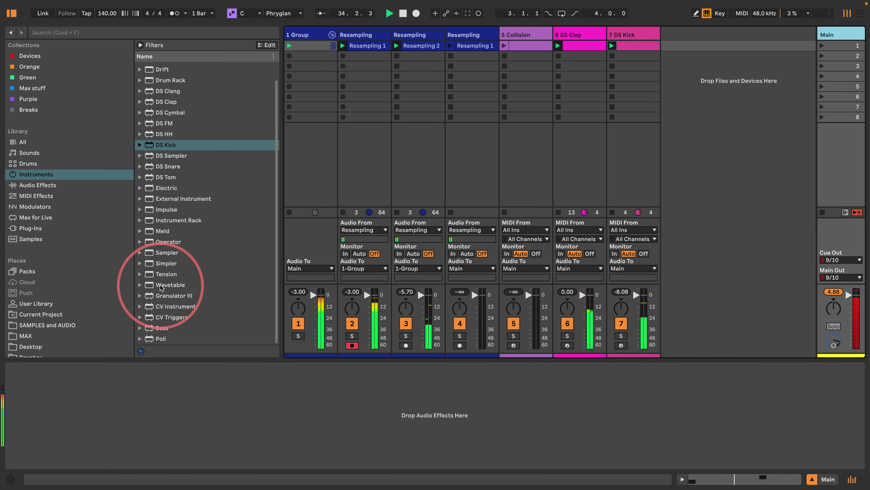
pyautogui.scroll(2, 163, 286)
pyautogui.click(36, 185)
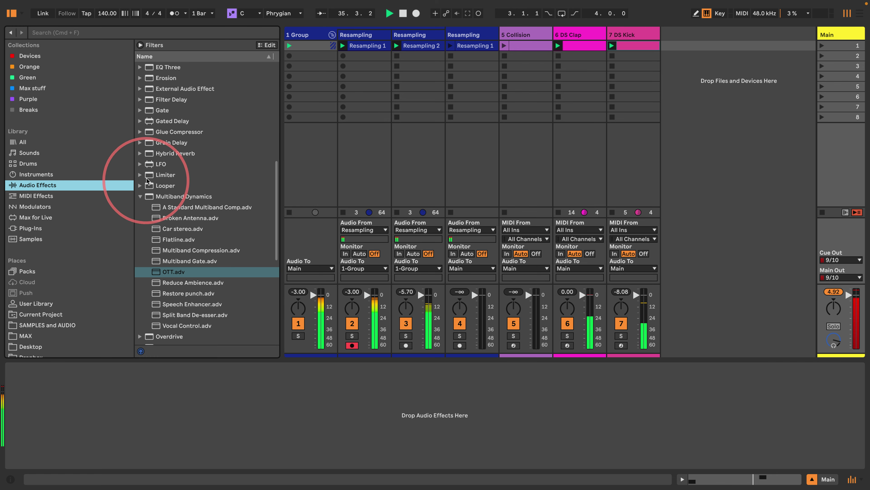
pyautogui.moveTo(162, 175); pyautogui.dragTo(114, 418)
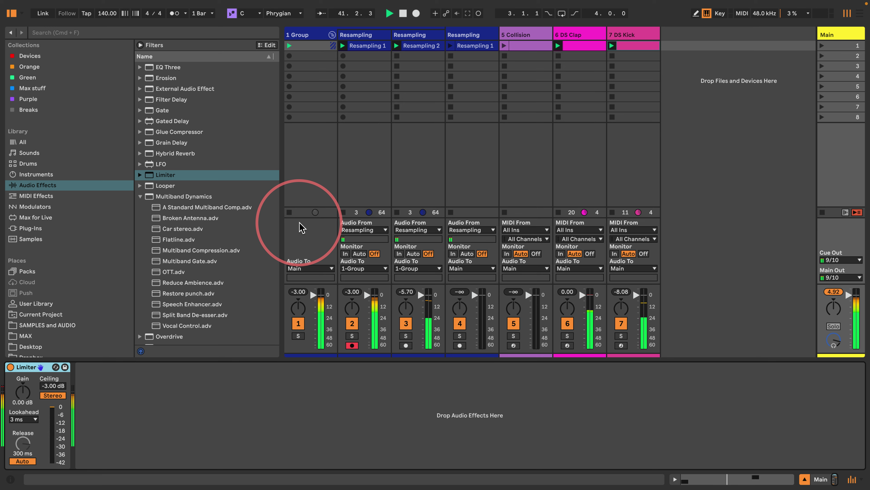
# Stop playback and insert a Compressor between the Drum Buss and the Limiter on the group track
pyautogui.click(305, 35)
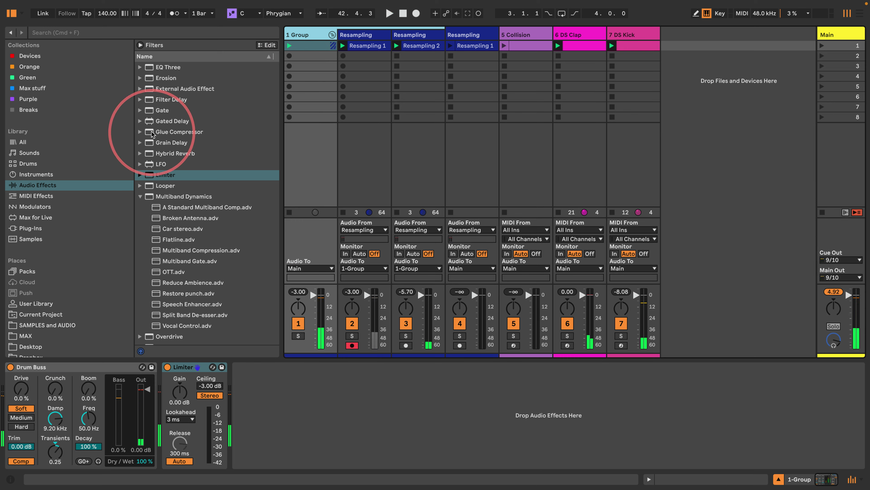
pyautogui.scroll(10, 150, 135)
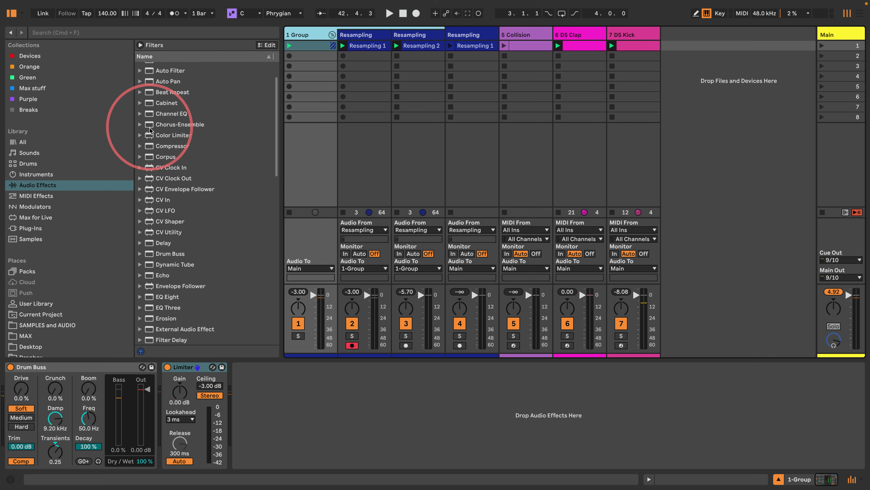
pyautogui.moveTo(164, 147); pyautogui.dragTo(150, 394)
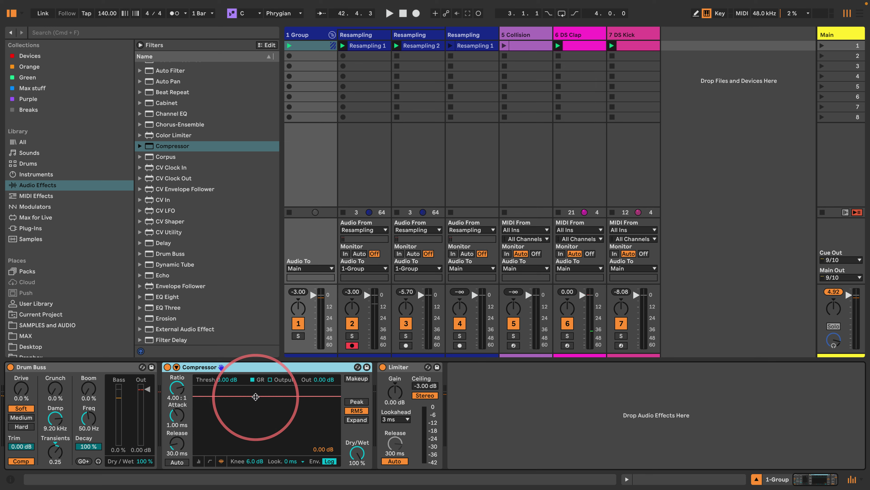
# Enable the group Compressor's sidechain with 7-DS Kick as its audio source
pyautogui.click(177, 367)
pyautogui.click(176, 367)
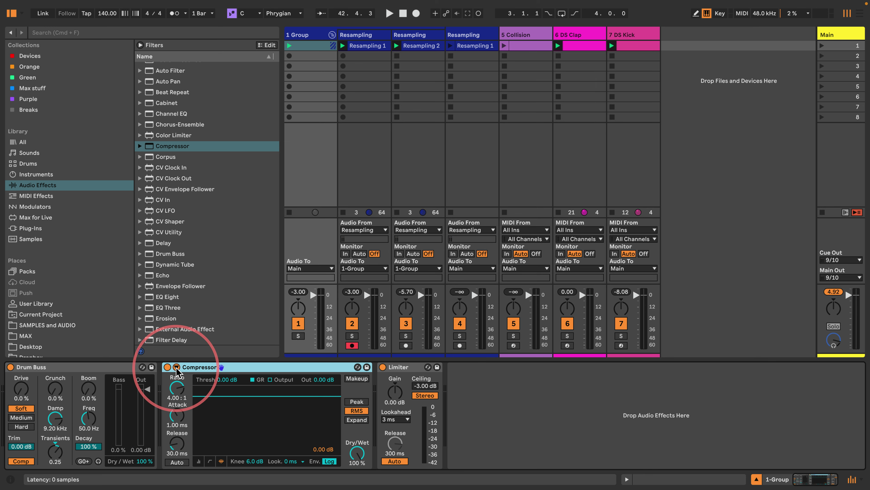
pyautogui.click(177, 367)
pyautogui.click(185, 395)
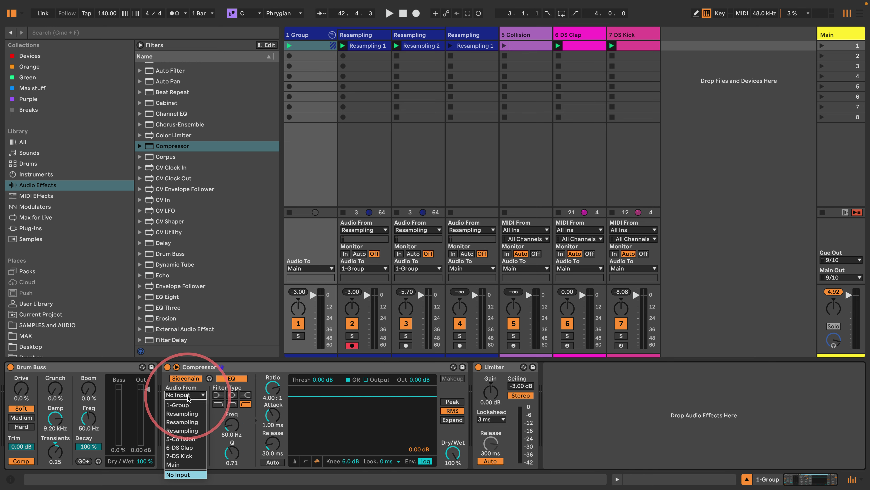
pyautogui.click(182, 456)
# Lower the Compressor's threshold to -35.0 dB while the clips play, and stop playback
pyautogui.press('space')
pyautogui.click(273, 413)
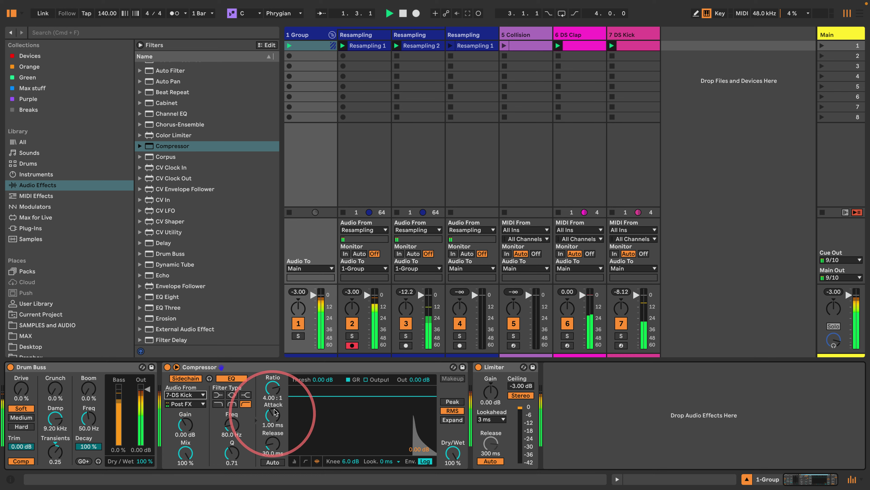
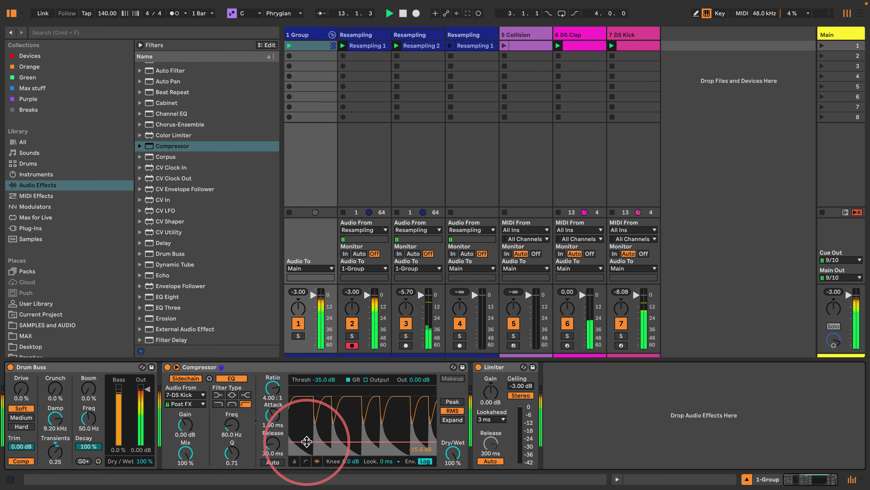
pyautogui.moveTo(280, 133); pyautogui.dragTo(235, 133)
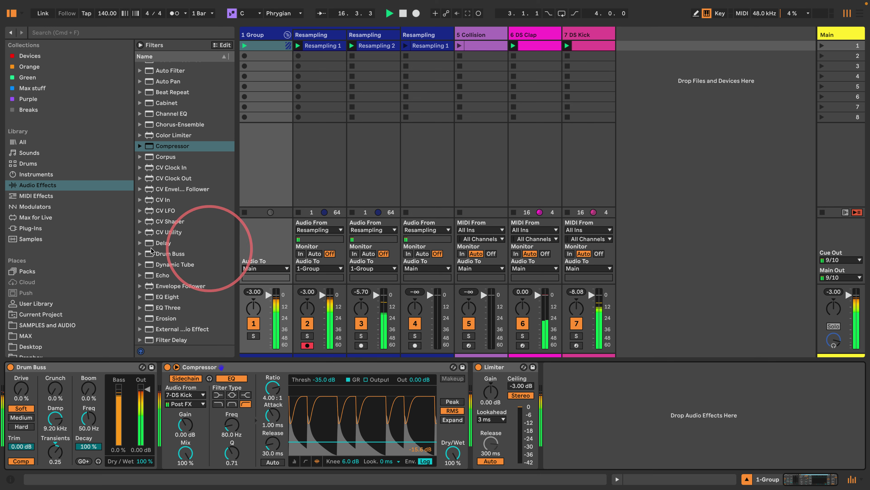
pyautogui.press('space')
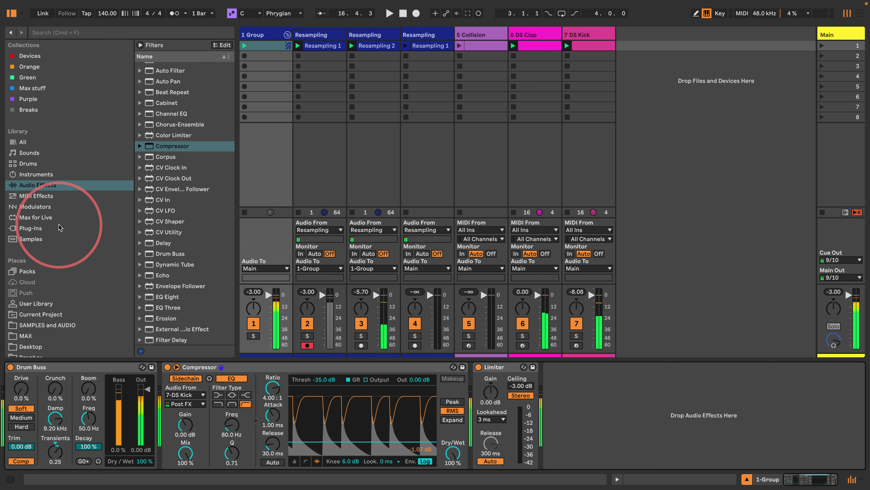
# Load the Meld instrument onto a new MIDI track
pyautogui.click(22, 175)
pyautogui.moveTo(158, 250); pyautogui.dragTo(686, 121)
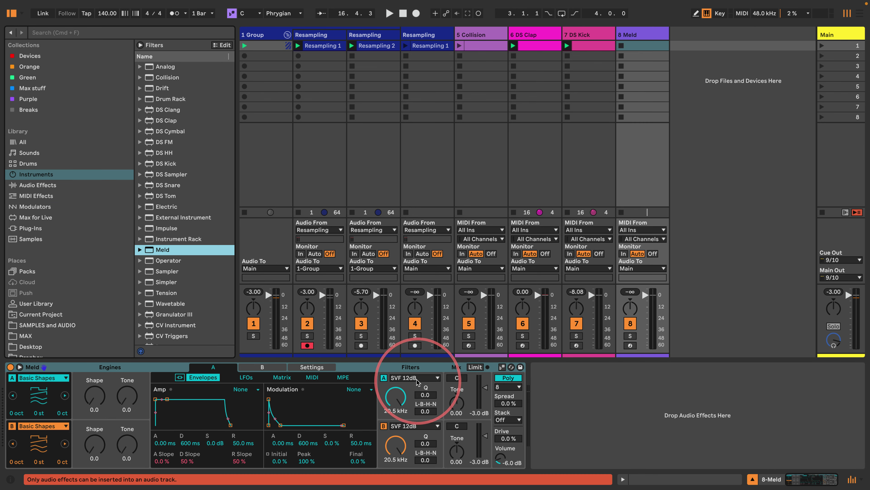
pyautogui.click(409, 381)
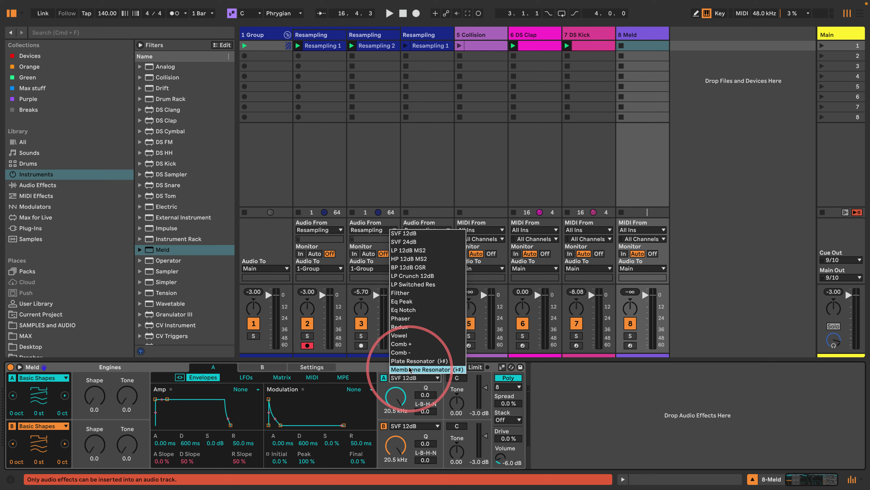
pyautogui.click(384, 394)
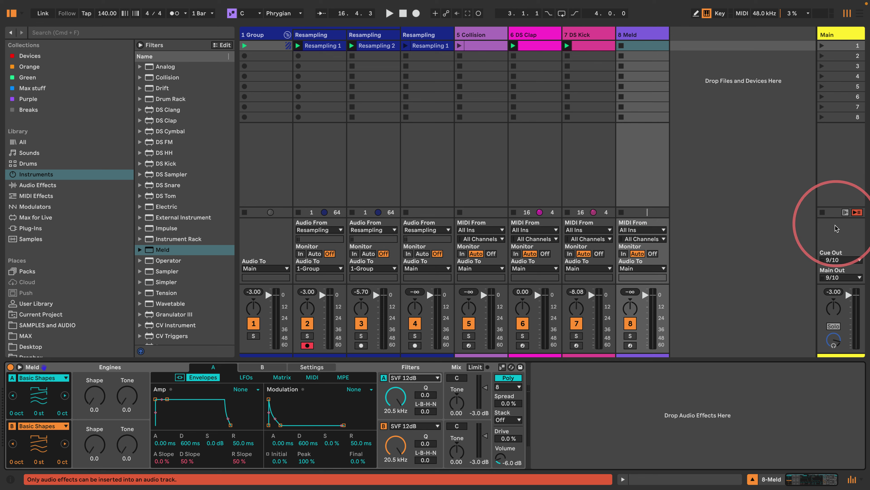
# Copy the Collision track's MIDI clip into the first slot of the Meld track and launch it
pyautogui.doubleClick(644, 46)
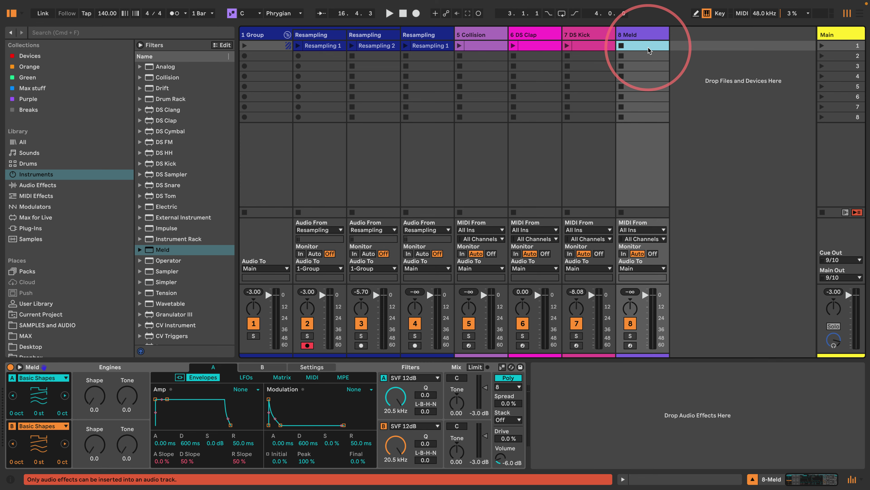
pyautogui.doubleClick(245, 419)
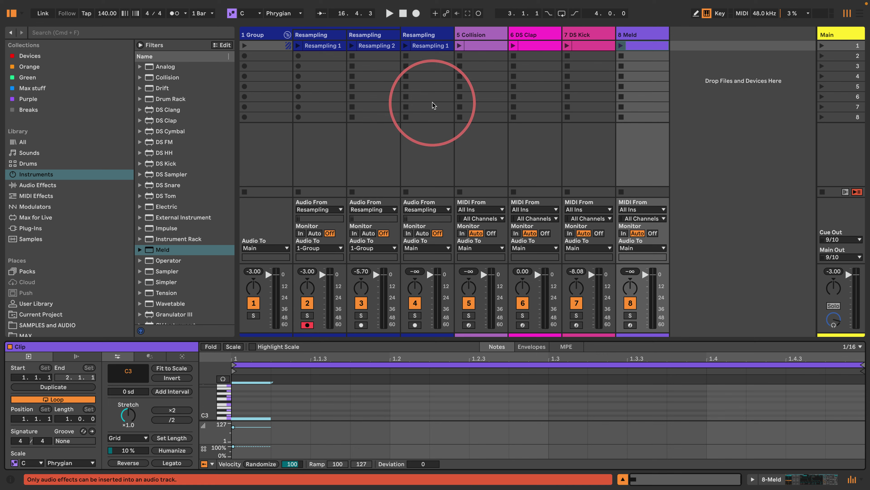
pyautogui.click(479, 45)
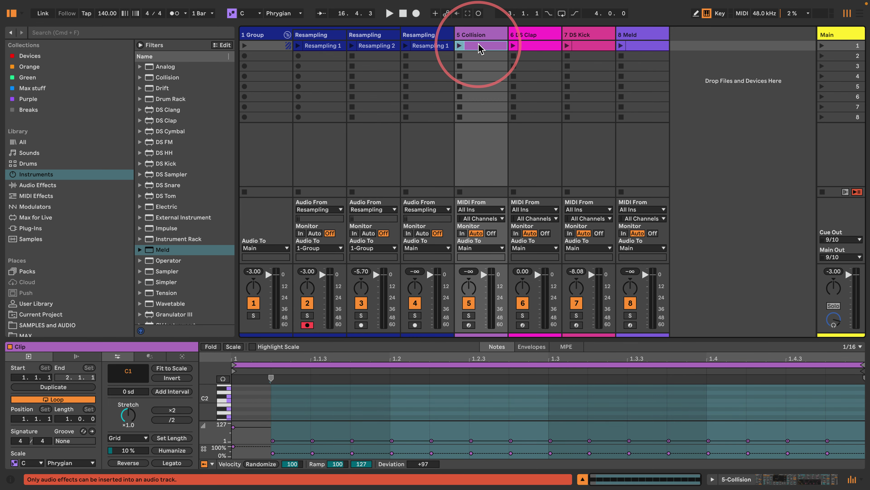
pyautogui.click(621, 45)
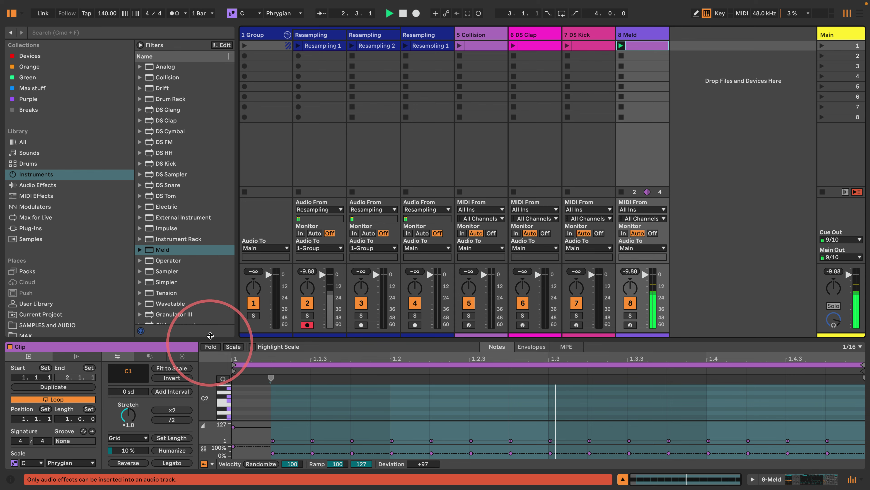
# Transpose all notes of the Meld clip up two octaves to C3
pyautogui.moveTo(210, 336); pyautogui.dragTo(210, 141)
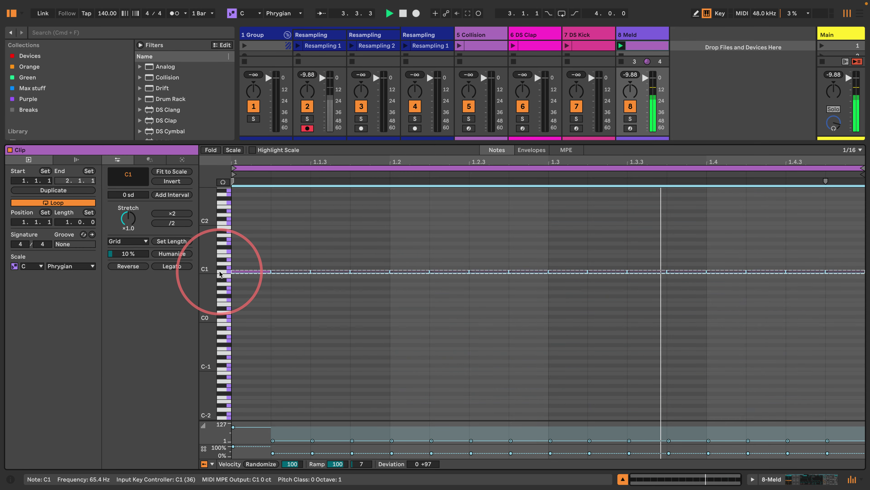
pyautogui.hotkey('shift', 'Up')
pyautogui.hotkey('shift', 'Up')
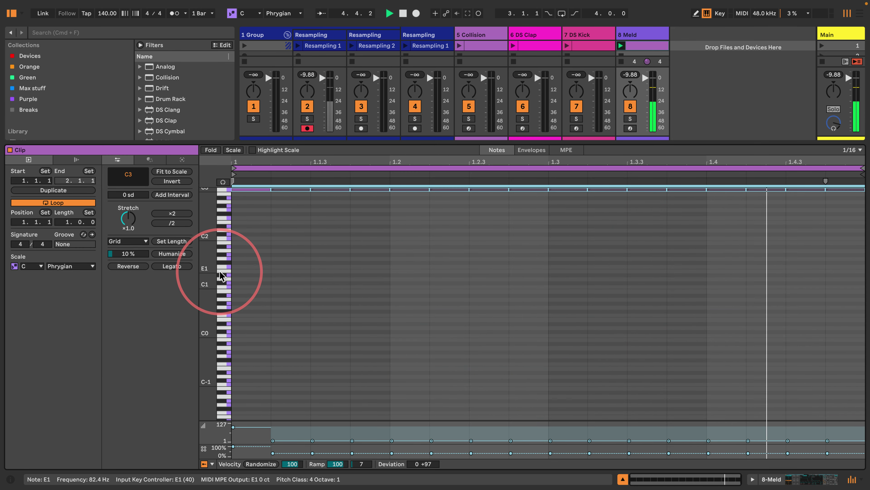
pyautogui.scroll(5, 222, 274)
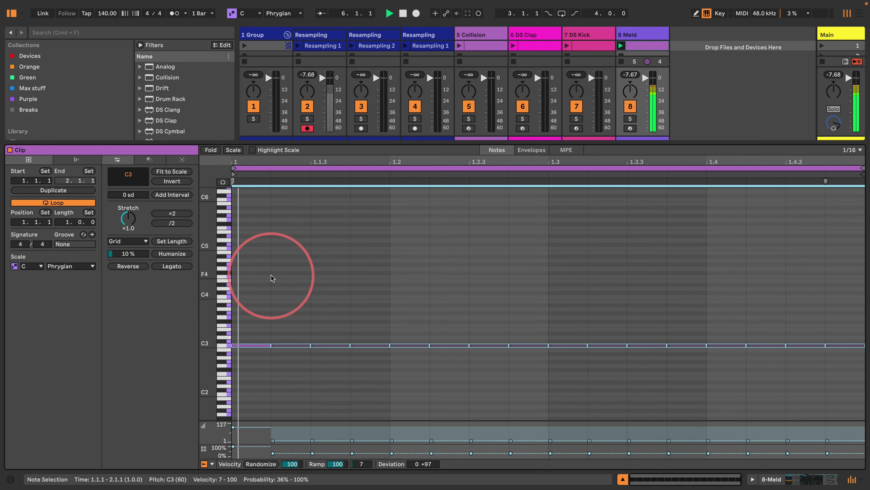
# Switch Meld's engine A to the Noisy Shapes oscillator while the clip plays
pyautogui.click(773, 478)
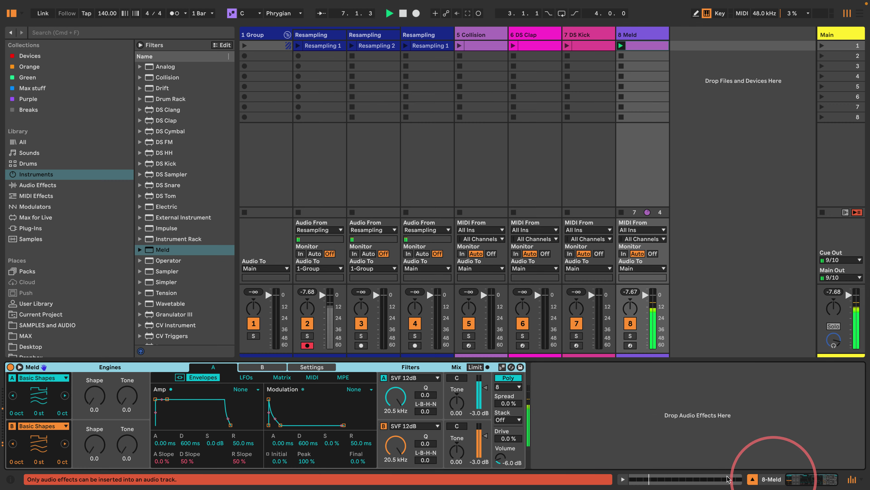
pyautogui.moveTo(94, 396); pyautogui.dragTo(102, 372)
pyautogui.click(29, 378)
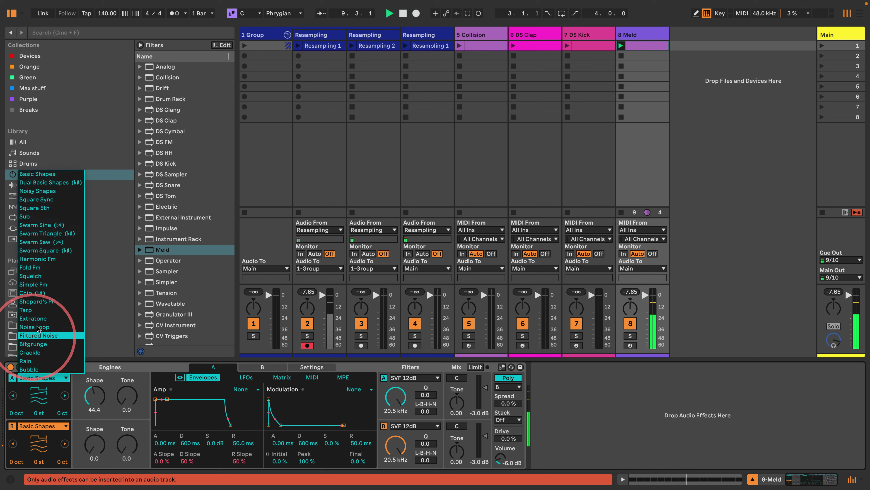
pyautogui.click(51, 191)
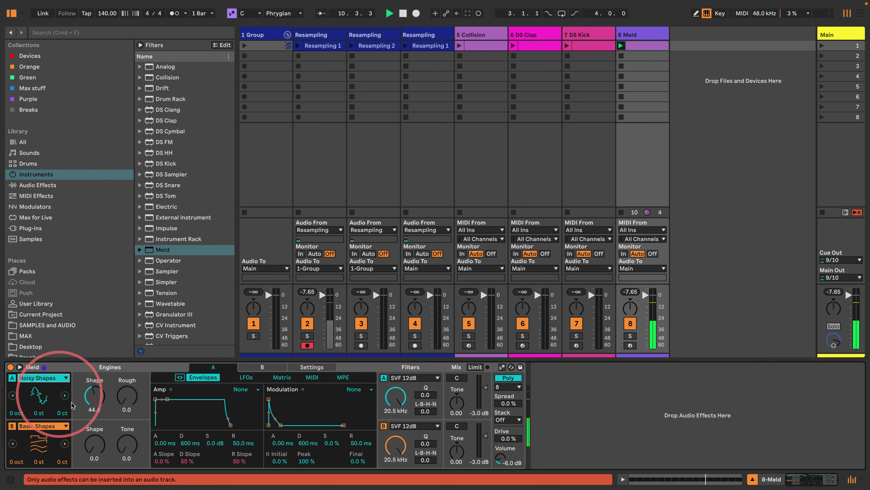
# Shape engine A's amp envelope to a 61.4 ms decay and -∞ dB sustain, with Shape at 50.0 and Rough at 48.4
pyautogui.moveTo(94, 398); pyautogui.dragTo(161, 425)
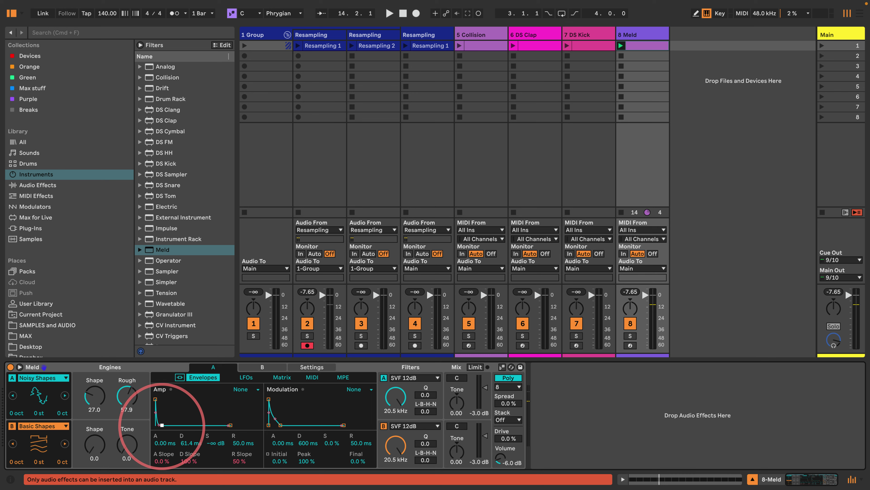
pyautogui.press('space')
pyautogui.moveTo(128, 402)
pyautogui.mouseDown()
pyautogui.moveTo(93, 396)
pyautogui.moveTo(131, 400)
pyautogui.moveTo(131, 408)
pyautogui.moveTo(134, 394)
pyautogui.mouseUp()
# Set filter A to Plate Resonator with Q 100.0 and frequency 88.3 Hz while the clip plays
pyautogui.click(428, 377)
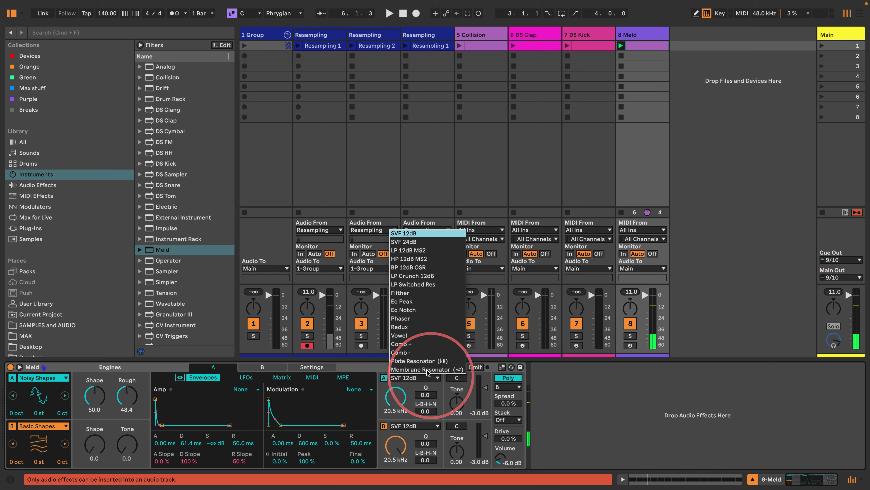
pyautogui.click(420, 360)
pyautogui.press('space')
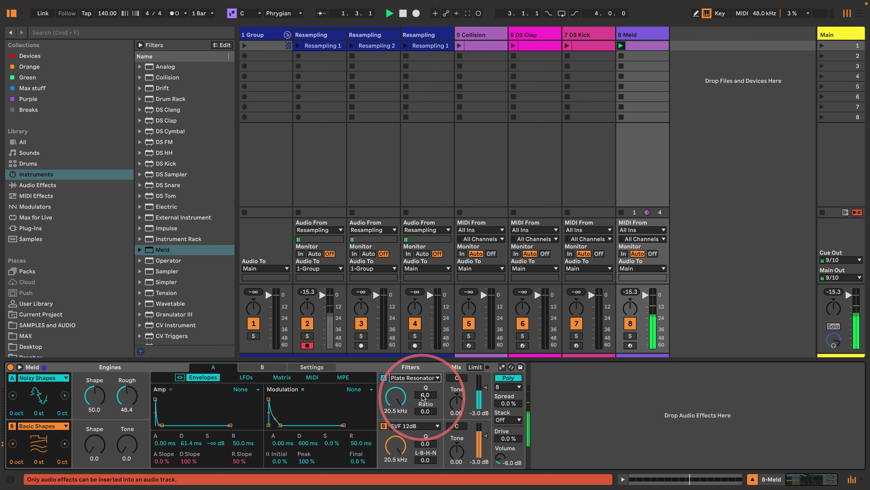
pyautogui.moveTo(424, 396); pyautogui.dragTo(396, 436)
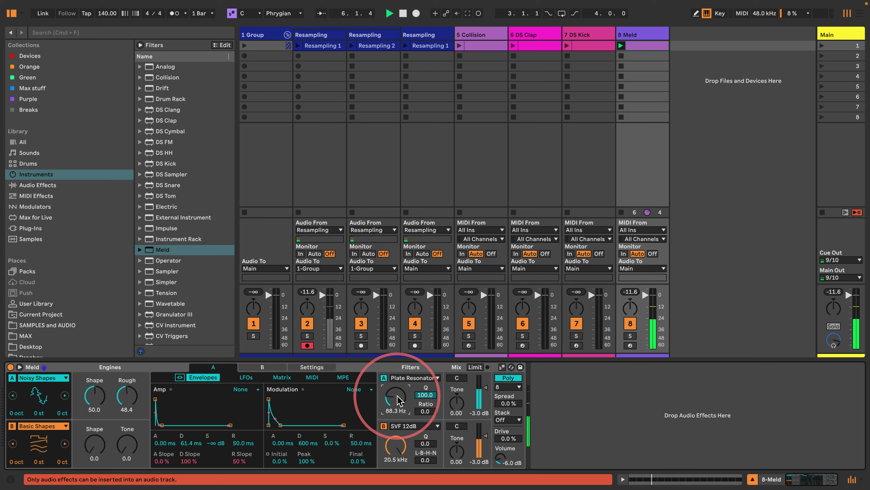
# Turn off engine B and set engine A's Shape to 51.6 and Rough to 48.4
pyautogui.moveTo(127, 398)
pyautogui.mouseDown()
pyautogui.moveTo(97, 401)
pyautogui.moveTo(126, 391)
pyautogui.mouseUp()
pyautogui.click(12, 426)
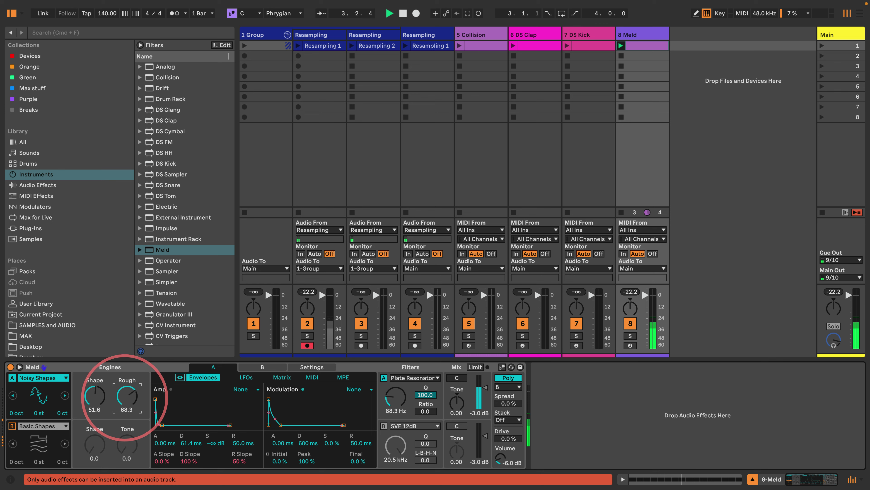
pyautogui.moveTo(124, 399); pyautogui.dragTo(125, 402)
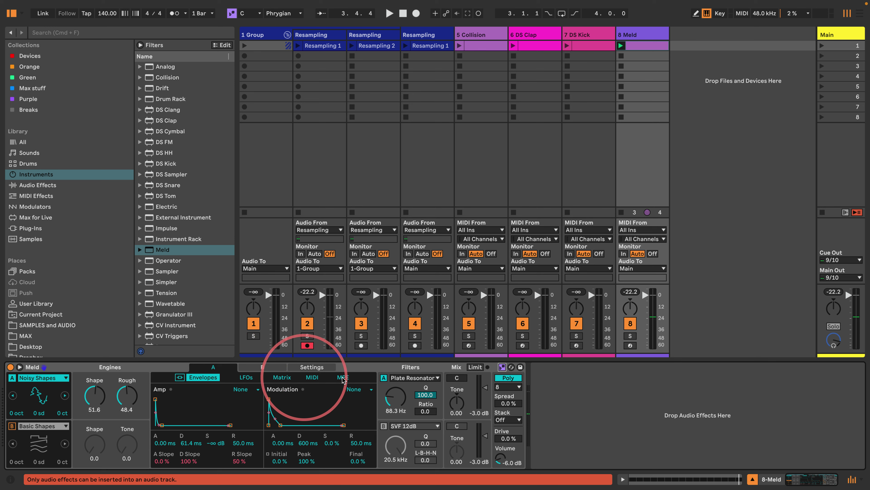
# Raise filter A's frequency to 2.03 kHz and assign LFO 2 to Filter Freq by 50 in Meld's expanded modulation matrix
pyautogui.click(19, 367)
pyautogui.moveTo(391, 397); pyautogui.dragTo(391, 391)
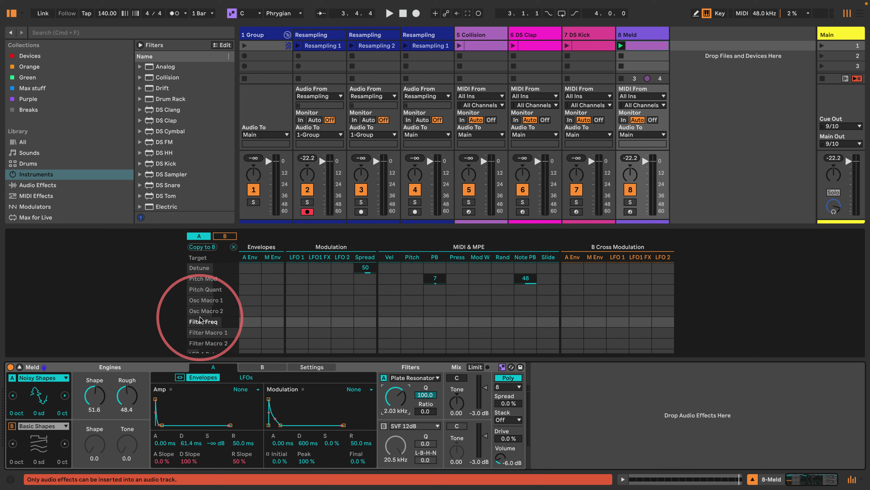
pyautogui.click(341, 321)
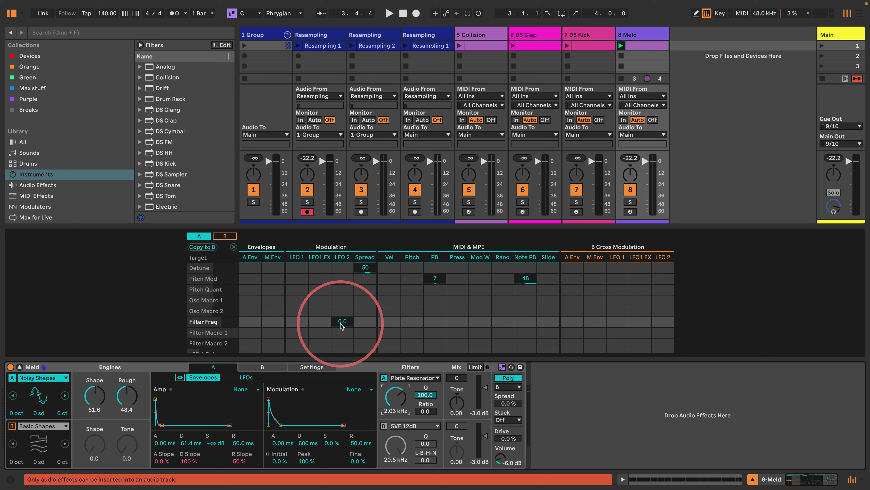
pyautogui.click(343, 322)
pyautogui.write('50')
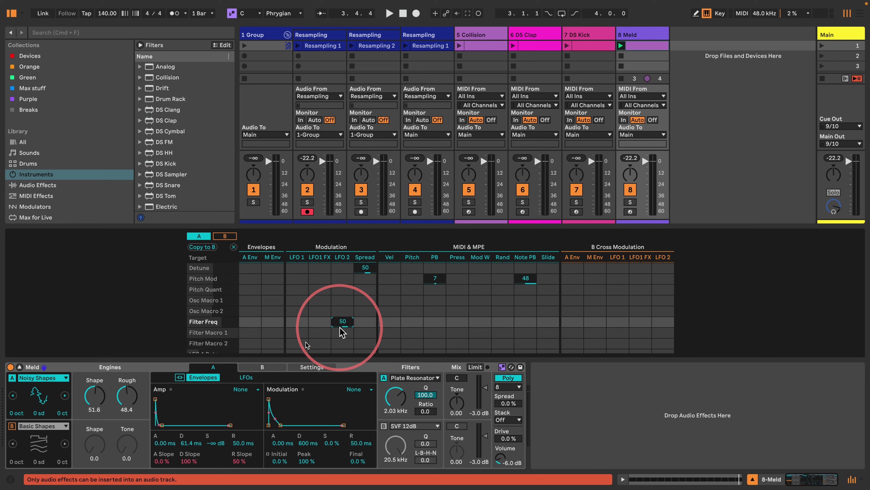
# Set LFO 2 to the Random S&H waveform with a rate of 0.01 Hz
pyautogui.click(246, 377)
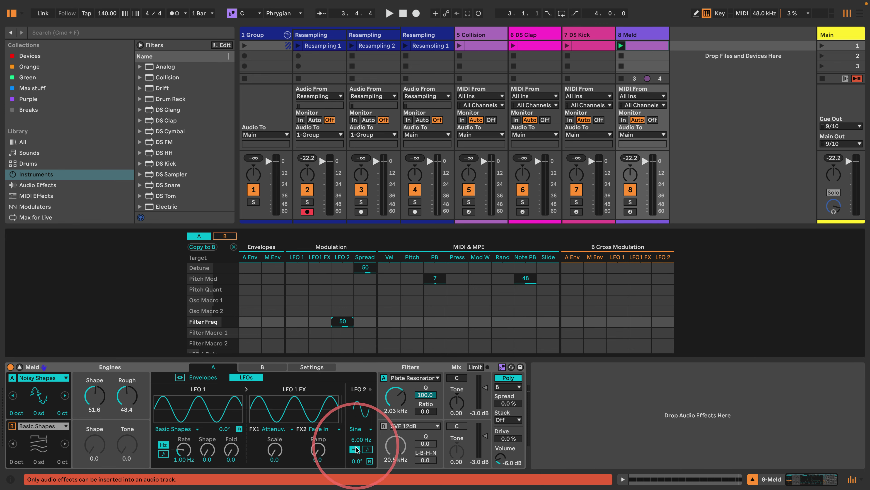
pyautogui.click(356, 430)
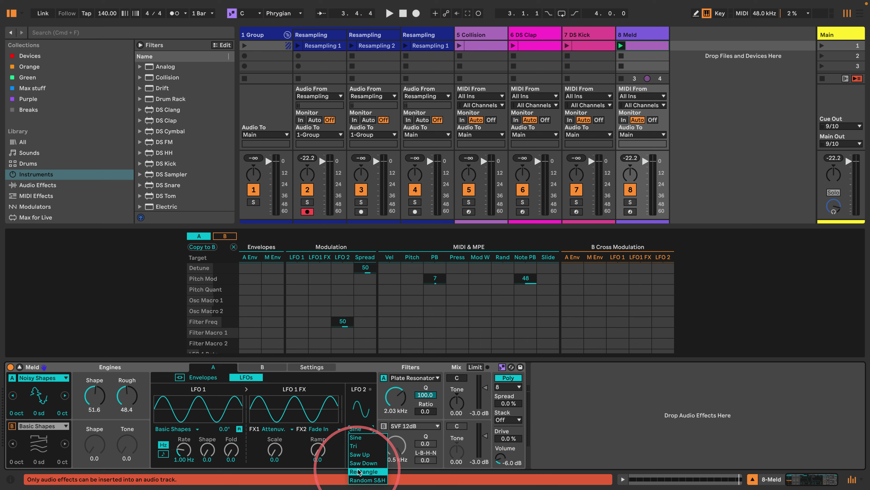
pyautogui.click(367, 479)
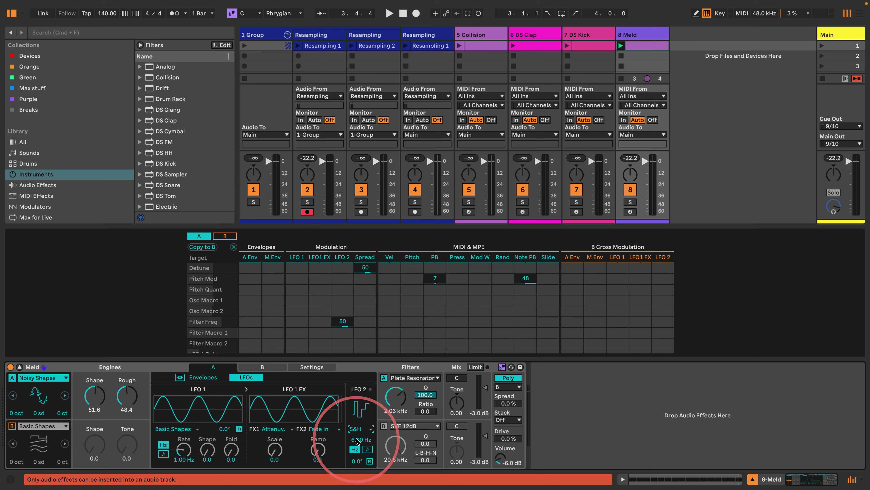
pyautogui.moveTo(359, 439); pyautogui.dragTo(358, 477)
# Play the clip, lower filter A's frequency to 213 Hz and sync LFO 2's rate to 1/4
pyautogui.press('space')
pyautogui.moveTo(357, 418); pyautogui.dragTo(395, 398)
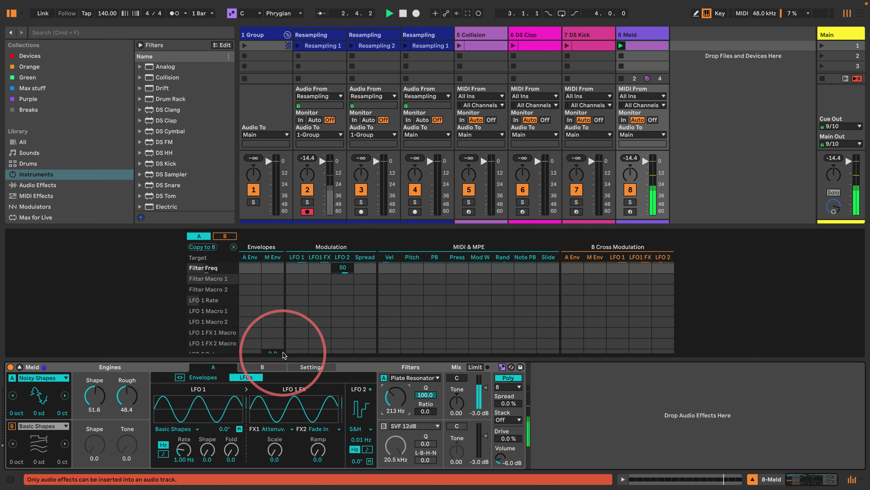
pyautogui.scroll(3, 286, 345)
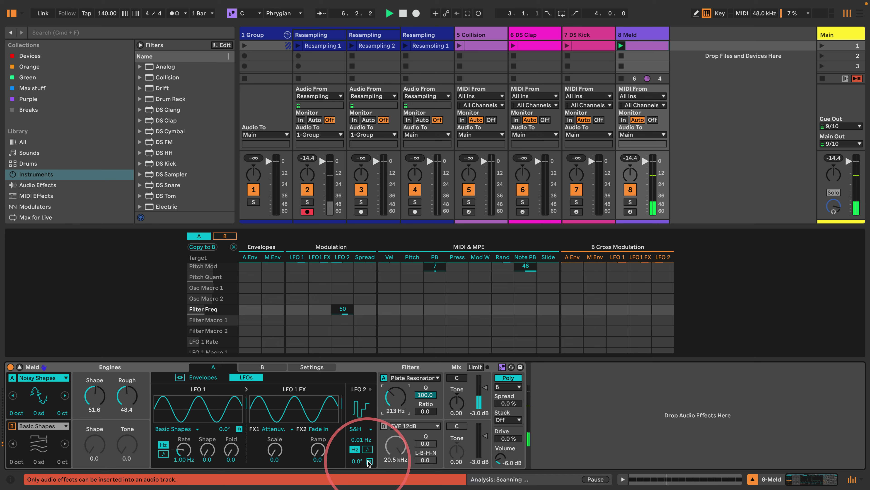
pyautogui.click(362, 448)
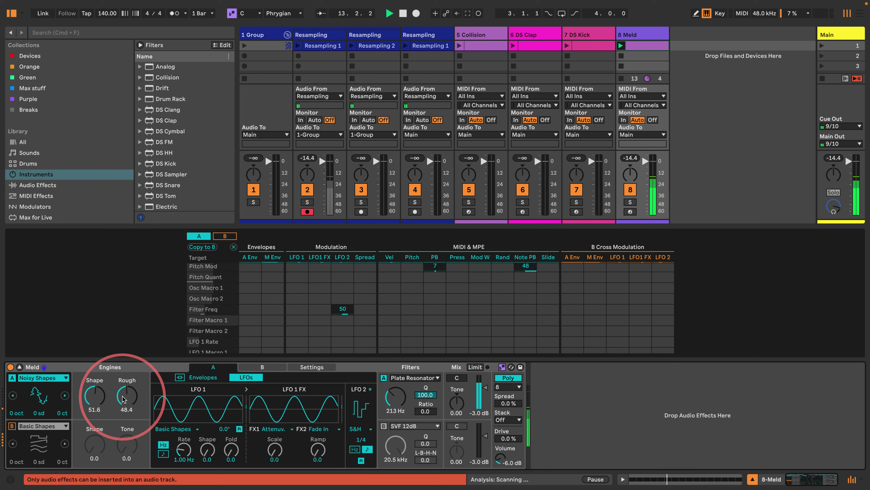
# Set engine A's Shape to 41.3 and Rough to 66.7, and lower the Plate Resonator's Q to 57.8
pyautogui.moveTo(127, 396); pyautogui.dragTo(127, 427)
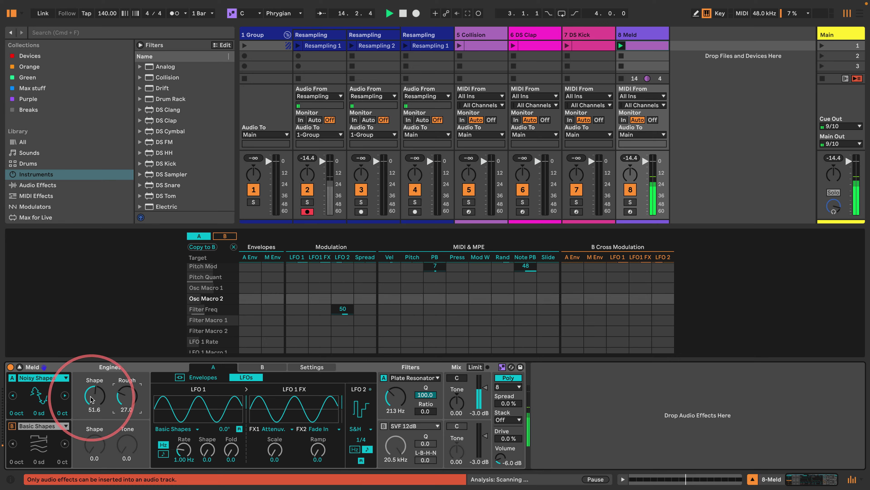
pyautogui.moveTo(95, 396)
pyautogui.mouseDown()
pyautogui.moveTo(94, 412)
pyautogui.moveTo(91, 399)
pyautogui.moveTo(124, 392)
pyautogui.moveTo(123, 378)
pyautogui.moveTo(100, 391)
pyautogui.mouseUp()
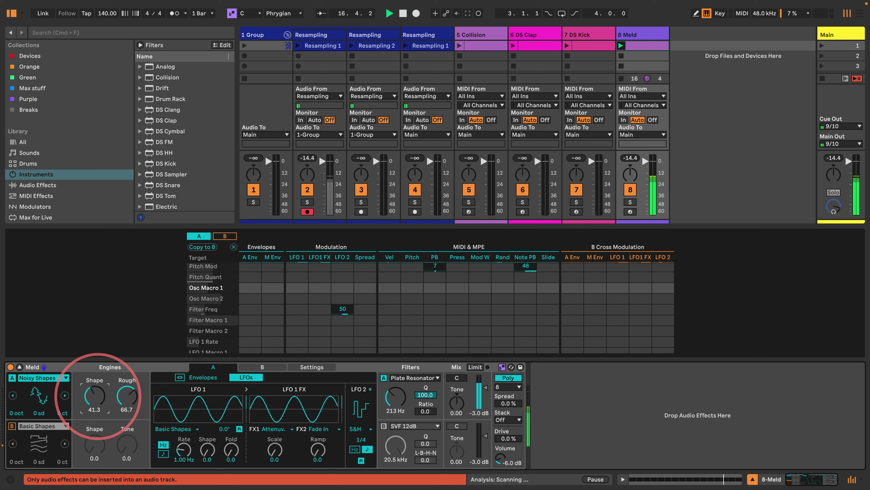
pyautogui.click(425, 395)
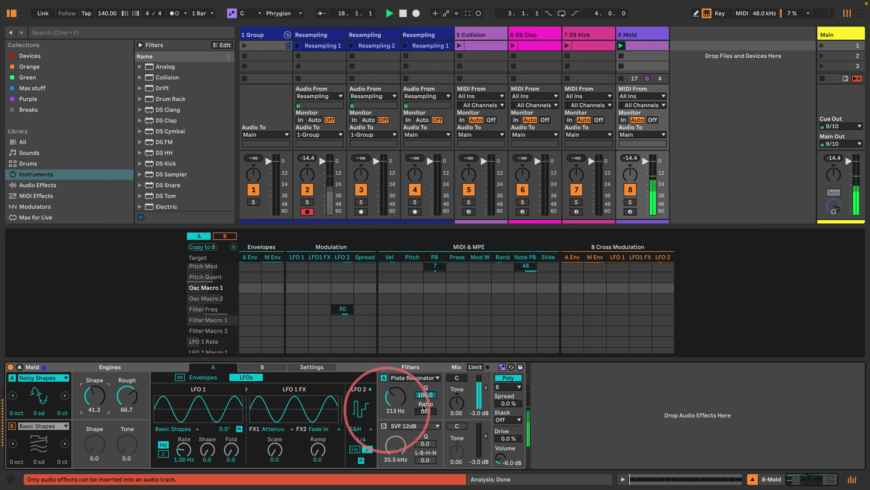
pyautogui.moveTo(426, 395)
pyautogui.mouseDown()
pyautogui.moveTo(425, 410)
pyautogui.moveTo(428, 397)
pyautogui.mouseUp()
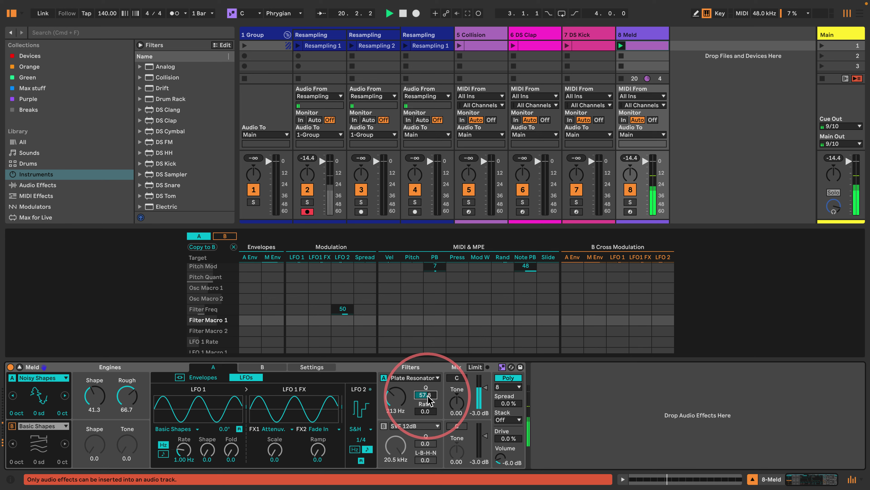
# Change filter A to Membrane Resonator and set Q to 64.1 and Damp to 54.7 while the clip plays
pyautogui.click(415, 377)
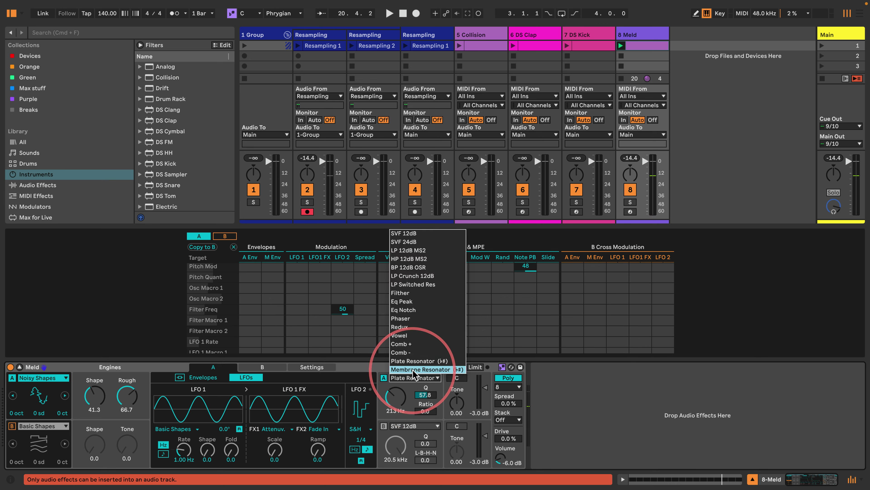
pyautogui.click(419, 369)
pyautogui.press('space')
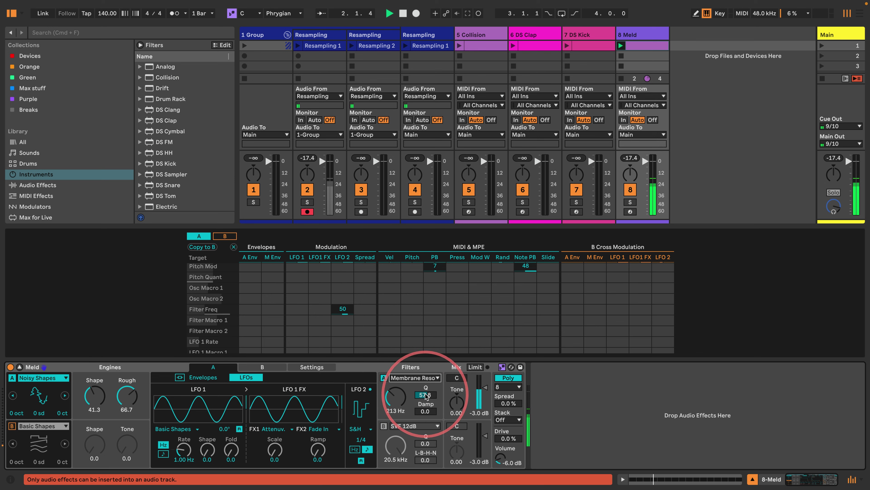
pyautogui.moveTo(426, 400)
pyautogui.mouseDown()
pyautogui.moveTo(426, 384)
pyautogui.moveTo(426, 409)
pyautogui.mouseUp()
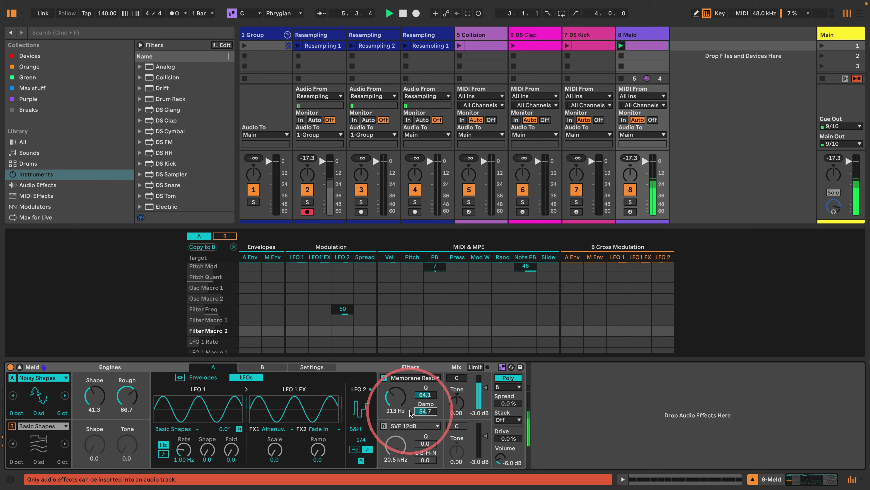
# In the Meld clip, lower the chance of the repeated C3 notes and set the first note's chance to 91%
pyautogui.doubleClick(636, 45)
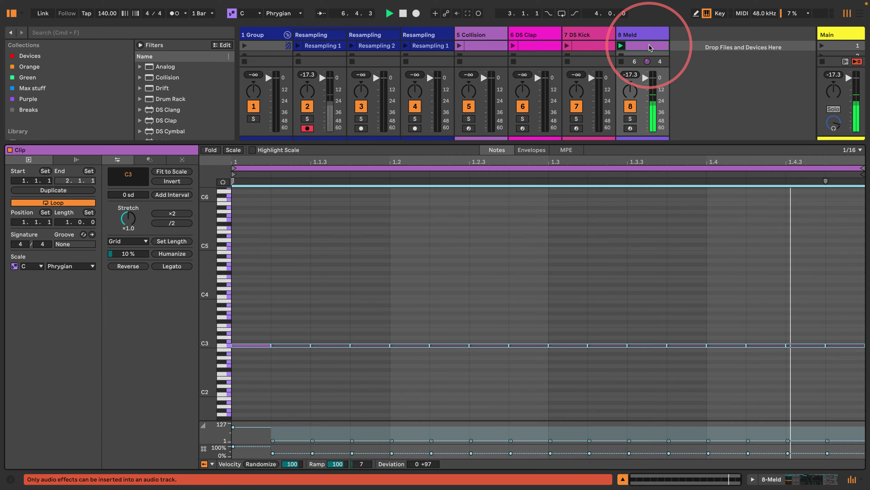
pyautogui.moveTo(195, 353); pyautogui.dragTo(209, 345)
pyautogui.moveTo(291, 357); pyautogui.dragTo(852, 223)
pyautogui.moveTo(273, 449); pyautogui.dragTo(271, 453)
pyautogui.click(233, 447)
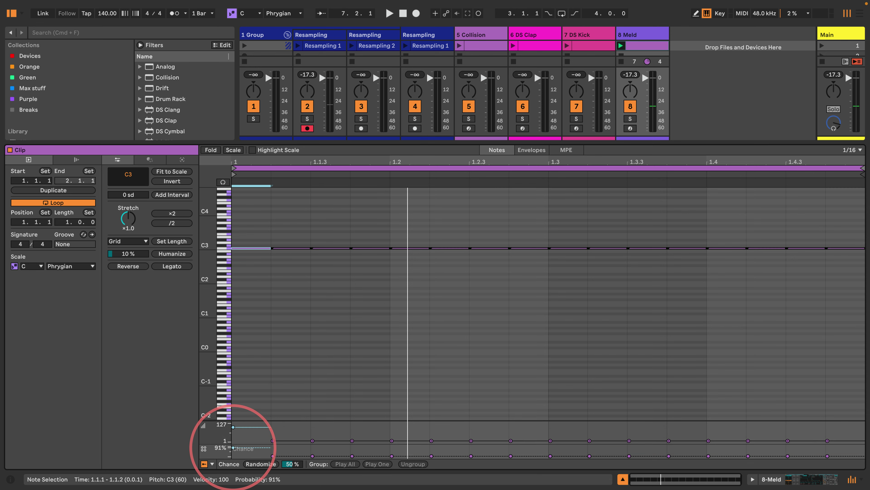
# Add a Delay after Meld and set its Feedback to 59% while auditioning the clip
pyautogui.click(641, 35)
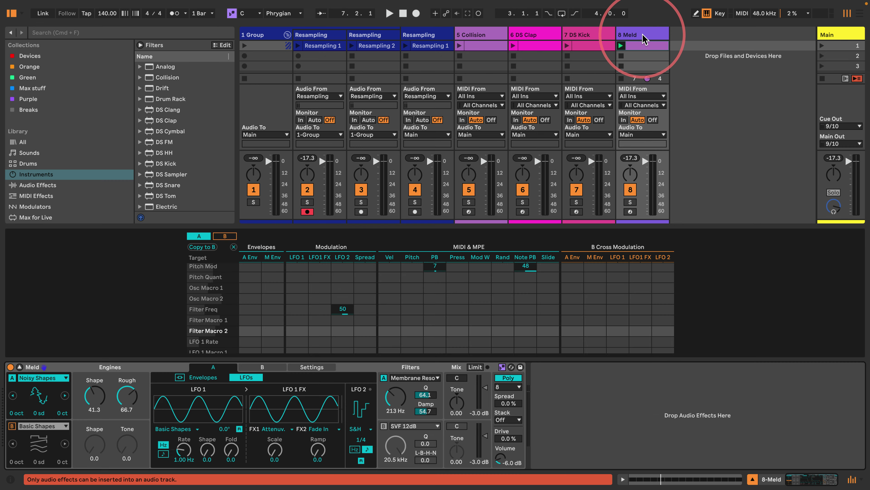
pyautogui.click(38, 185)
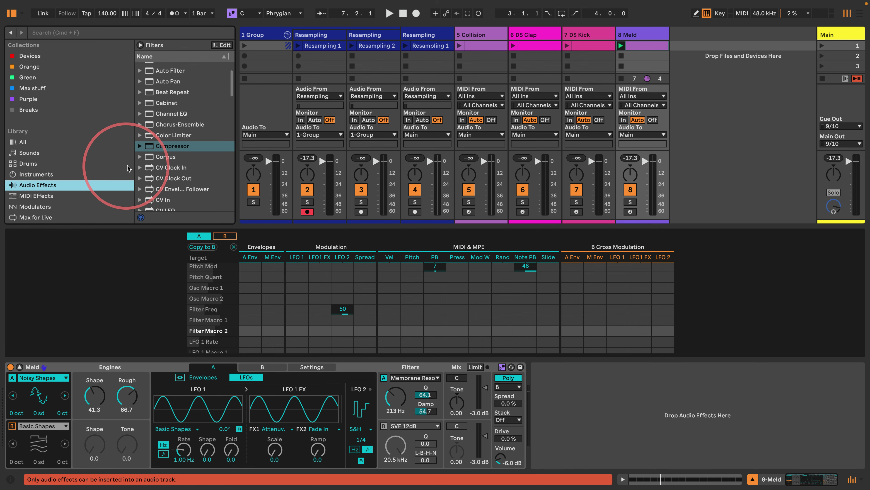
pyautogui.scroll(-5, 165, 151)
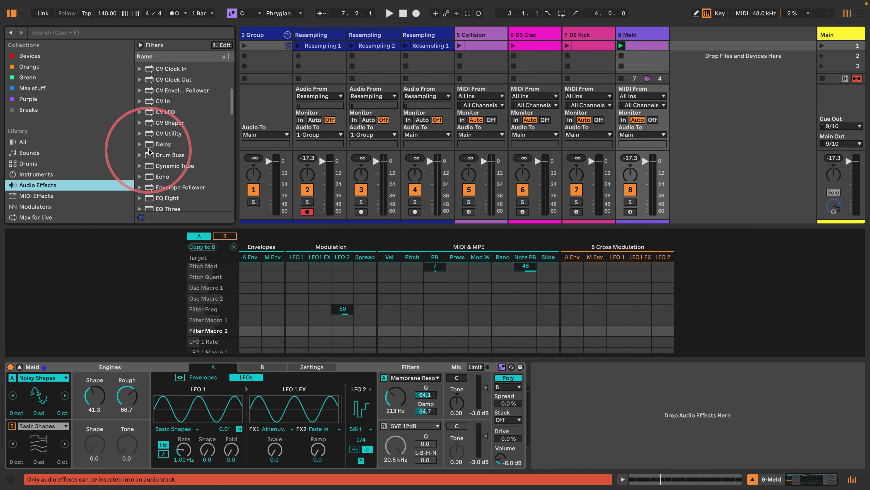
pyautogui.moveTo(163, 144); pyautogui.dragTo(613, 379)
pyautogui.press('space')
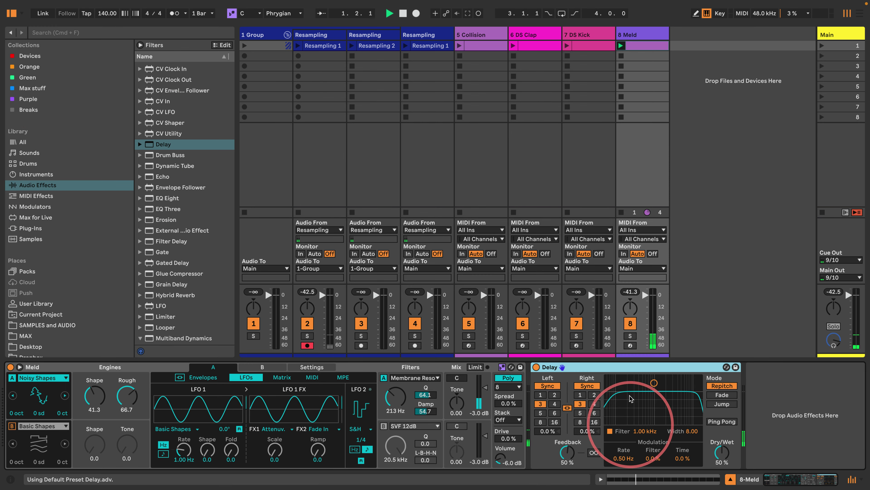
pyautogui.moveTo(567, 453); pyautogui.dragTo(567, 447)
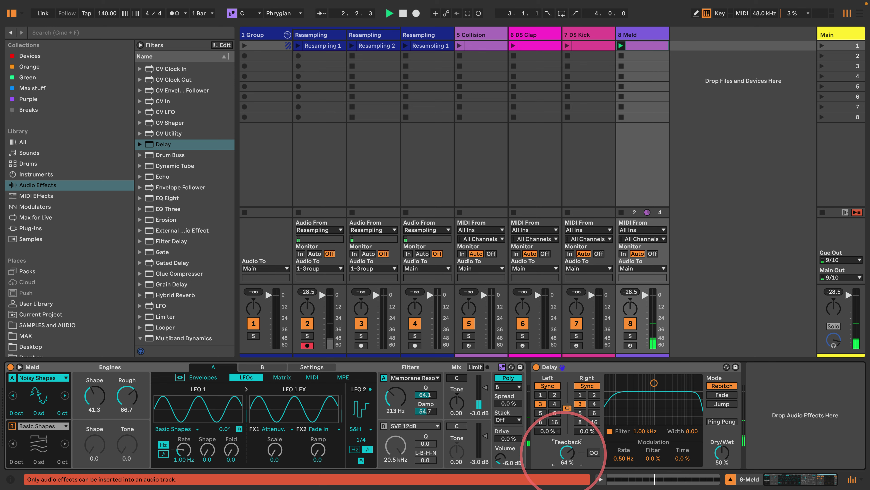
pyautogui.press('space')
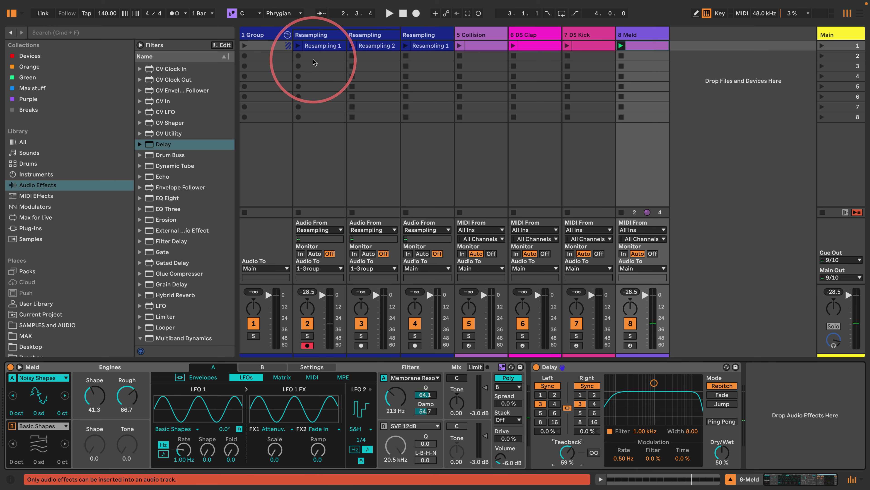
# Move the Collision, clap and kick clips to scene 8 and the third Resampling clip to scene 7, and launch scene 1
pyautogui.click(592, 45)
pyautogui.moveTo(479, 46); pyautogui.dragTo(480, 117)
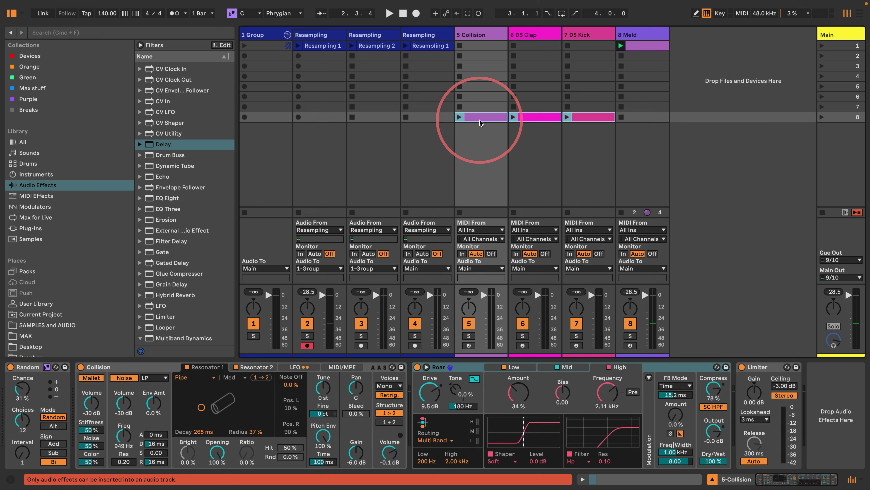
pyautogui.moveTo(425, 46); pyautogui.dragTo(432, 108)
pyautogui.click(821, 46)
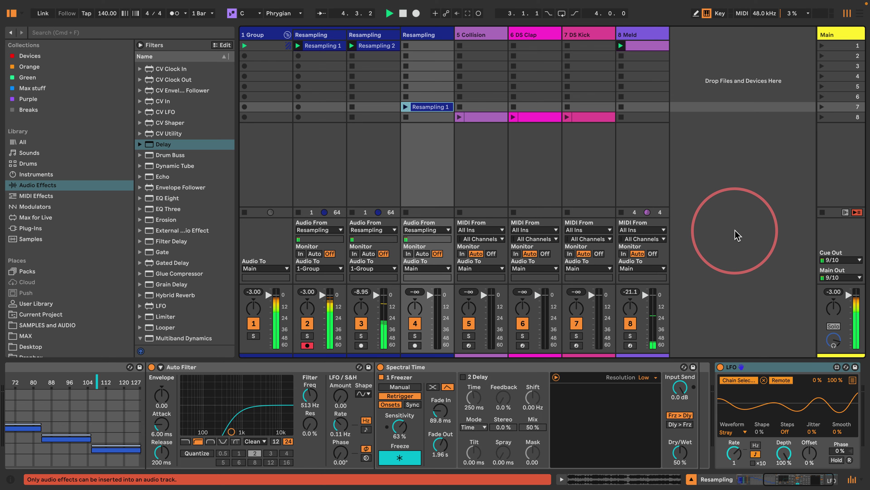
# Move the clap and kick clips back to scene 1 and launch them with the playing groove
pyautogui.click(567, 120)
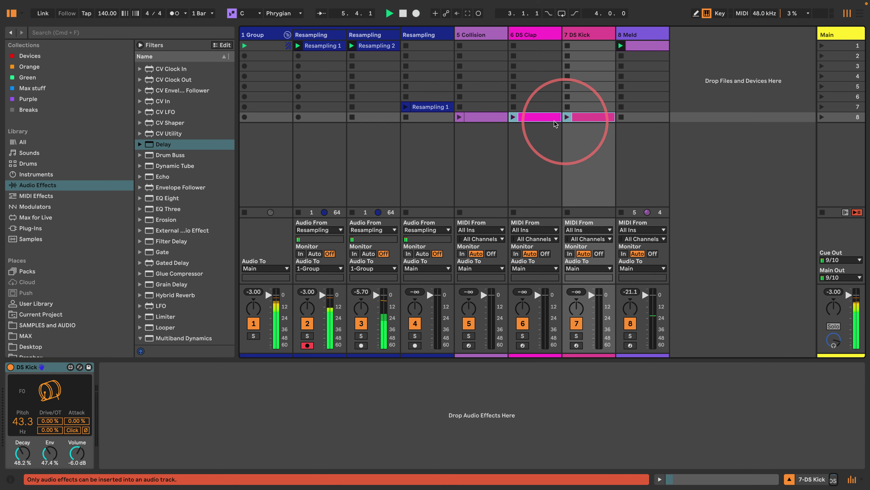
pyautogui.moveTo(555, 124); pyautogui.dragTo(513, 48)
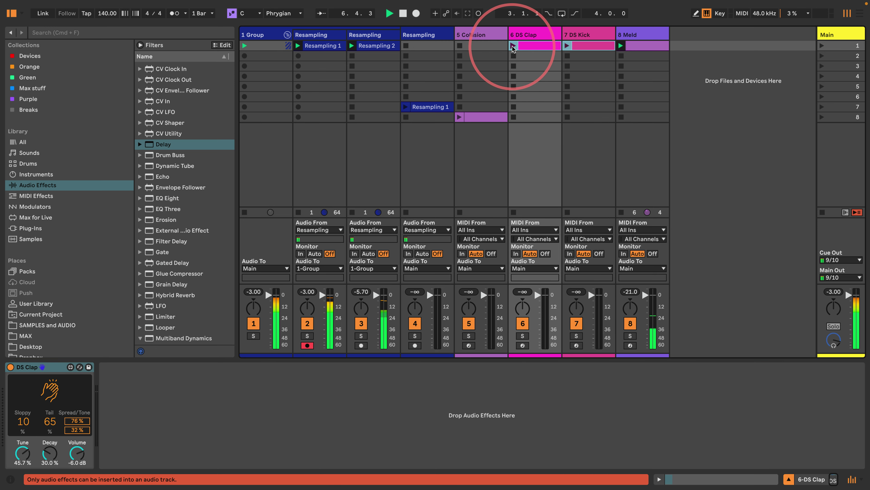
pyautogui.click(513, 45)
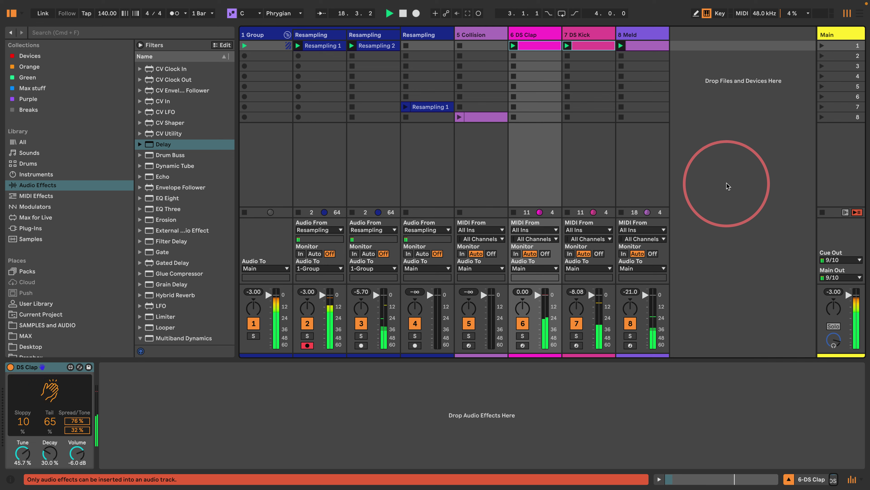
# Insert a Beat Repeat before the Limiter on the Main track
pyautogui.click(837, 35)
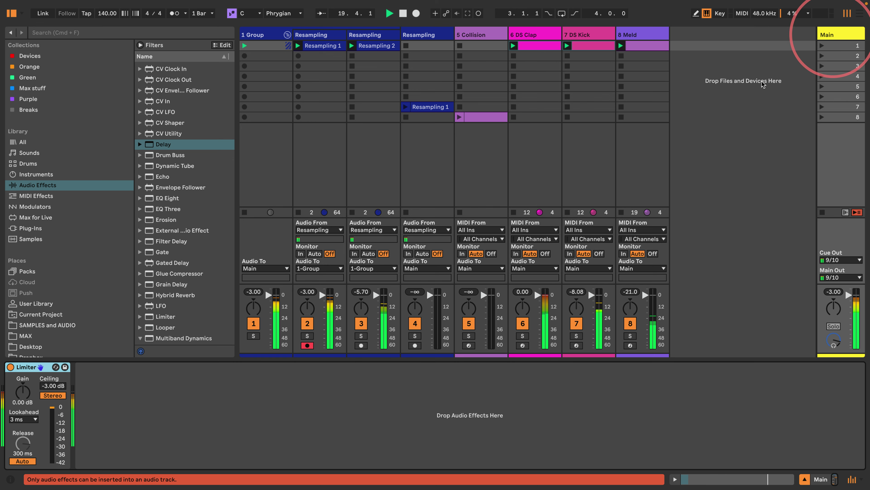
pyautogui.click(51, 174)
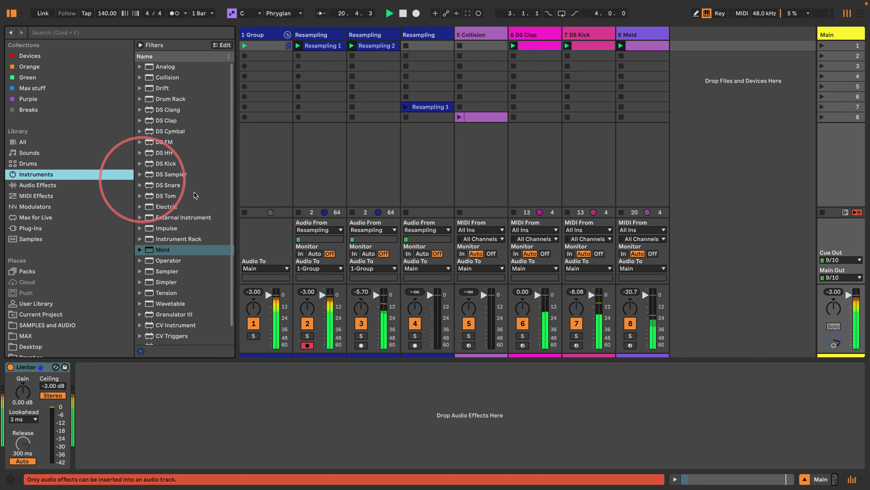
pyautogui.moveTo(236, 192); pyautogui.dragTo(319, 192)
pyautogui.click(30, 186)
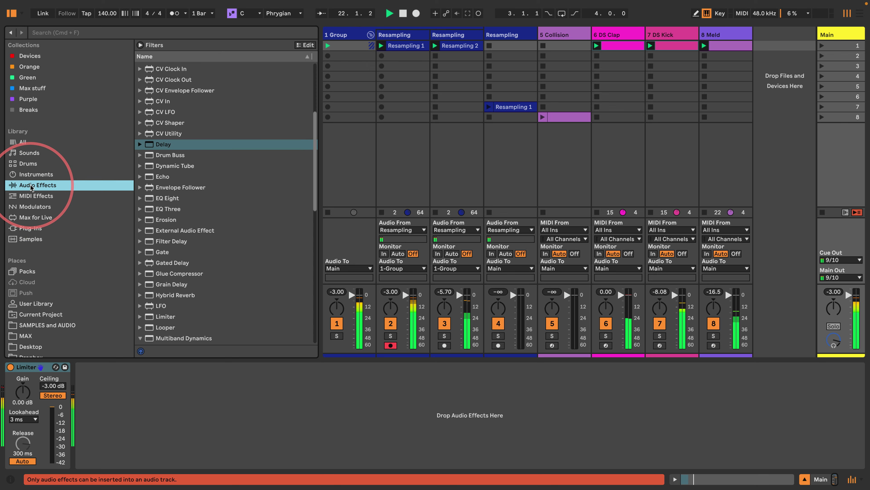
pyautogui.scroll(5, 205, 206)
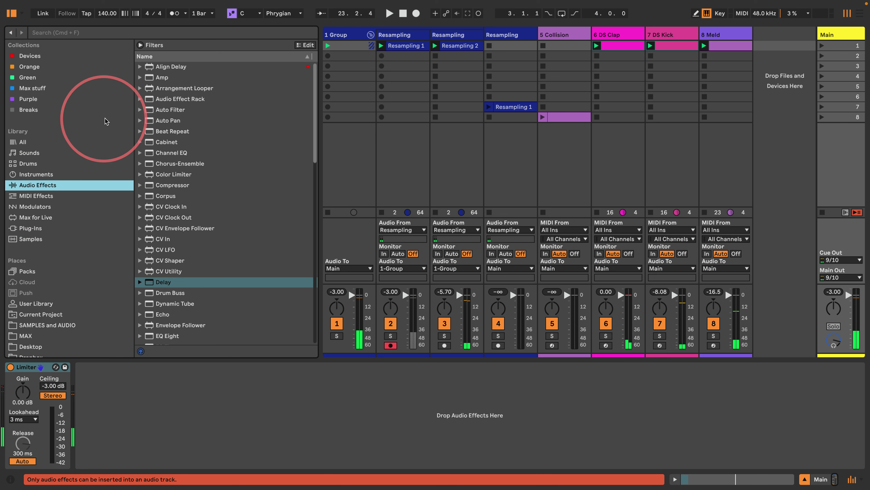
pyautogui.click(829, 35)
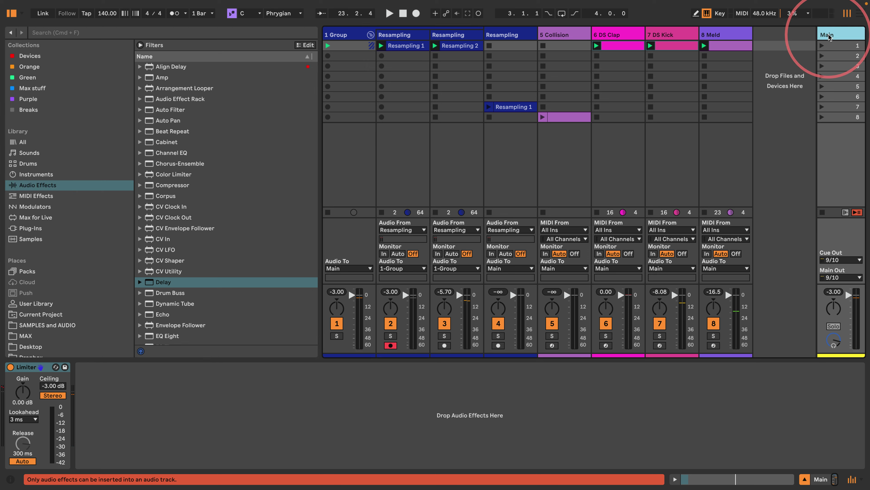
pyautogui.click(161, 131)
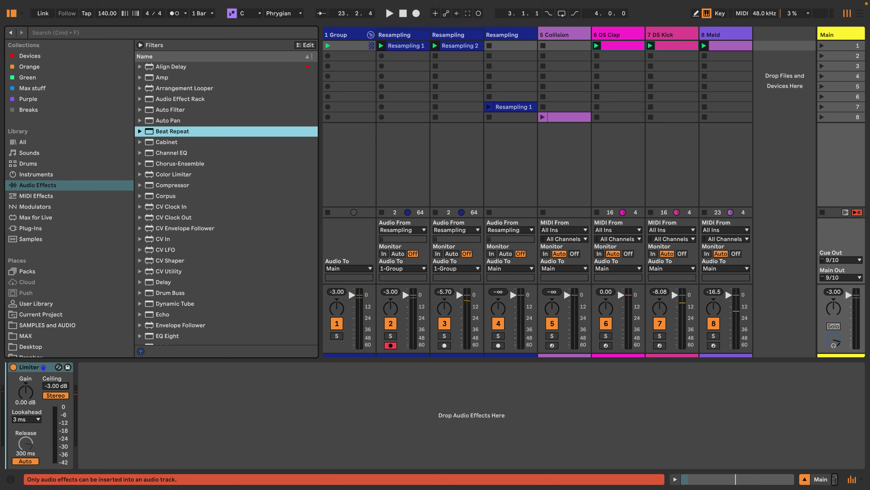
pyautogui.moveTo(10, 397); pyautogui.dragTo(23, 409)
# Set Beat Repeat's Offset to 0, Gate to 12/16 and Chance to 15%, and play the groove
pyautogui.click(22, 415)
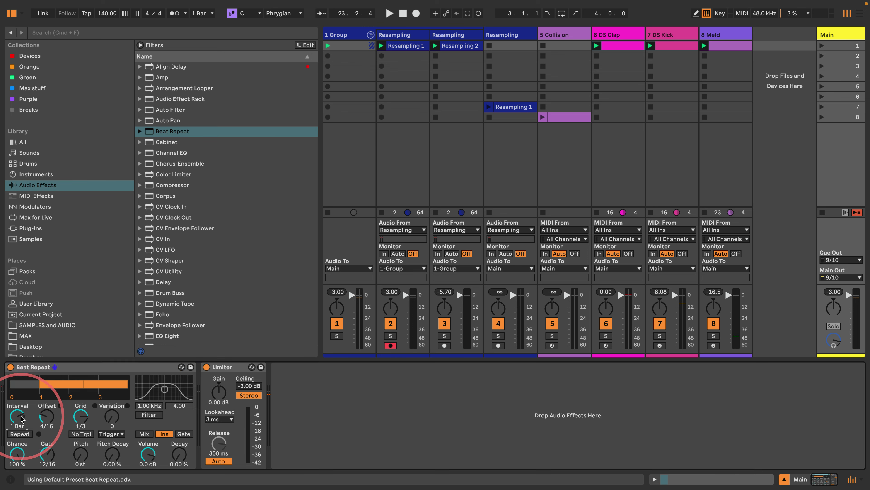
pyautogui.moveTo(46, 421); pyautogui.dragTo(47, 423)
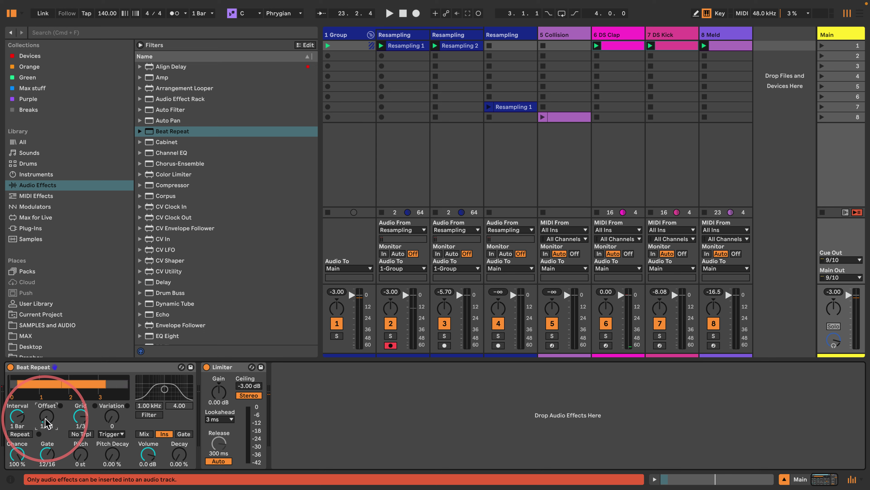
pyautogui.click(47, 453)
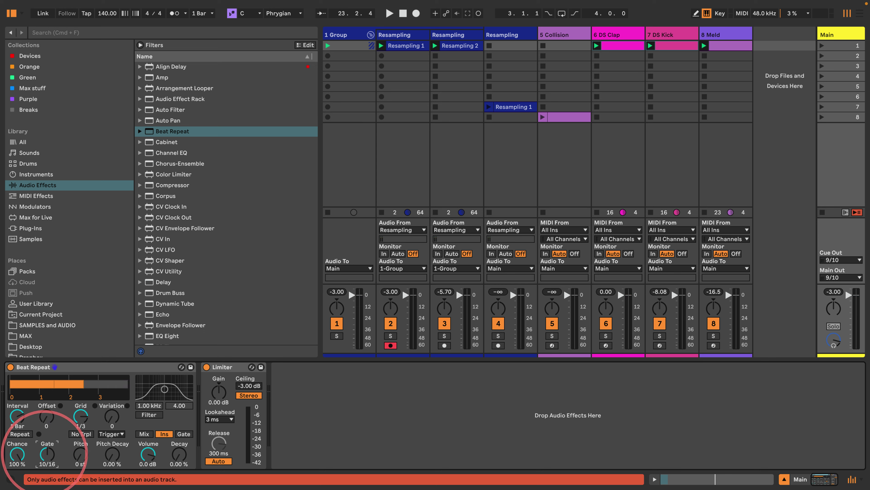
pyautogui.moveTo(18, 455); pyautogui.dragTo(36, 445)
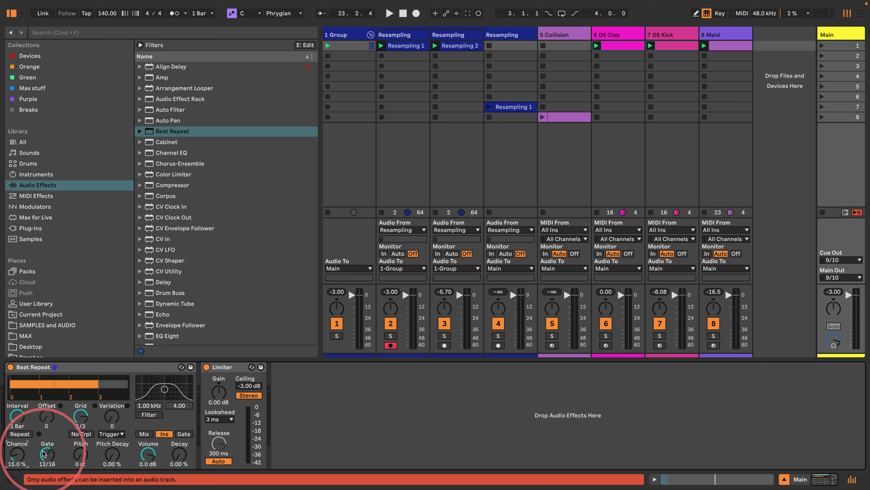
pyautogui.press('space')
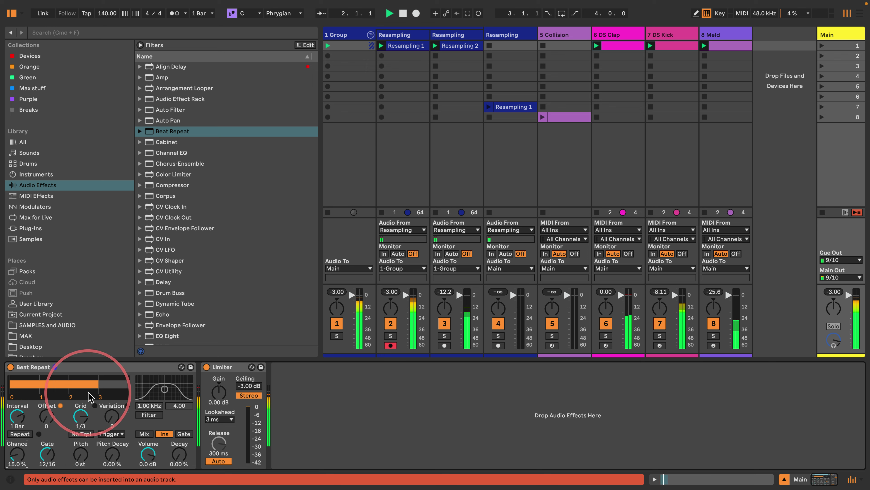
# Duplicate the Beat Repeat on the Main track and set the copy's Offset to 12/16
pyautogui.click(106, 368)
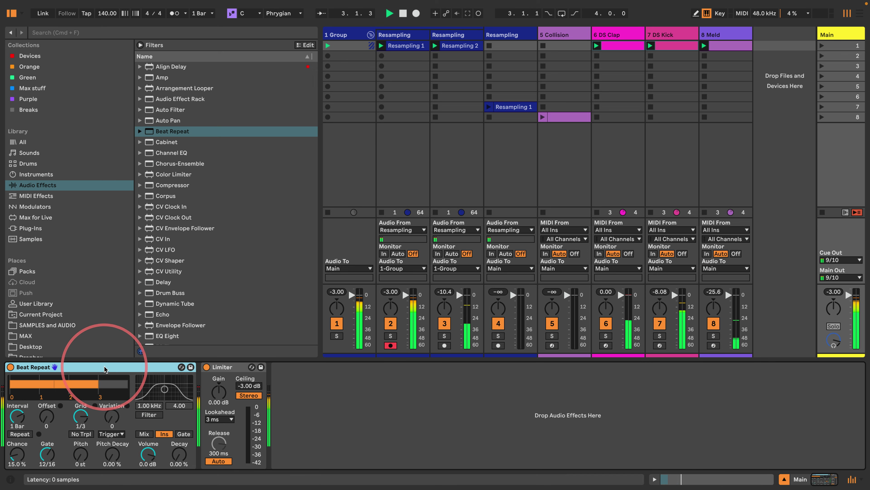
pyautogui.press('super+d')
pyautogui.moveTo(243, 416); pyautogui.dragTo(241, 409)
pyautogui.press('Up')
pyautogui.press('Up')
pyautogui.press('Up')
pyautogui.press('Up')
pyautogui.press('Up')
pyautogui.press('Up')
pyautogui.press('Up')
pyautogui.press('Up')
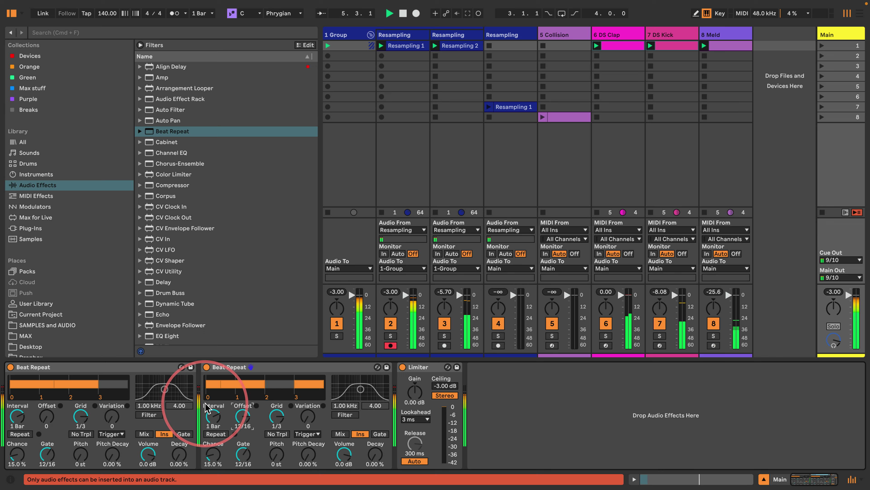
# Set the second Beat Repeat's Grid to 1/16 and Gate to 4/16 while the groove plays
pyautogui.moveTo(247, 452); pyautogui.dragTo(246, 457)
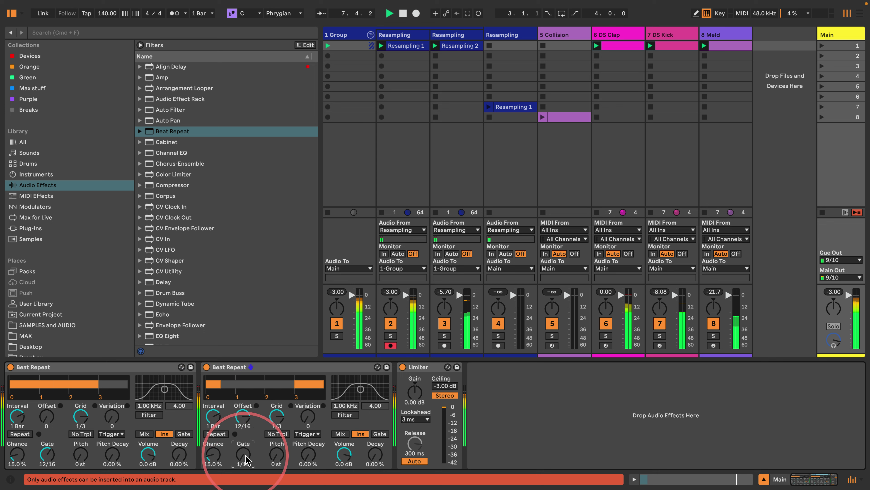
pyautogui.click(213, 416)
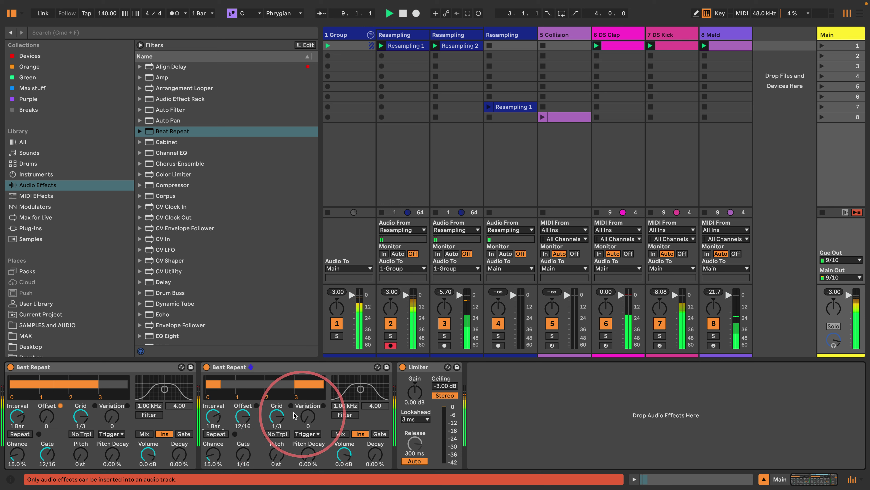
pyautogui.moveTo(277, 416); pyautogui.dragTo(253, 424)
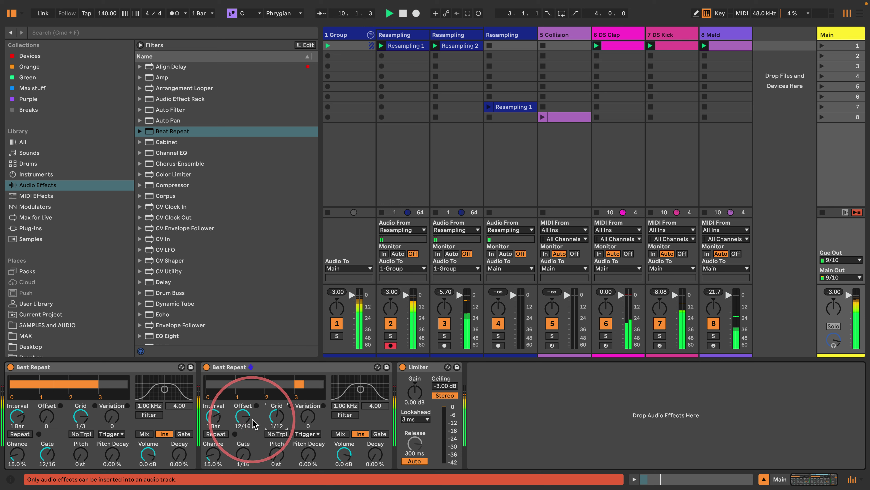
pyautogui.moveTo(243, 454); pyautogui.dragTo(243, 450)
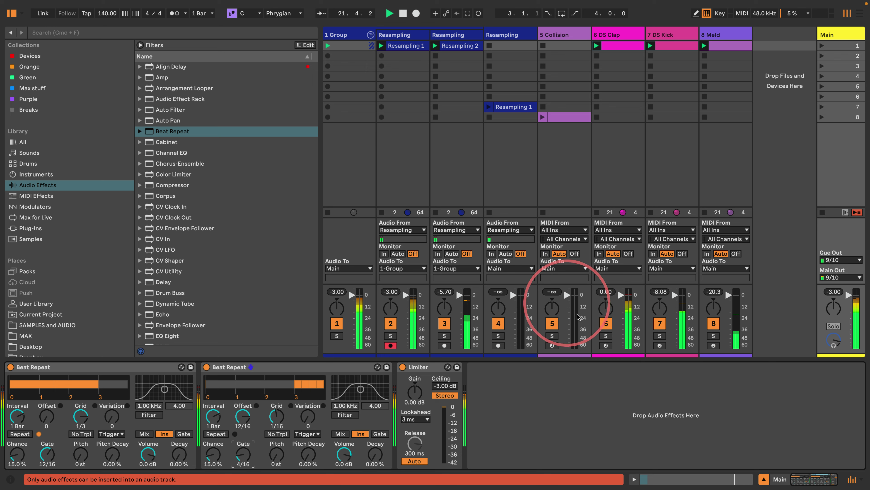
# Solo the kick track, set DS Kick's Decay to 62.1% and Drive to 23.6%, and unsolo it
pyautogui.click(670, 36)
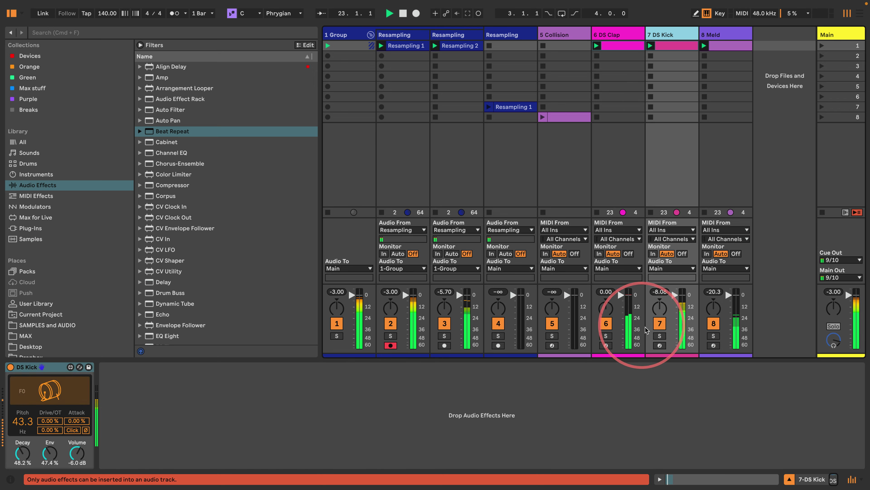
pyautogui.click(660, 335)
pyautogui.moveTo(21, 455); pyautogui.dragTo(48, 412)
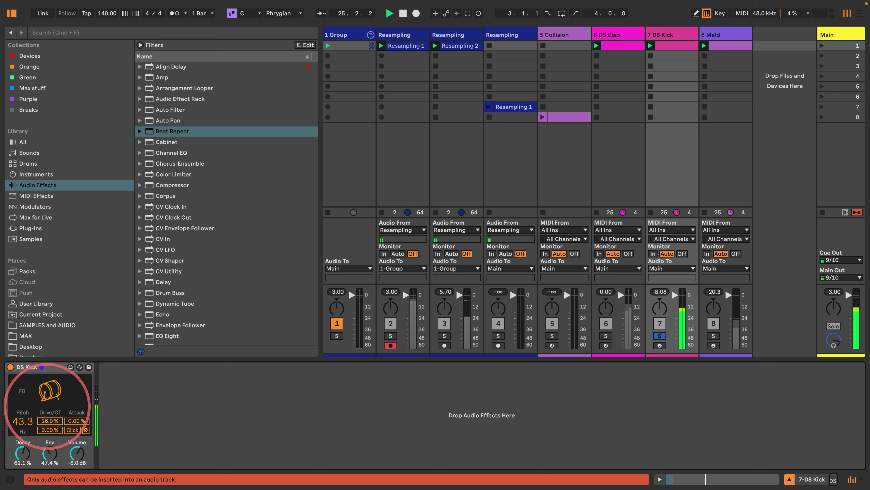
pyautogui.click(660, 336)
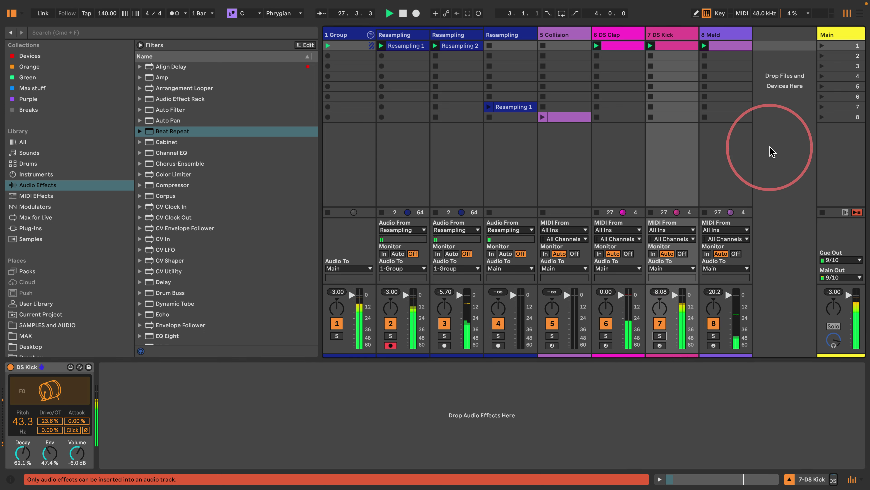
# Solo the first Resampling track, add EQ Eight with a 60 Hz low cut, raise the track volume to -0.65 dB, and unsolo it
pyautogui.click(395, 35)
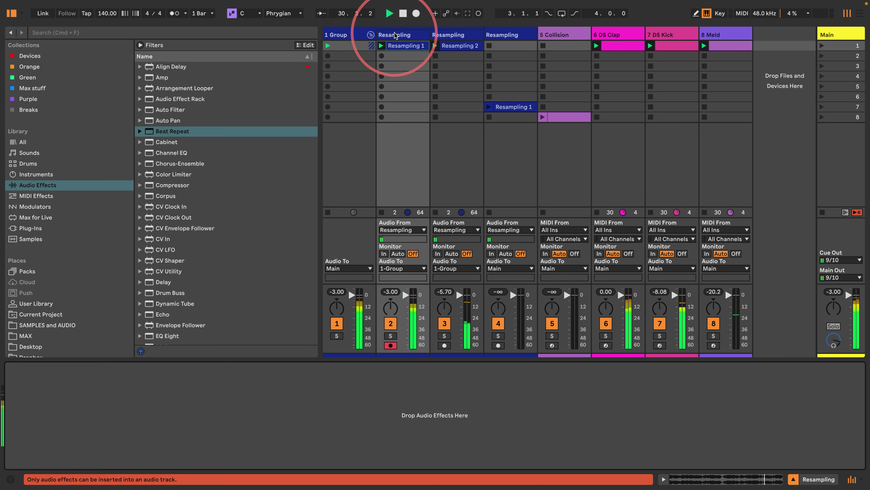
pyautogui.click(390, 335)
pyautogui.scroll(-4, 137, 275)
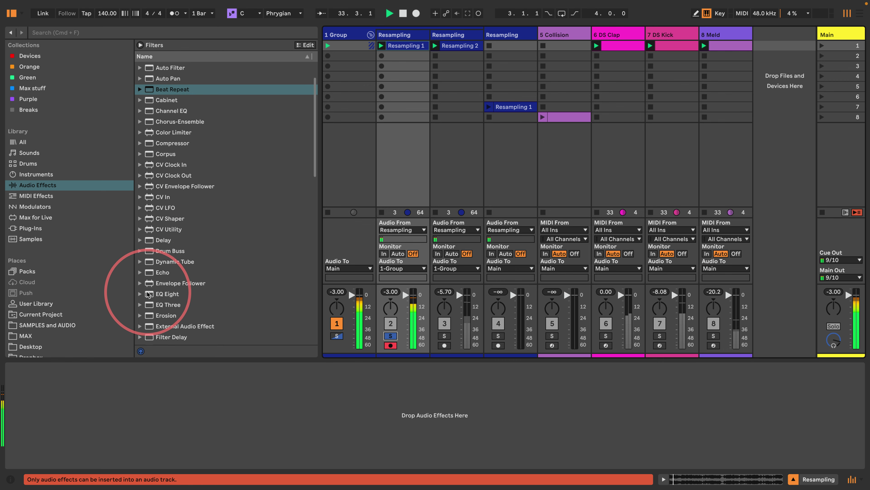
pyautogui.moveTo(150, 294); pyautogui.dragTo(74, 399)
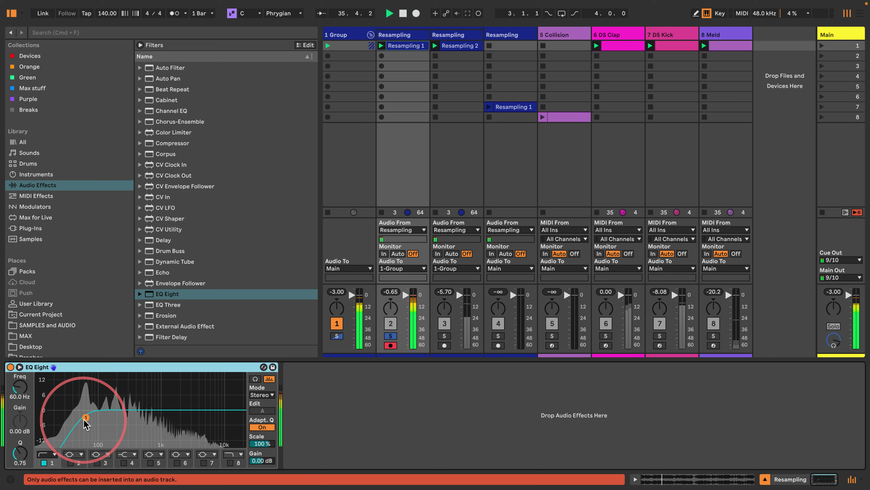
pyautogui.click(389, 336)
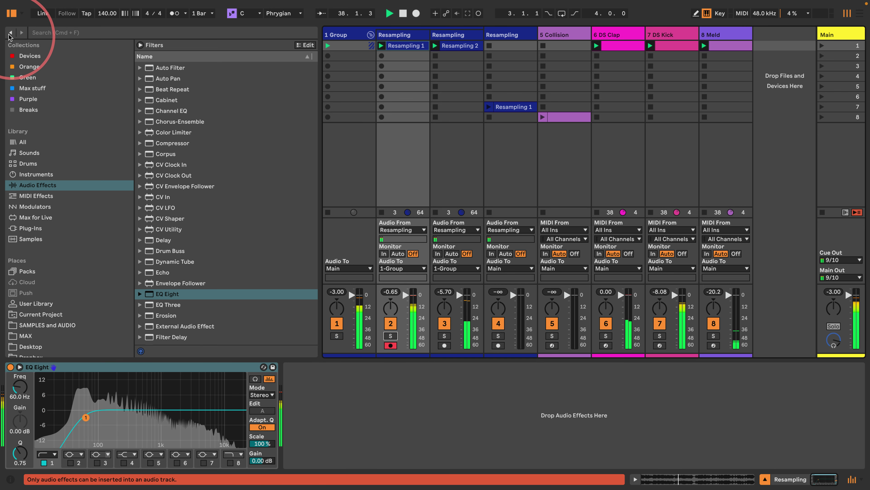
# Duplicate the second Beat Repeat on the Main track and set the middle one's Offset to 8/16, Grid to 1/6 and Gate to 6/16
pyautogui.click(12, 13)
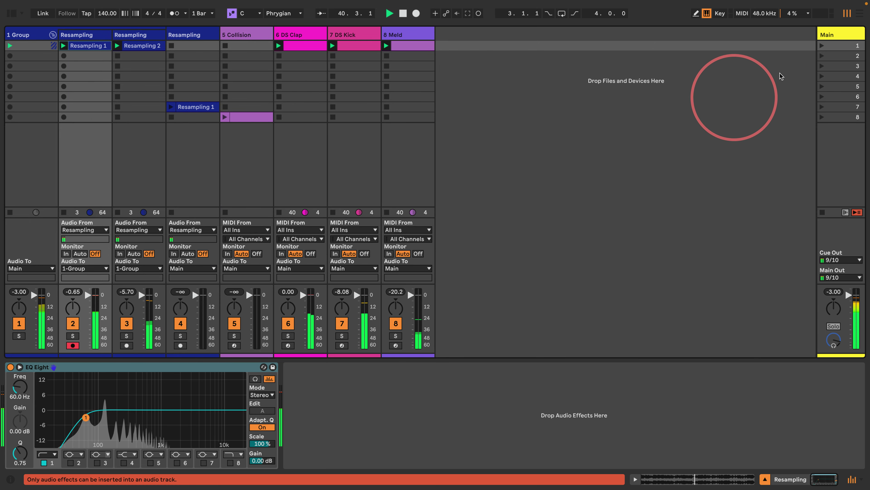
pyautogui.click(832, 35)
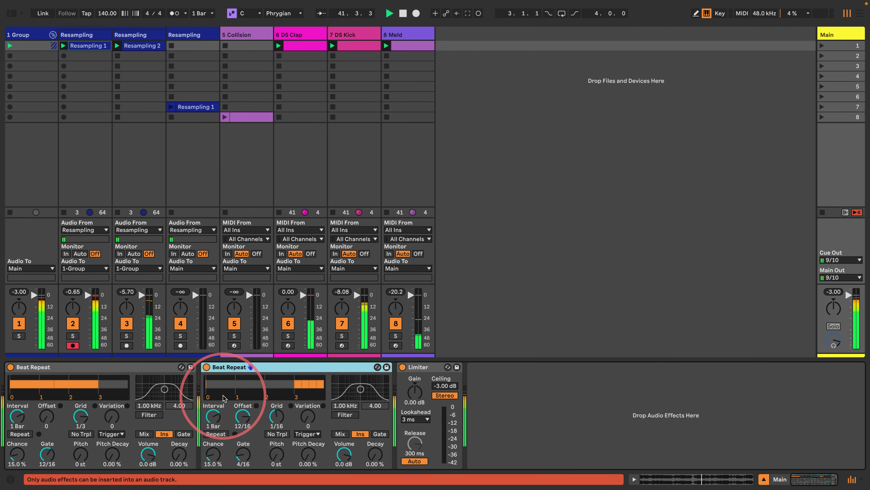
pyautogui.moveTo(279, 374); pyautogui.dragTo(216, 385)
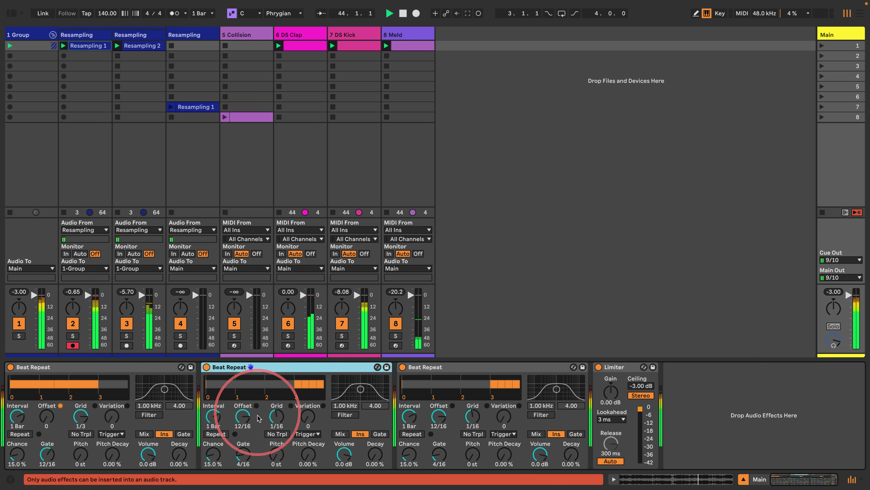
pyautogui.moveTo(238, 418); pyautogui.dragTo(276, 409)
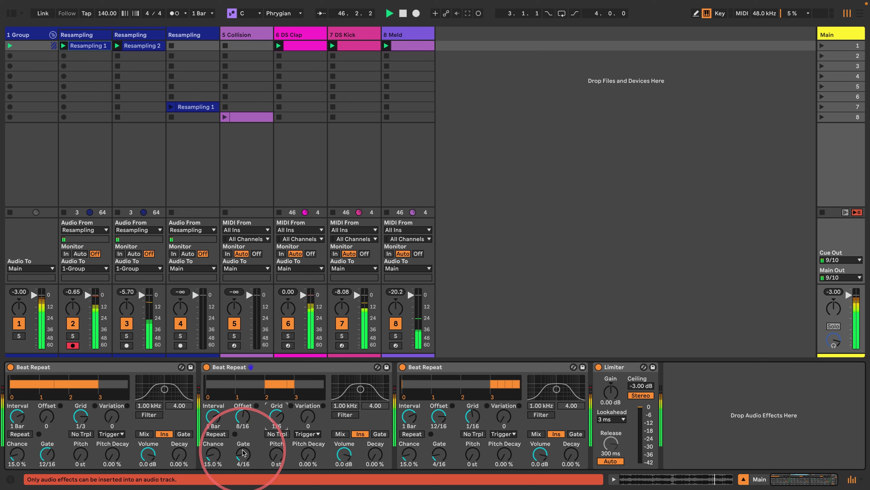
pyautogui.moveTo(243, 454); pyautogui.dragTo(240, 446)
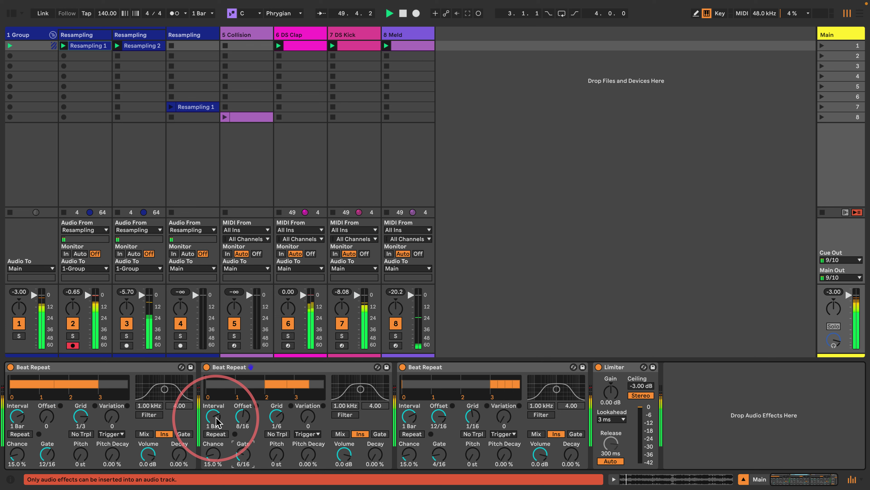
# Audition the middle Beat Repeat at 100% Chance, set its Offset to 4/16, and set its Chance to 15%
pyautogui.moveTo(213, 453); pyautogui.dragTo(243, 423)
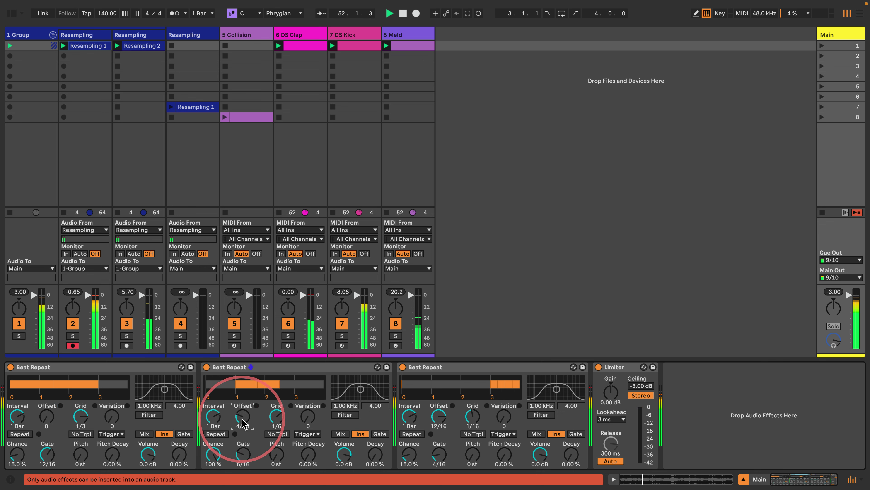
pyautogui.click(213, 454)
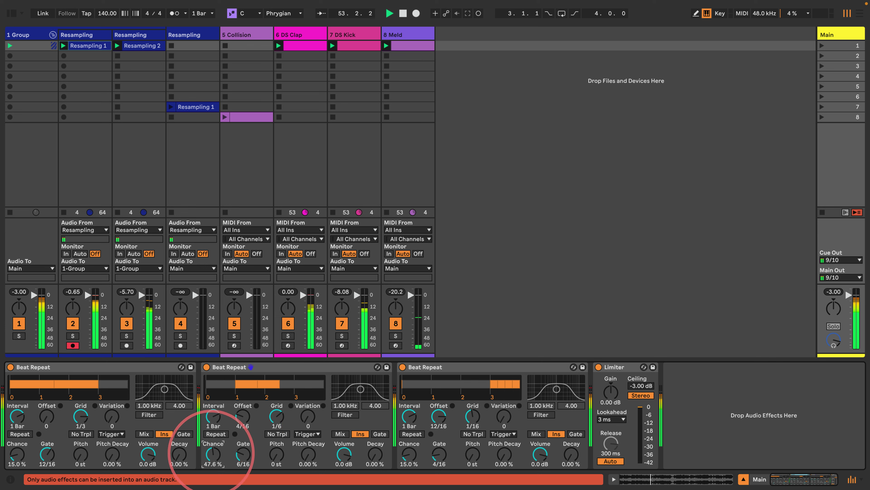
pyautogui.write('15')
pyautogui.press('Return')
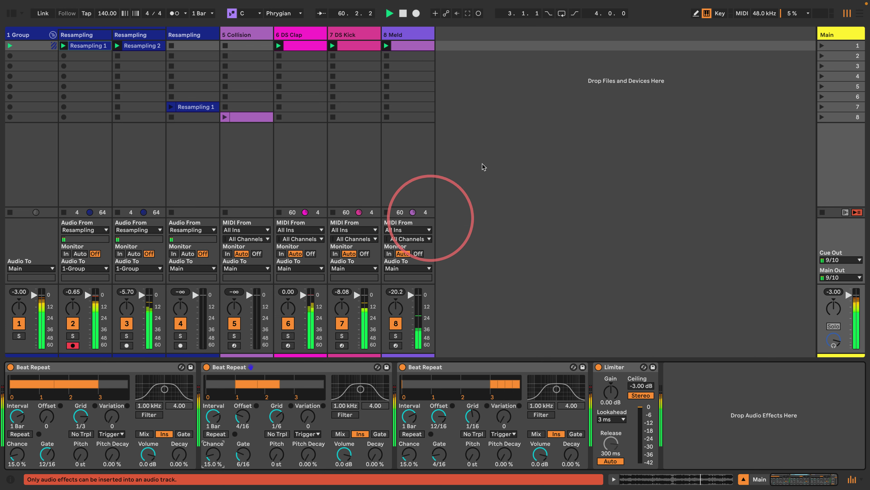
# Stop the groove and replay it to listen to the three Beat Repeats on the Main track
pyautogui.click(494, 140)
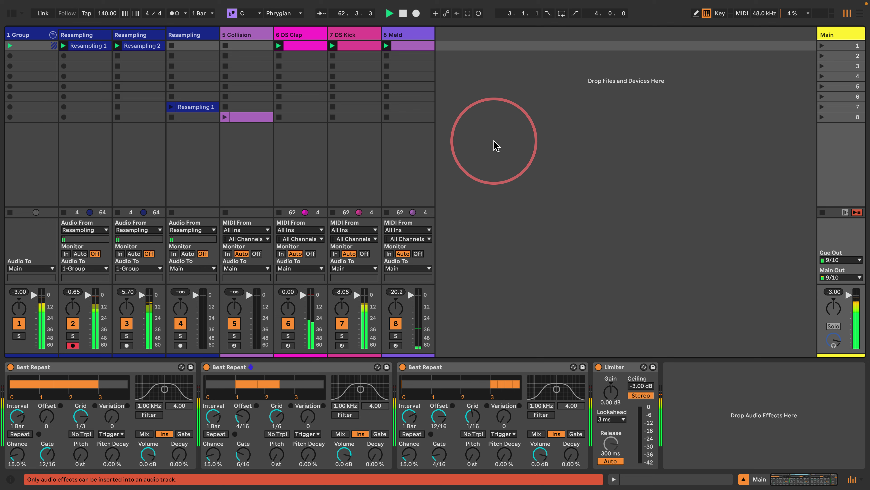
pyautogui.press('space')
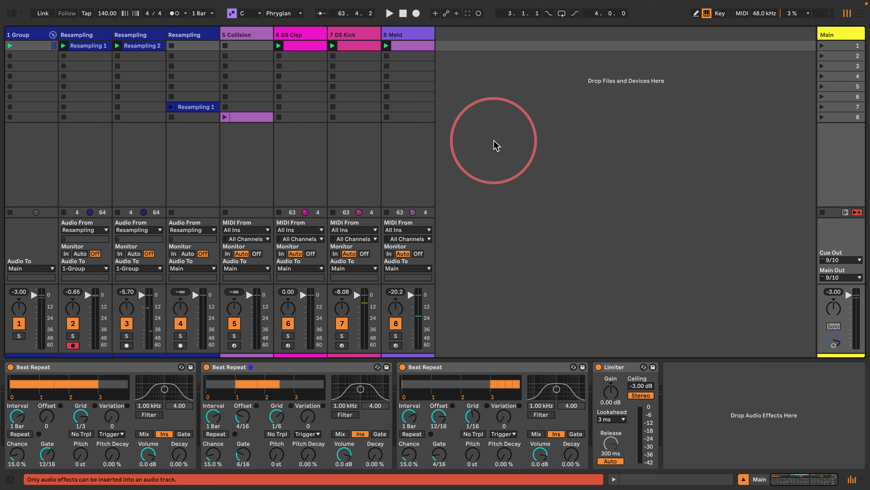
pyautogui.press('space')
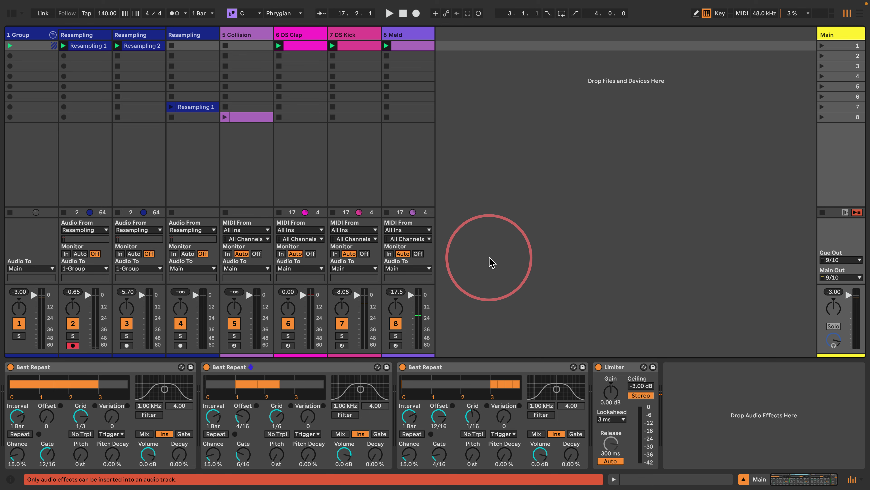
# Review the device chains on the Collision track and on the second and third Resampling tracks, including the Audio Effect Rack
pyautogui.click(248, 34)
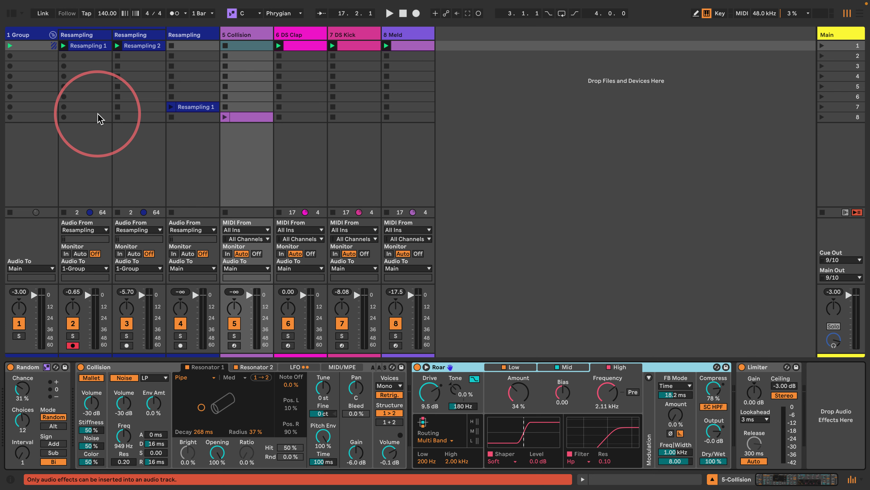
pyautogui.click(143, 35)
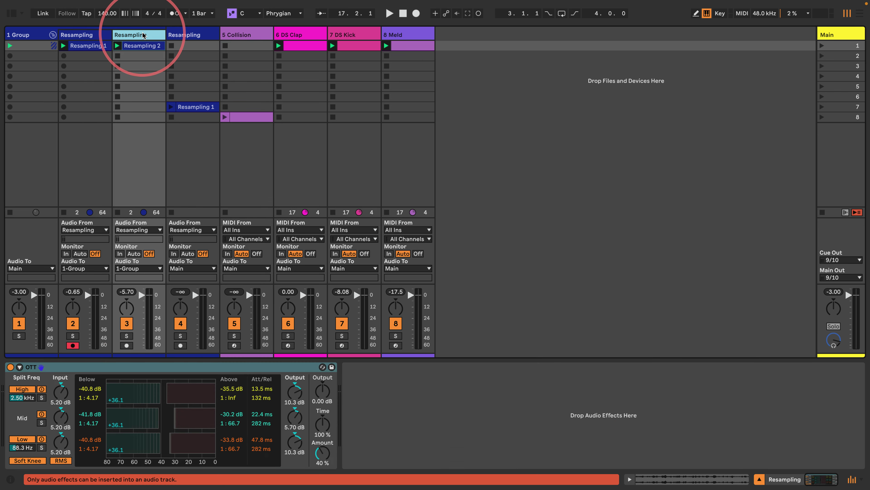
pyautogui.click(193, 35)
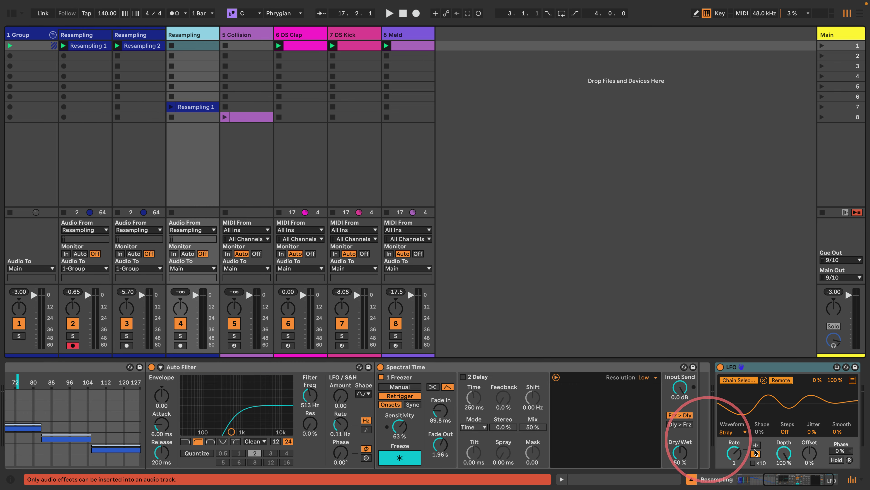
pyautogui.click(773, 478)
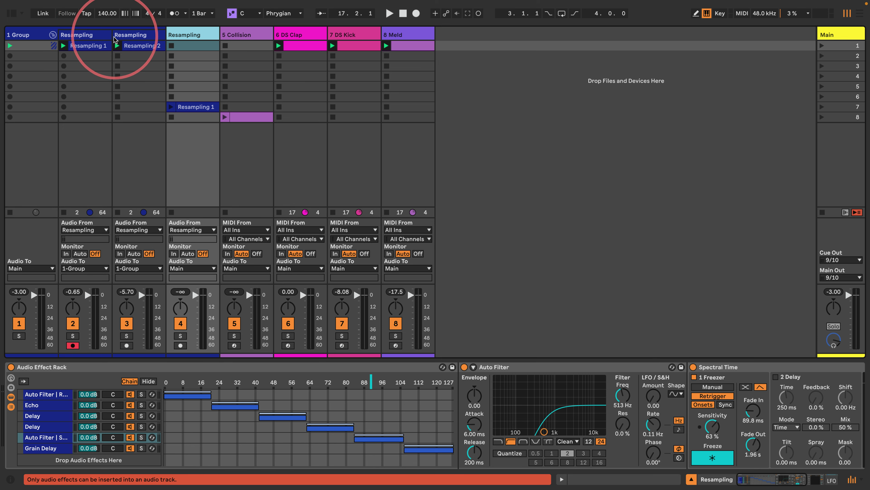
# Launch the Resampling 2 clip, listen to its track in solo, unsolo it, and disarm recording on the first Resampling track
pyautogui.click(117, 46)
pyautogui.click(126, 336)
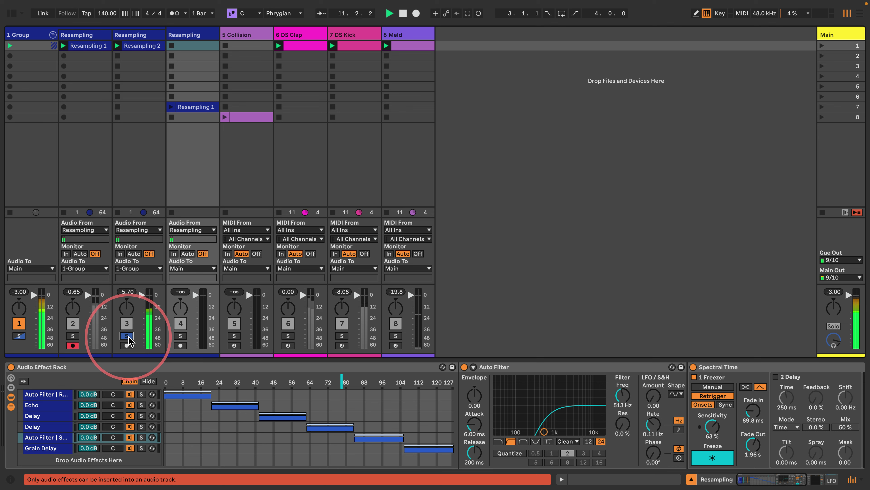
pyautogui.click(127, 336)
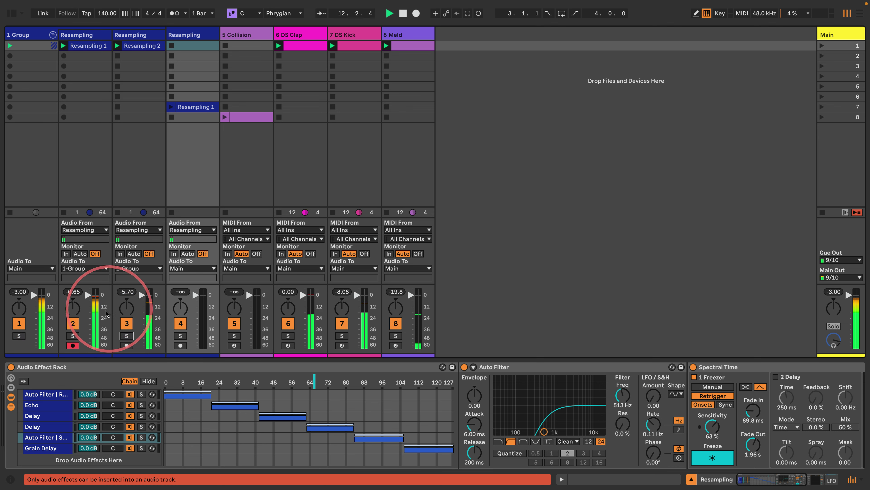
pyautogui.click(73, 346)
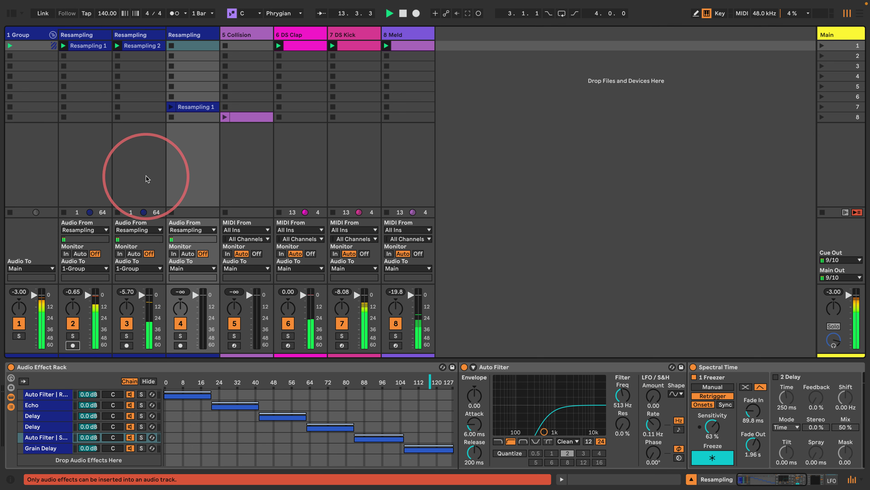